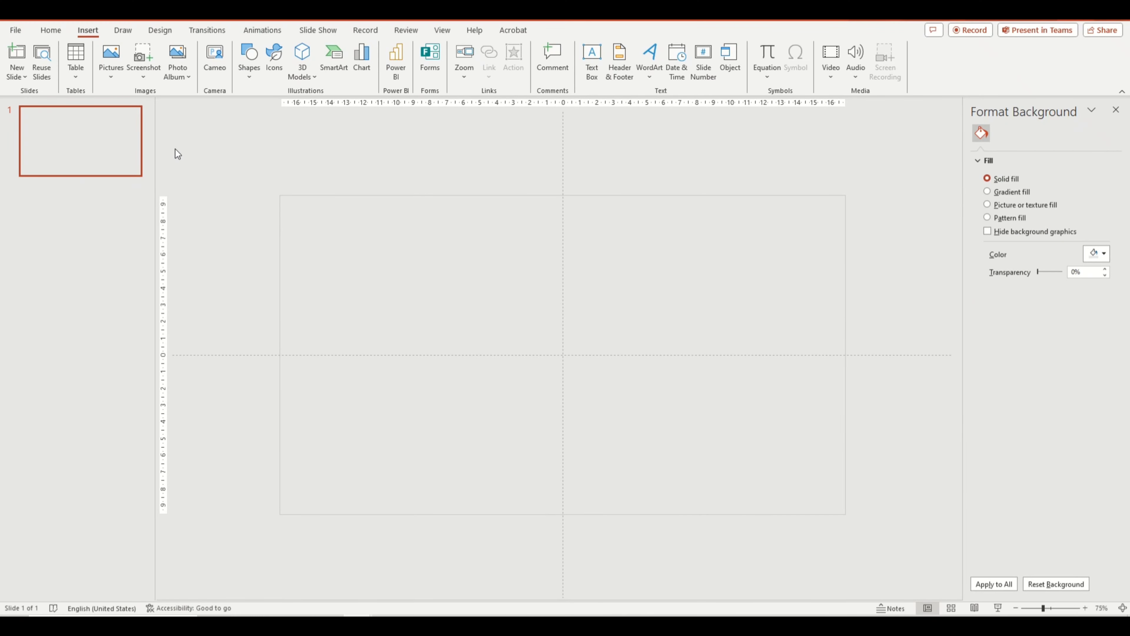
Draw a full-height rectangle down the slide's left edge with no outline and a 7.9 cm width
{"action": "left_click", "coordinate": [249, 72]}
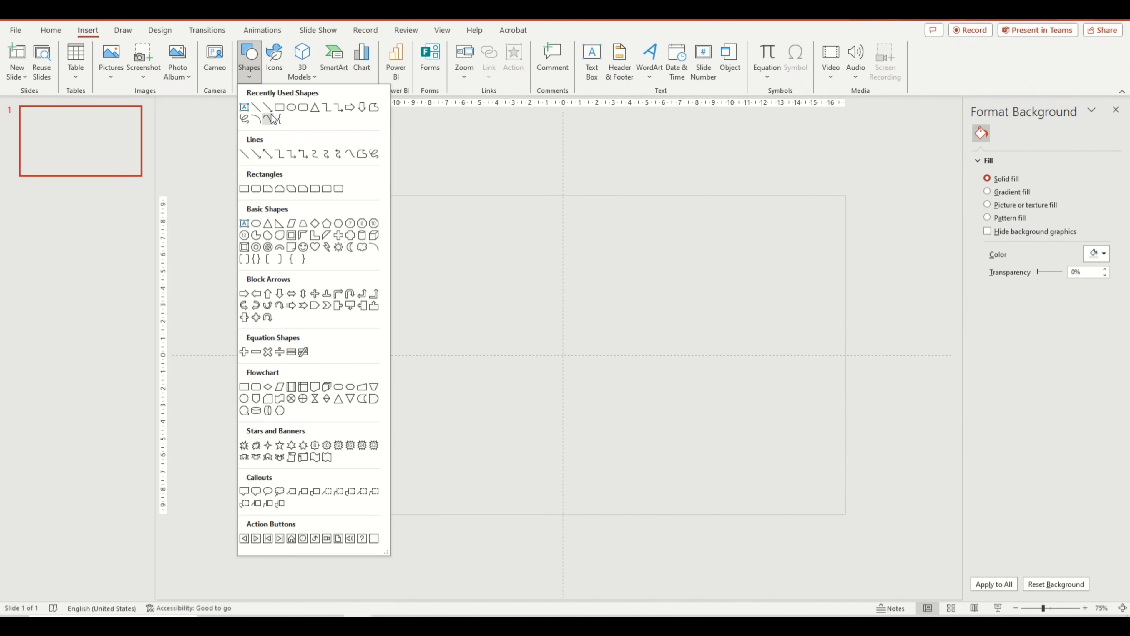
{"action": "left_click", "coordinate": [274, 108]}
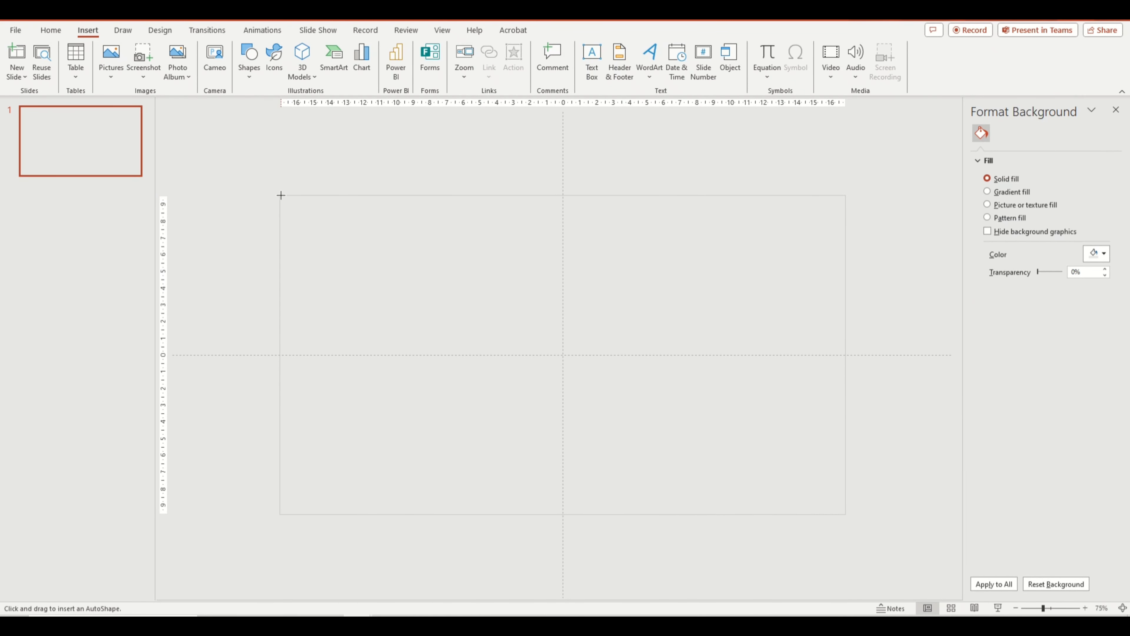
{"action": "left_click_drag", "start_coordinate": [281, 195], "coordinate": [437, 514]}
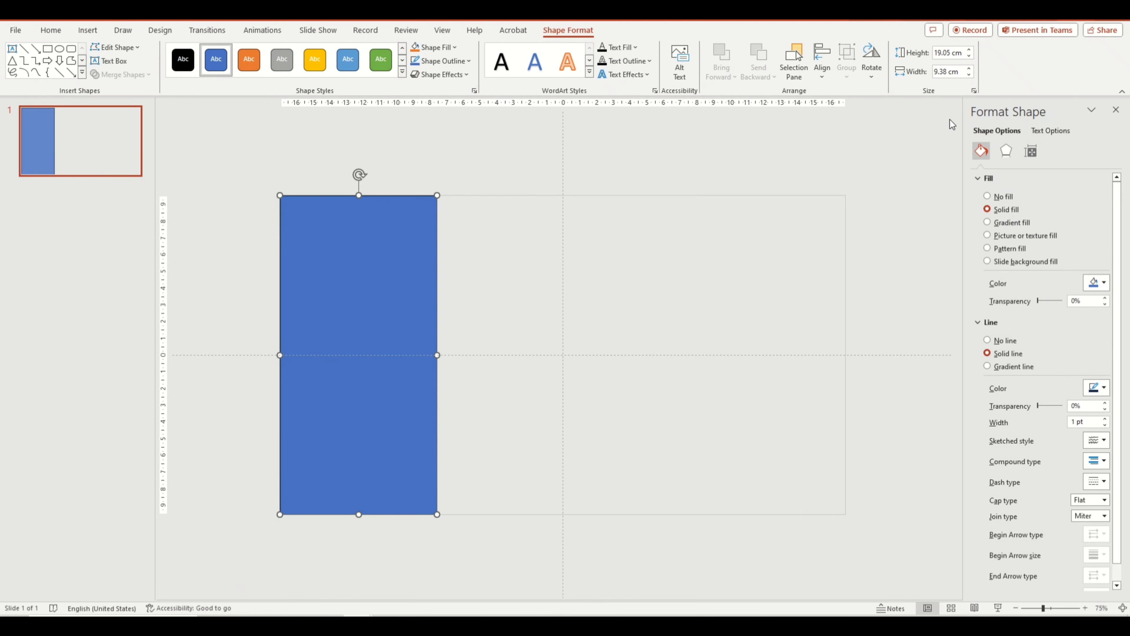
{"action": "left_click", "coordinate": [1006, 341]}
{"action": "type", "text": "7.9"}
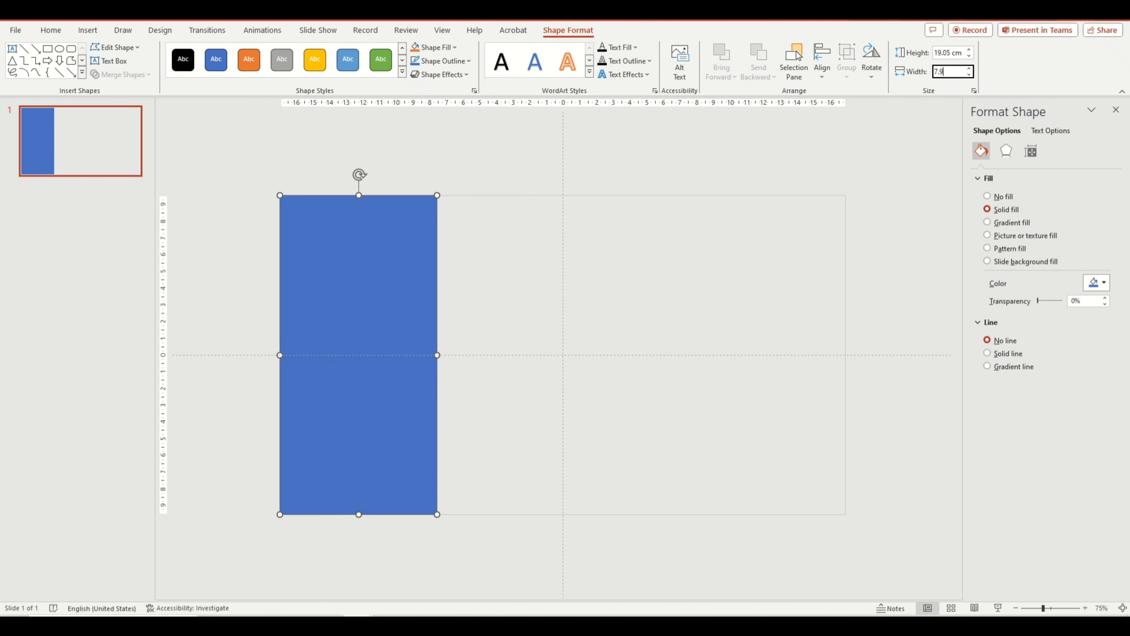
{"action": "key", "text": "Return"}
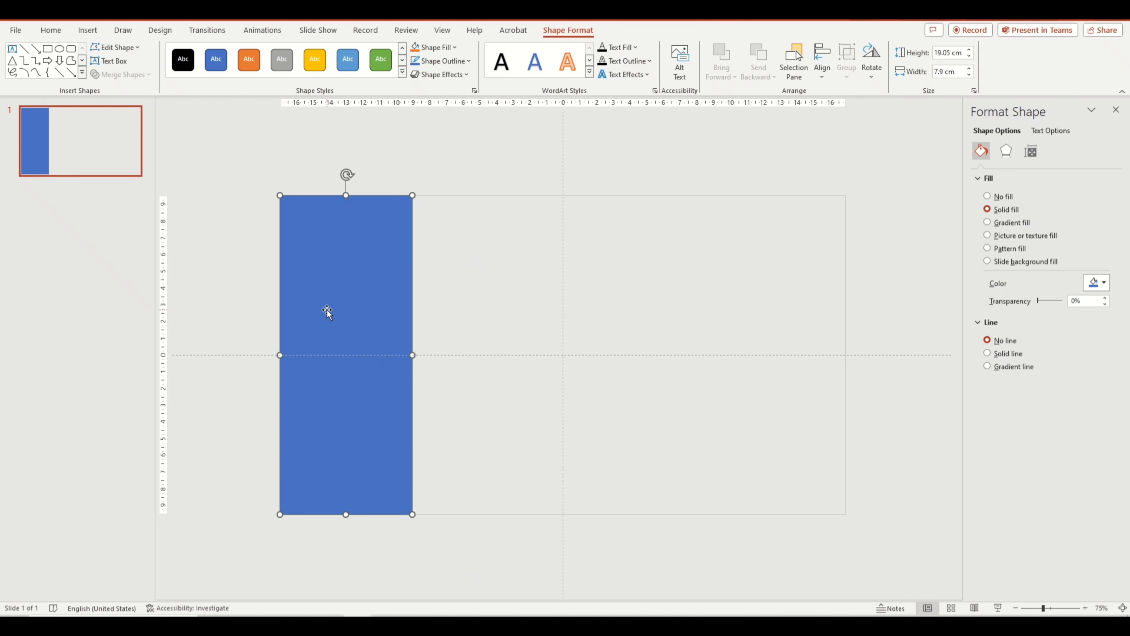
{"action": "left_click", "coordinate": [115, 47]}
{"action": "mouse_move", "coordinate": [133, 63]}
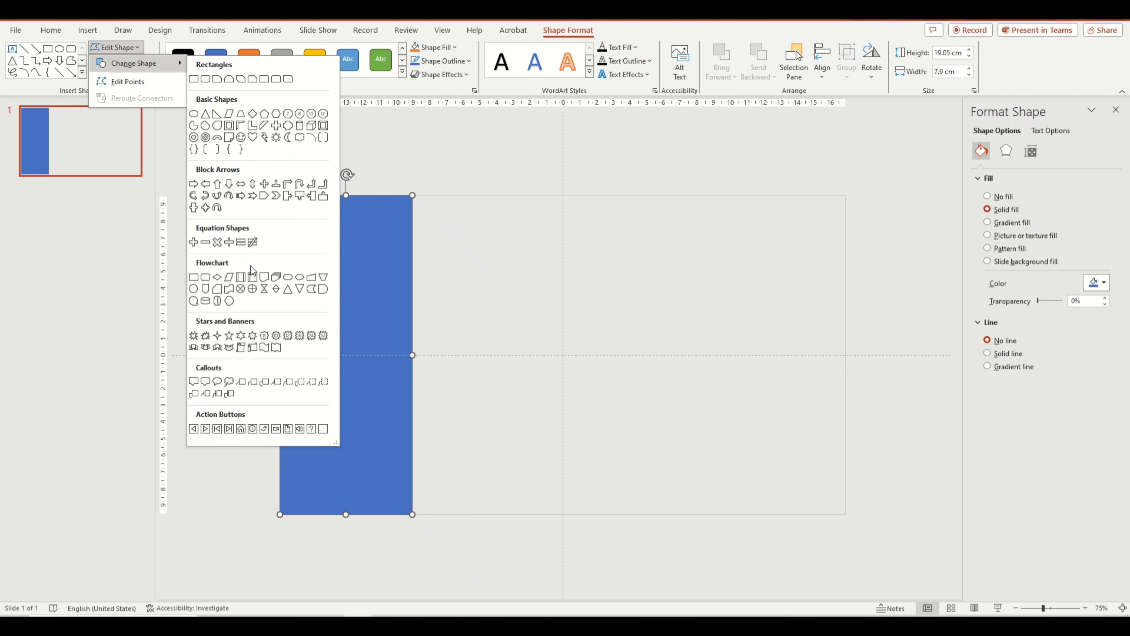
Change the rectangle to a Flowchart: Data parallelogram and copy it into five strips
{"action": "left_click", "coordinate": [228, 277]}
{"action": "mouse_move", "coordinate": [366, 285]}
{"action": "left_mouse_down", "text": "ctrl"}
{"action": "mouse_move", "coordinate": [461, 313]}
{"action": "mouse_move", "coordinate": [754, 358]}
{"action": "left_mouse_up", "text": "ctrl"}
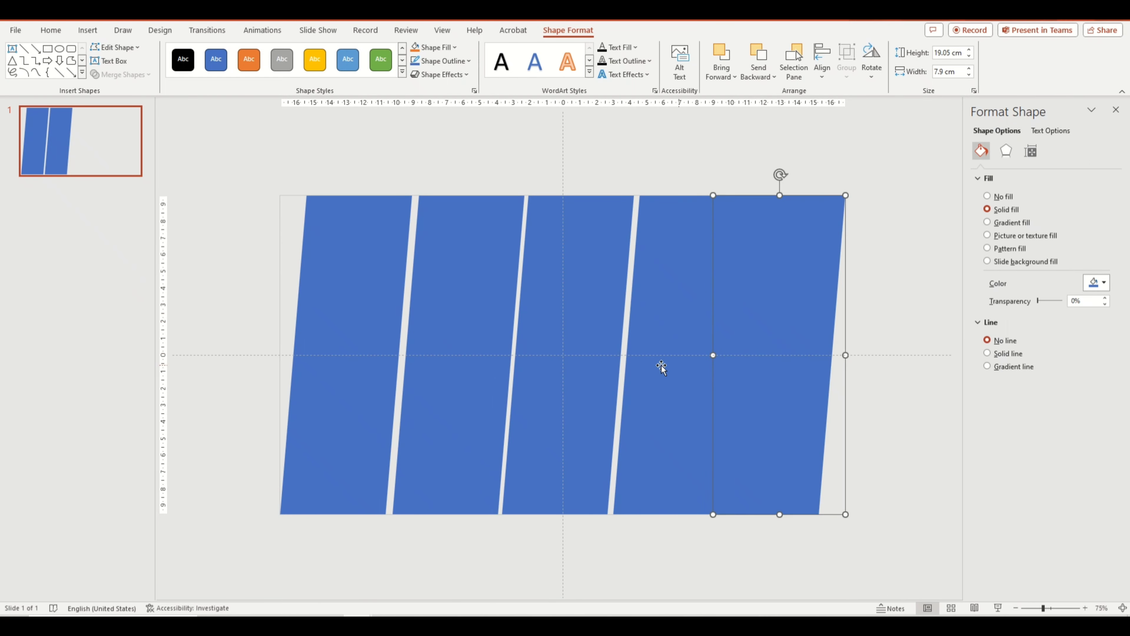
{"action": "left_click", "coordinate": [645, 368], "text": "shift"}
Select all five strips and distribute them horizontally with even gaps
{"action": "left_click", "coordinate": [562, 368], "text": "shift"}
{"action": "left_click", "coordinate": [463, 365], "text": "shift"}
{"action": "left_click", "coordinate": [385, 356], "text": "shift"}
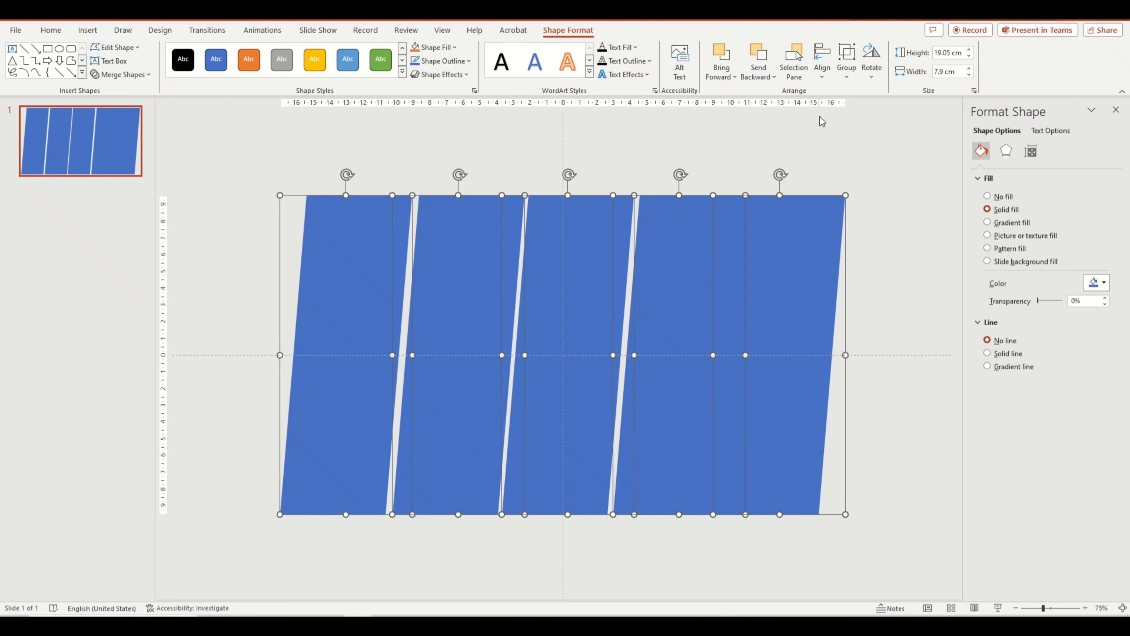
{"action": "left_click", "coordinate": [822, 76]}
{"action": "left_click", "coordinate": [866, 193]}
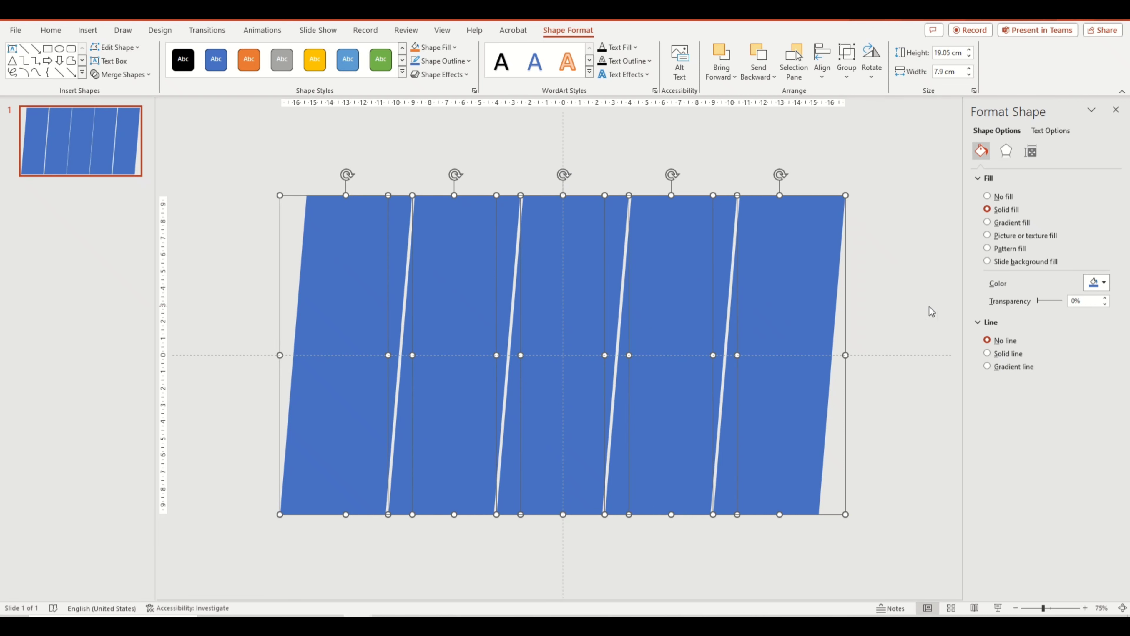
{"action": "left_click", "coordinate": [914, 312]}
{"action": "left_click", "coordinate": [378, 362]}
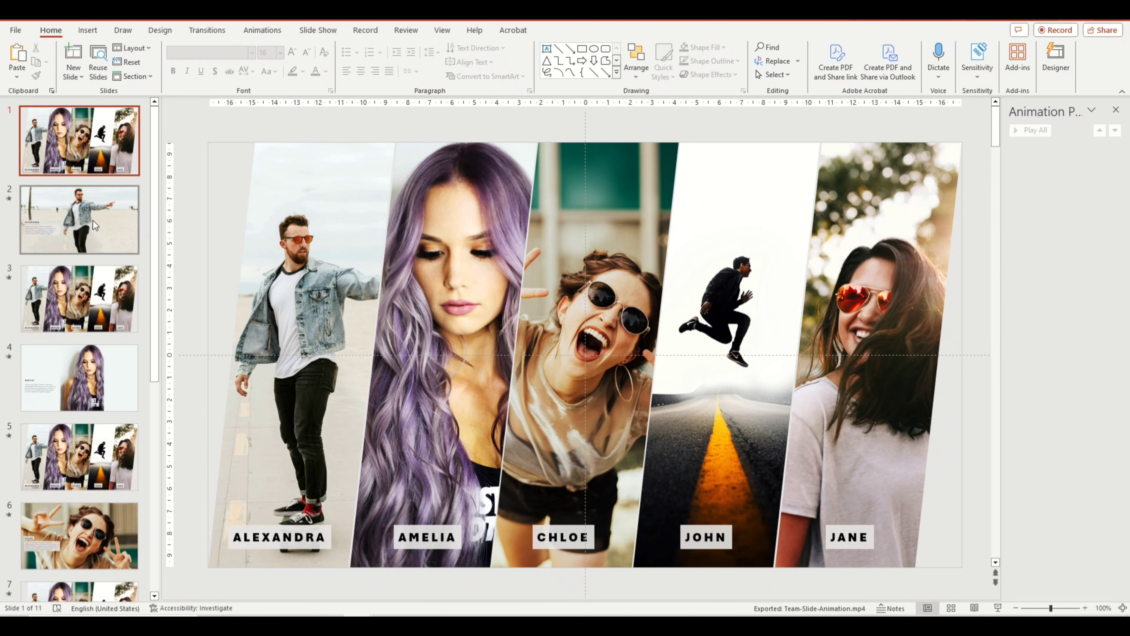
{"action": "left_click", "coordinate": [92, 220]}
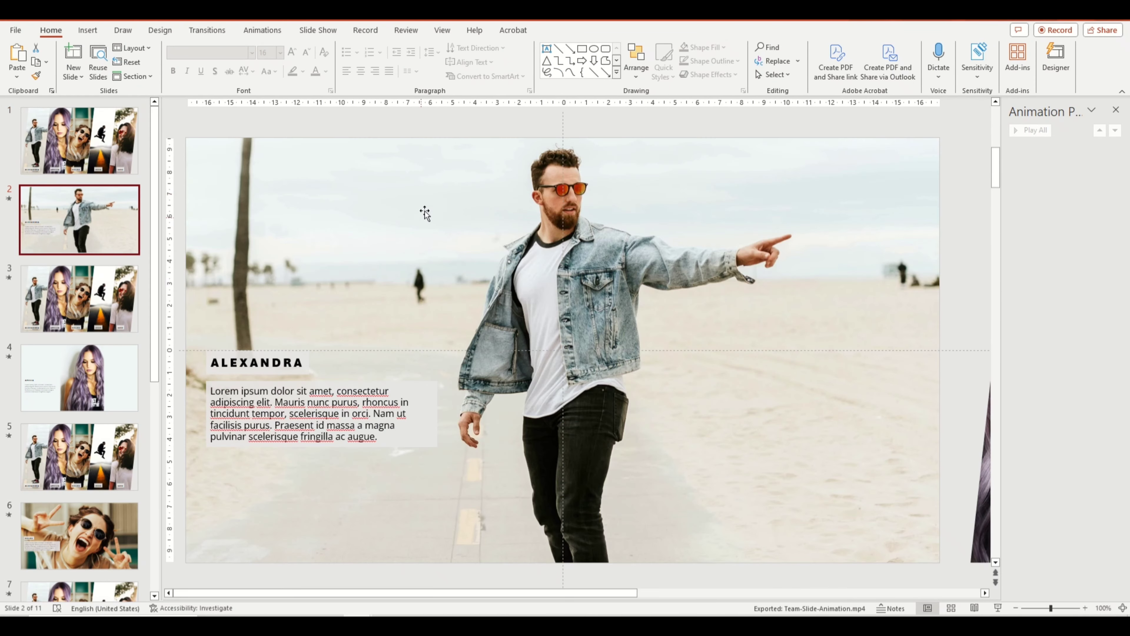
{"action": "left_click", "coordinate": [425, 214]}
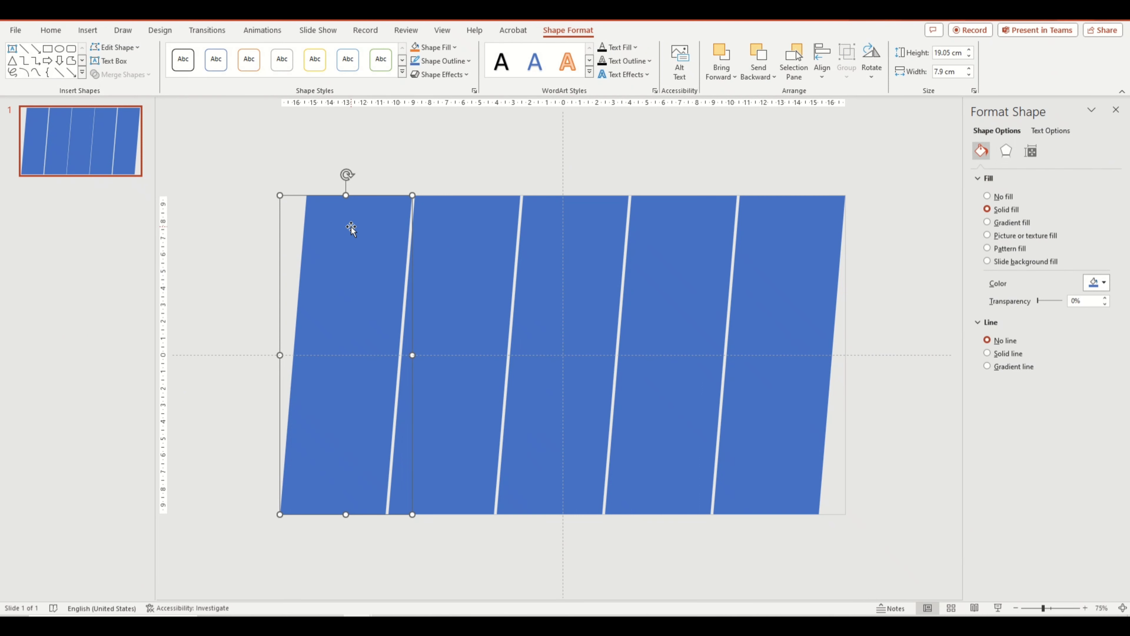
Bring the leftmost strip to the front and give it a picture fill with the skateboarder photo
{"action": "right_click", "coordinate": [385, 259]}
{"action": "left_click", "coordinate": [421, 395]}
{"action": "left_click", "coordinate": [987, 235]}
{"action": "key", "text": "Escape"}
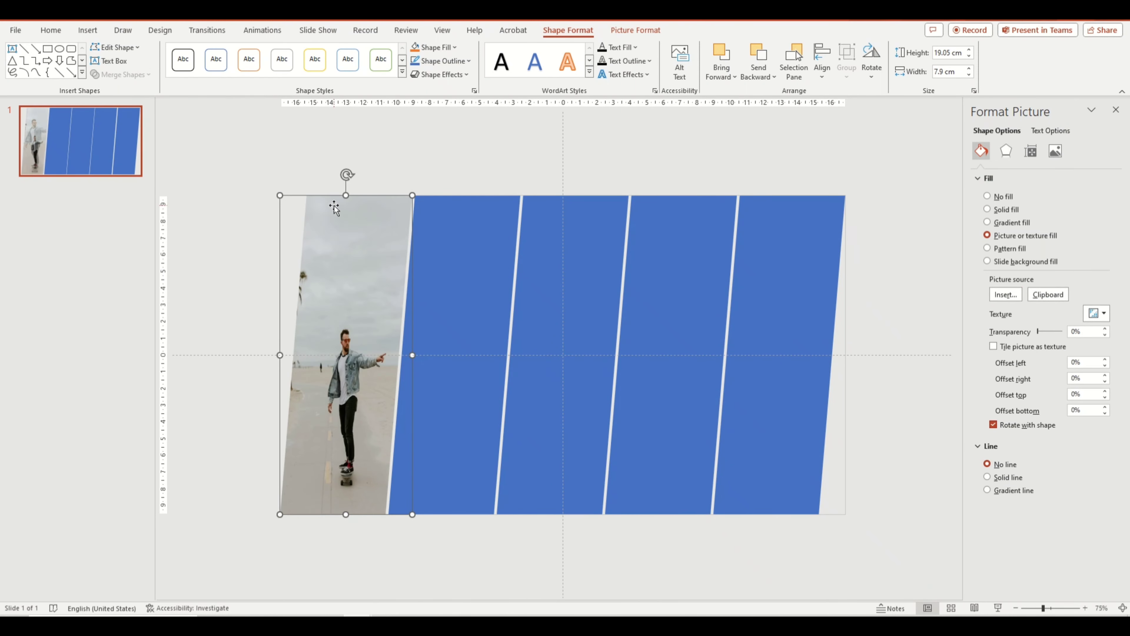
Crop the skateboarder photo to Fill and enlarge it so the man fills the strip
{"action": "left_click", "coordinate": [650, 33]}
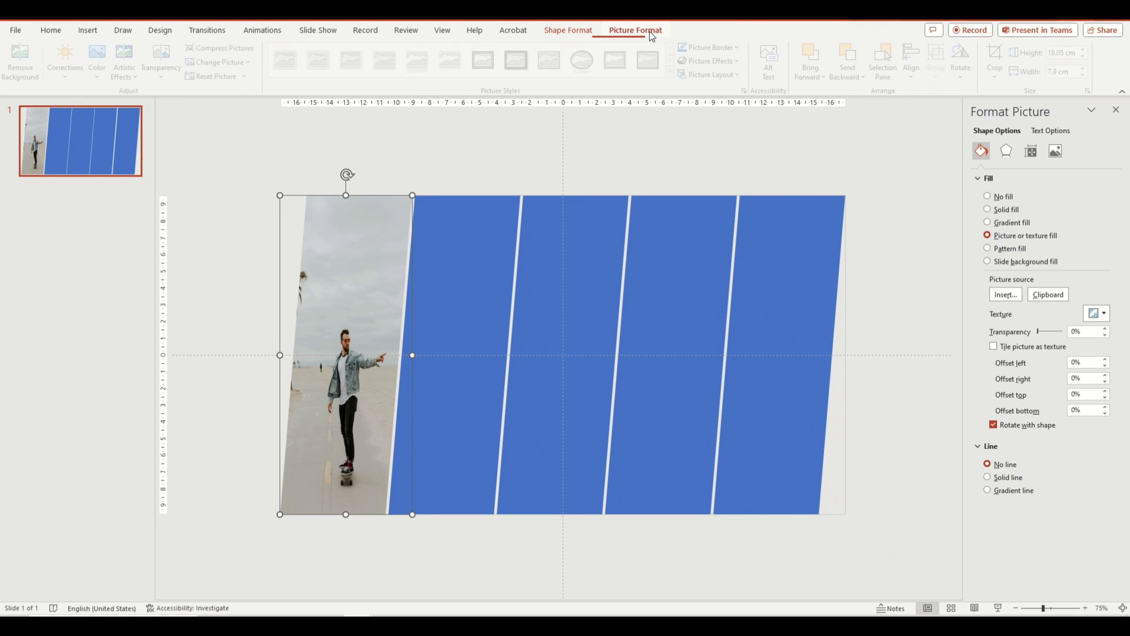
{"action": "left_click", "coordinate": [1000, 78]}
{"action": "left_click", "coordinate": [1028, 144]}
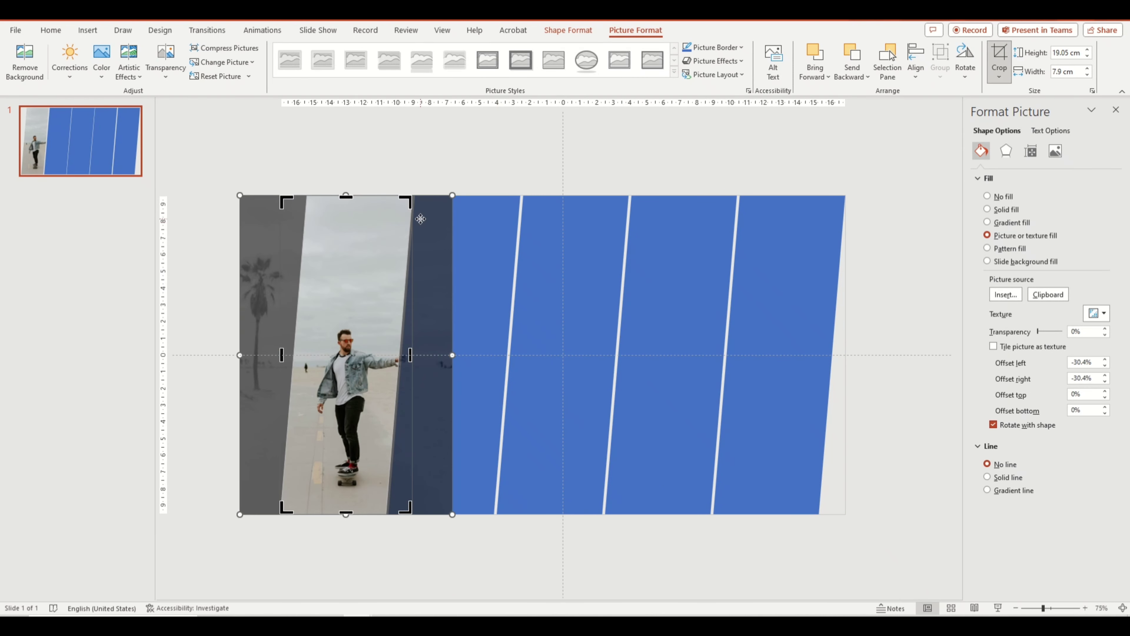
{"action": "left_click", "coordinate": [999, 57]}
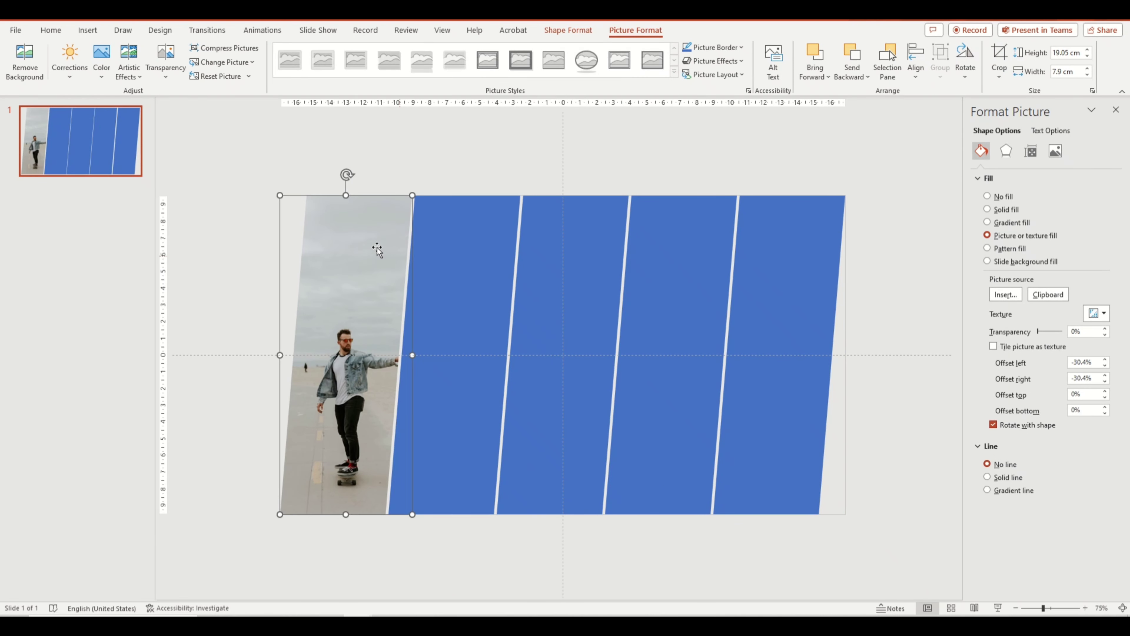
{"action": "left_click", "coordinate": [999, 77]}
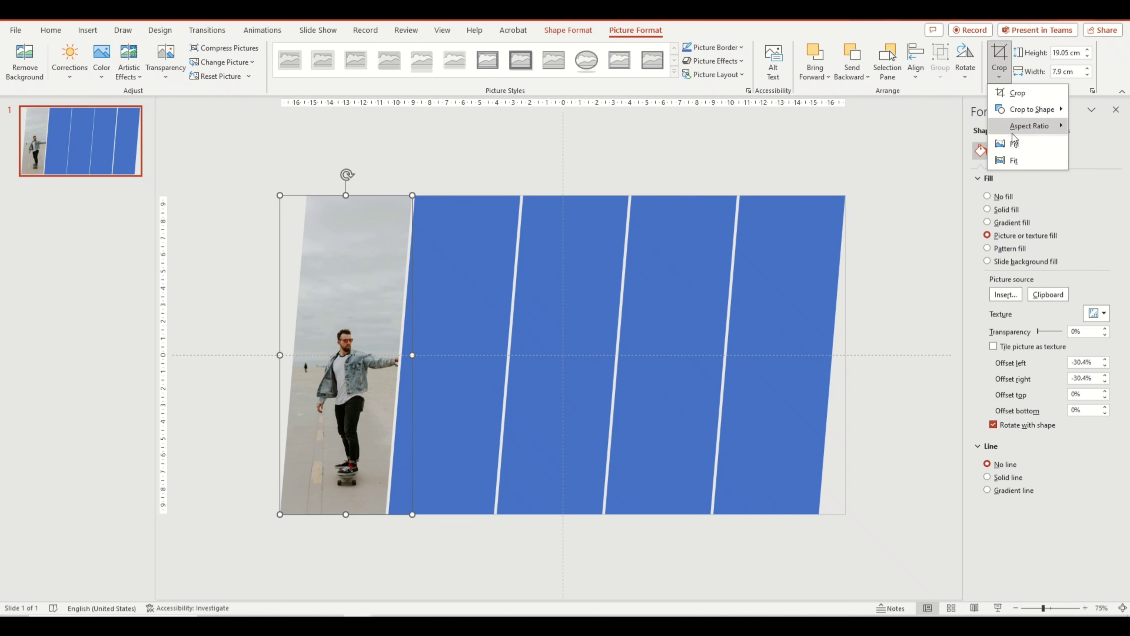
{"action": "left_click", "coordinate": [1013, 95]}
{"action": "mouse_move", "coordinate": [453, 196]}
{"action": "left_mouse_down"}
{"action": "mouse_move", "coordinate": [505, 112]}
{"action": "mouse_move", "coordinate": [434, 191]}
{"action": "left_mouse_up"}
{"action": "scroll", "coordinate": [441, 194], "scroll_direction": "down", "scroll_amount": 1}
{"action": "key", "text": "Escape"}
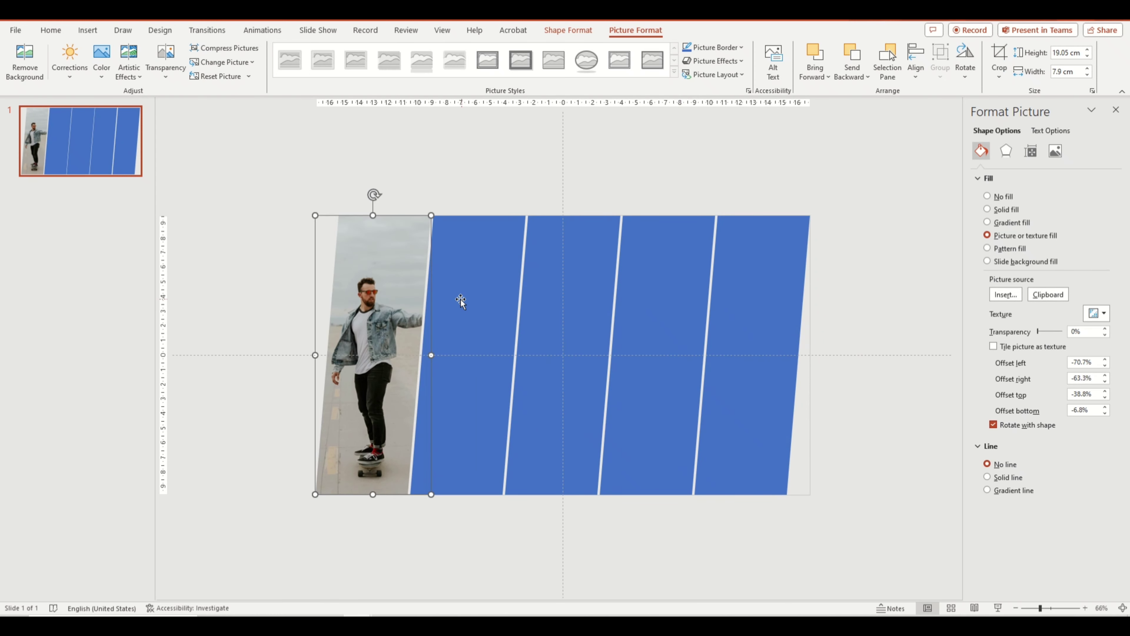
{"action": "left_click", "coordinate": [445, 189]}
Fill the second strip with the purple-haired woman's photo, crop to Fill, and centre her face
{"action": "left_click", "coordinate": [456, 241]}
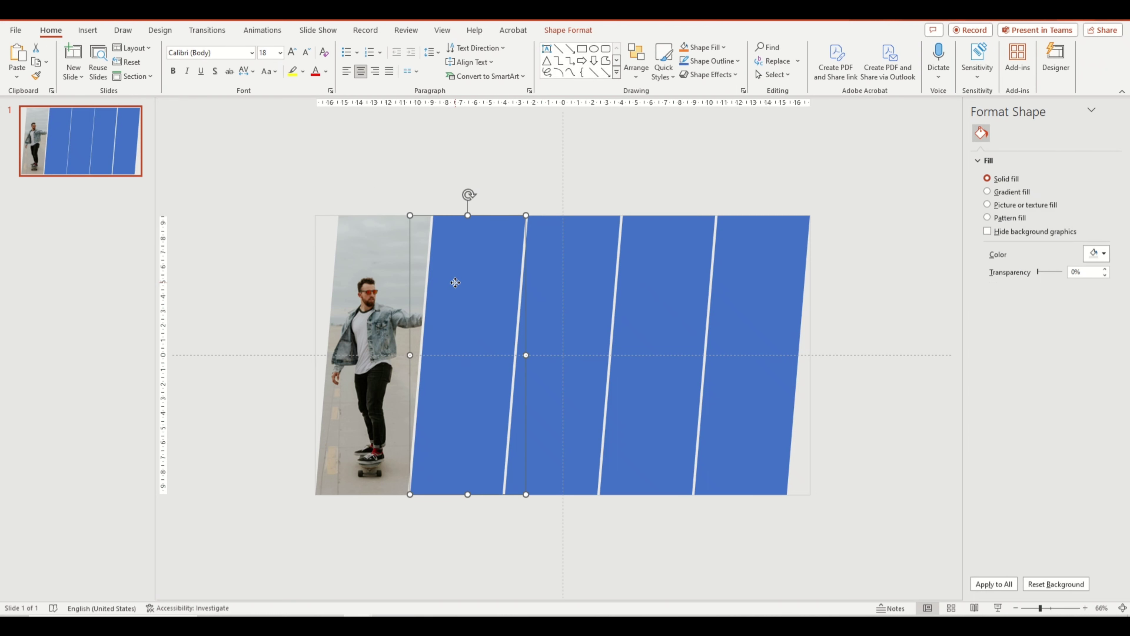
{"action": "left_click", "coordinate": [1014, 241]}
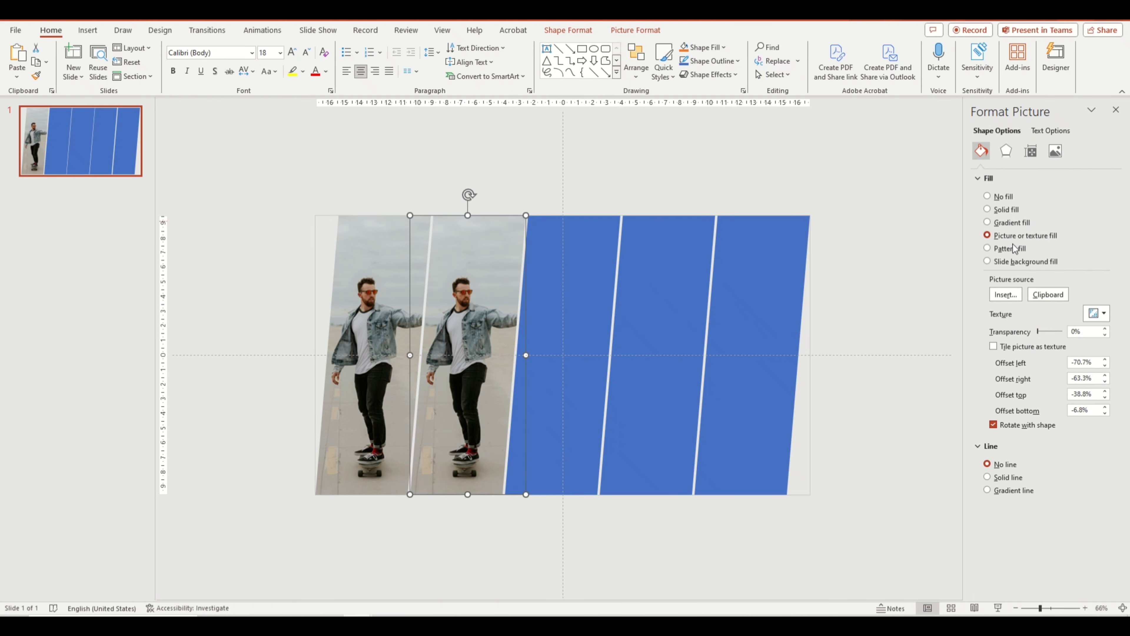
{"action": "left_click", "coordinate": [1006, 294]}
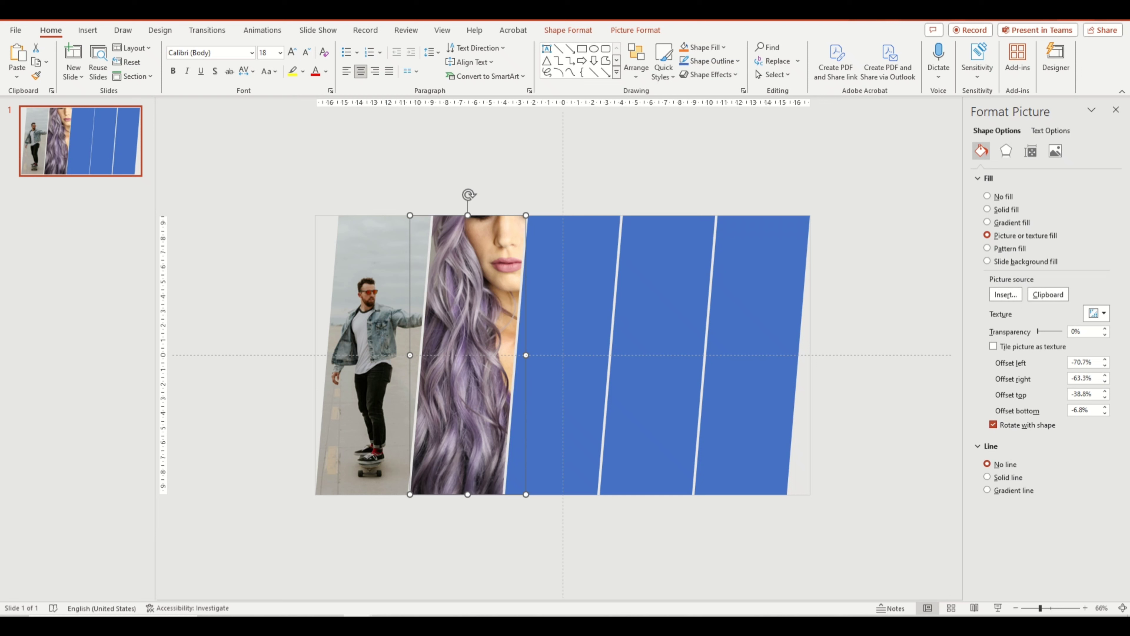
{"action": "left_click", "coordinate": [636, 30]}
{"action": "left_click", "coordinate": [999, 75]}
{"action": "left_click", "coordinate": [1024, 144]}
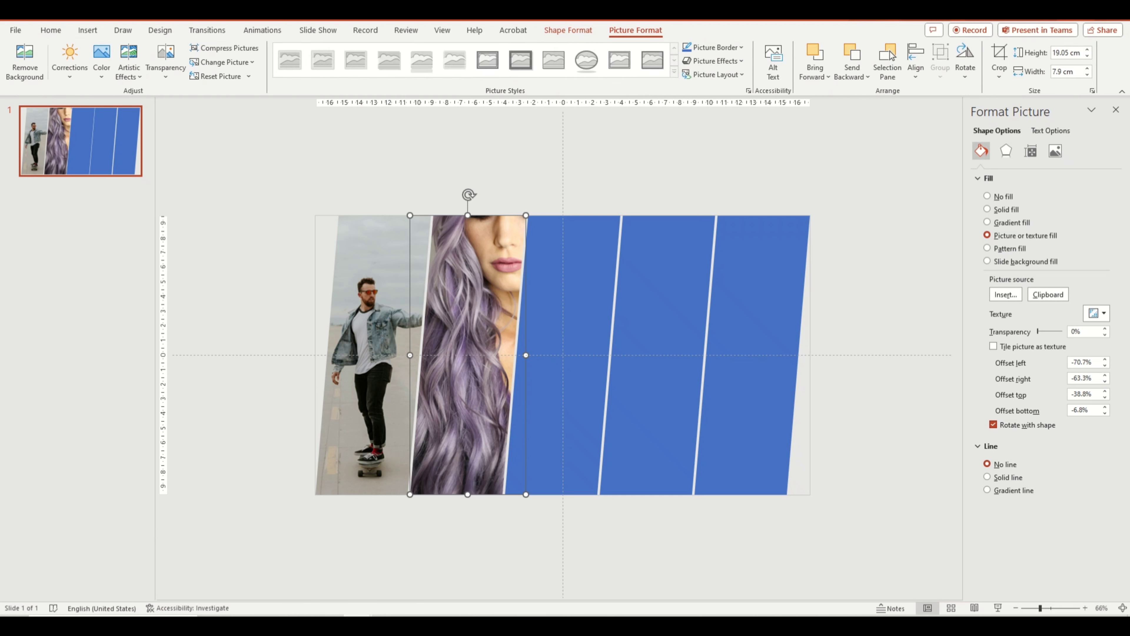
{"action": "left_click_drag", "start_coordinate": [467, 356], "coordinate": [446, 356]}
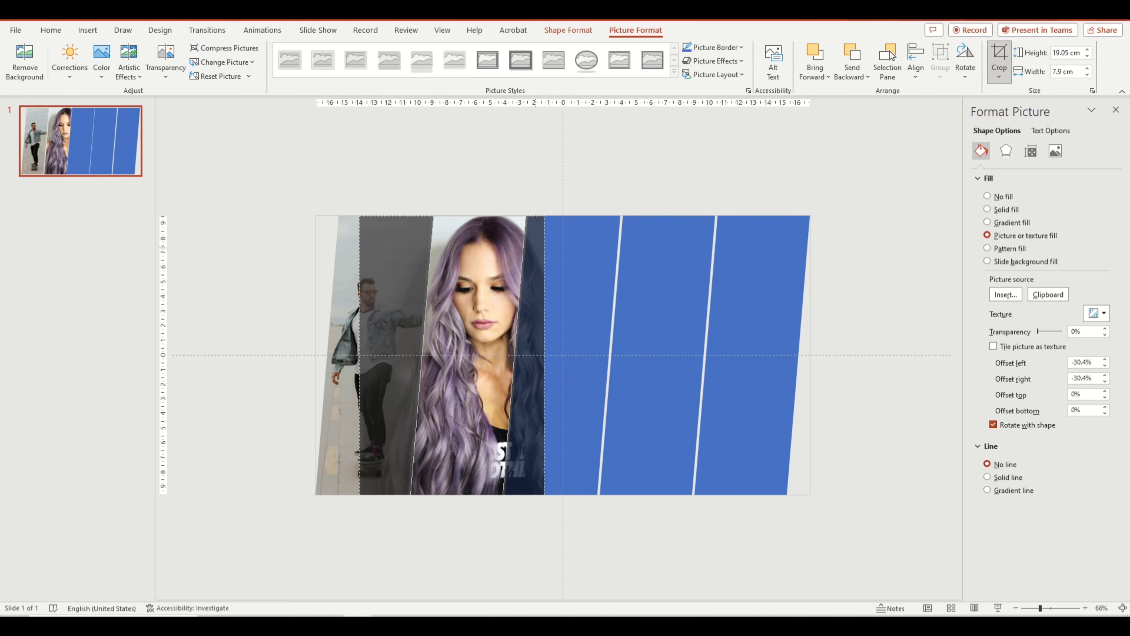
{"action": "key", "text": "Escape"}
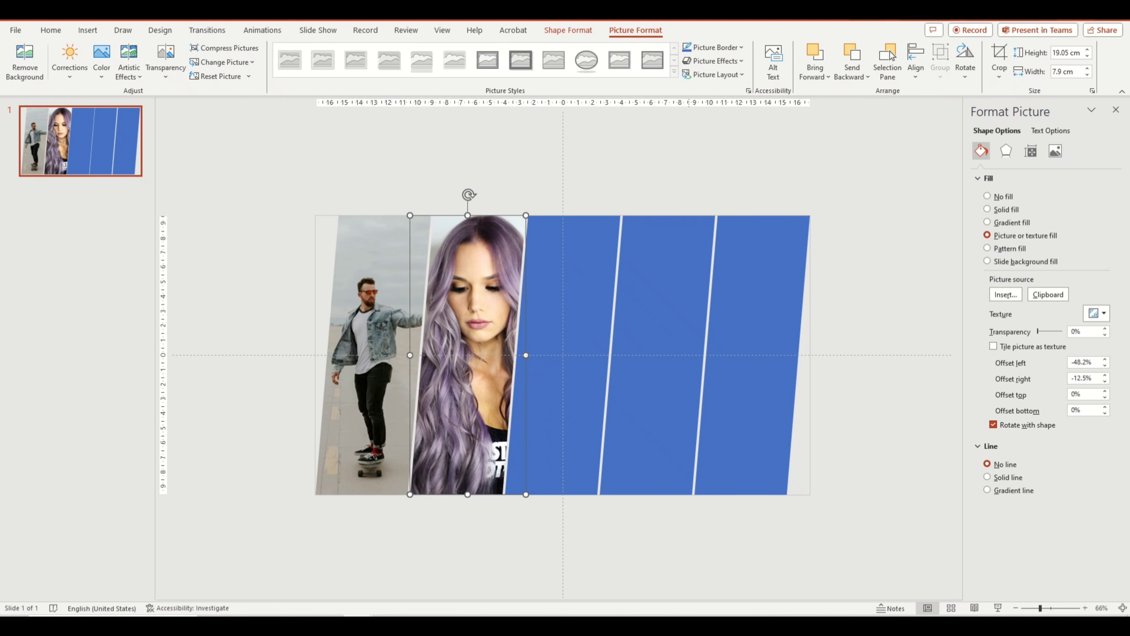
Fill the third strip with the laughing woman's photo, crop and enlarge it, then picture-fill the fourth strip
{"action": "left_click", "coordinate": [562, 356]}
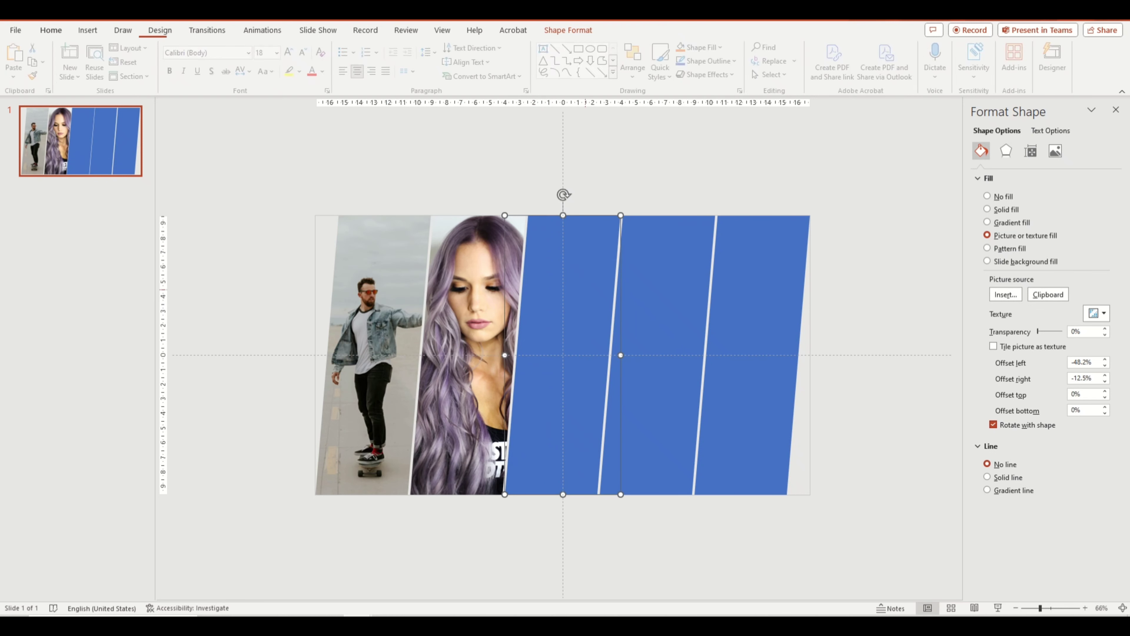
{"action": "key", "text": "ctrl+shift+v"}
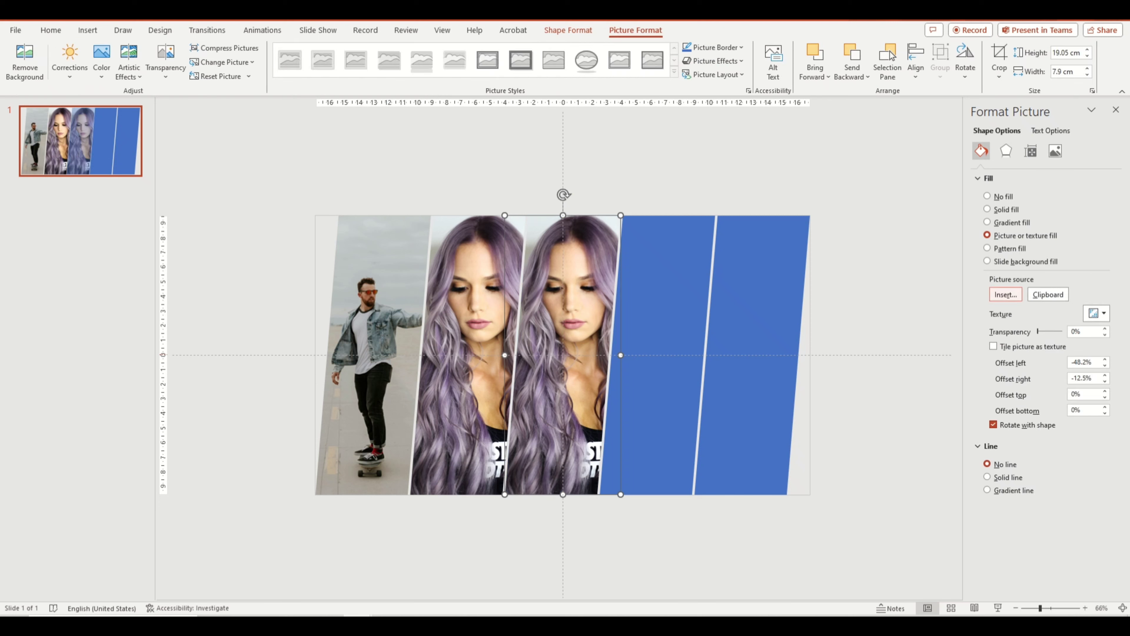
{"action": "left_click", "coordinate": [999, 77]}
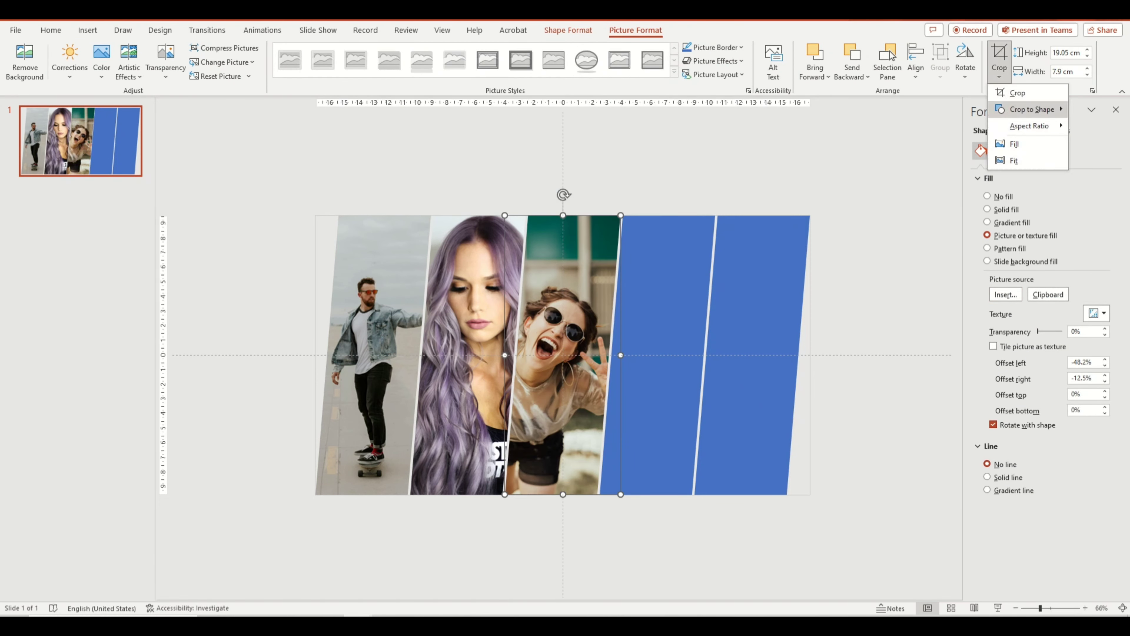
{"action": "left_click", "coordinate": [1019, 145]}
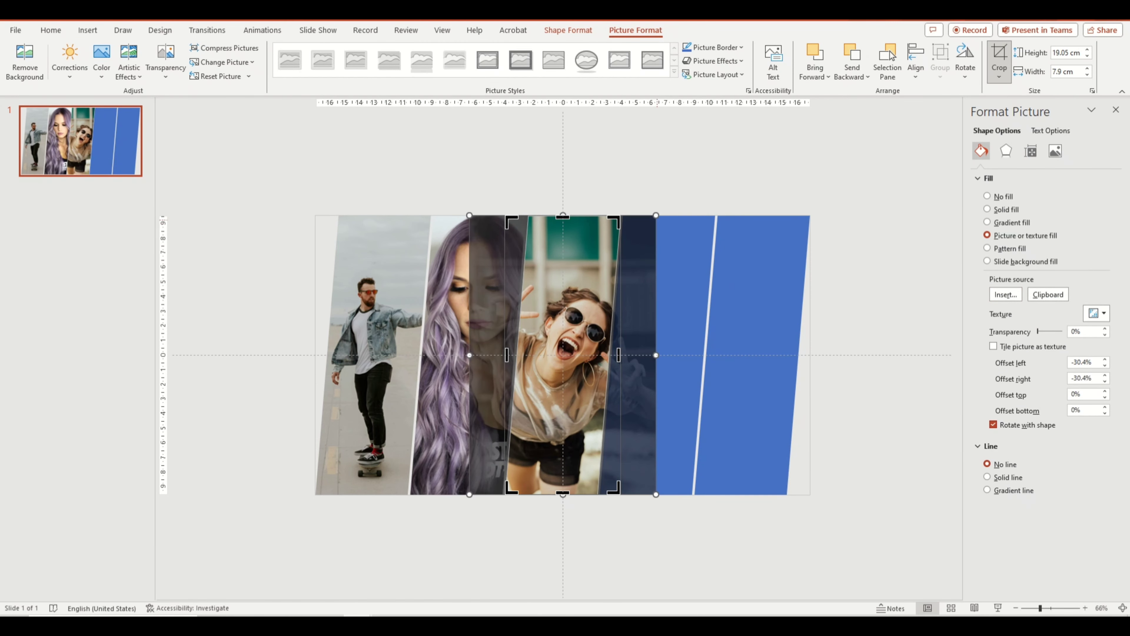
{"action": "left_click_drag", "start_coordinate": [656, 215], "coordinate": [667, 180]}
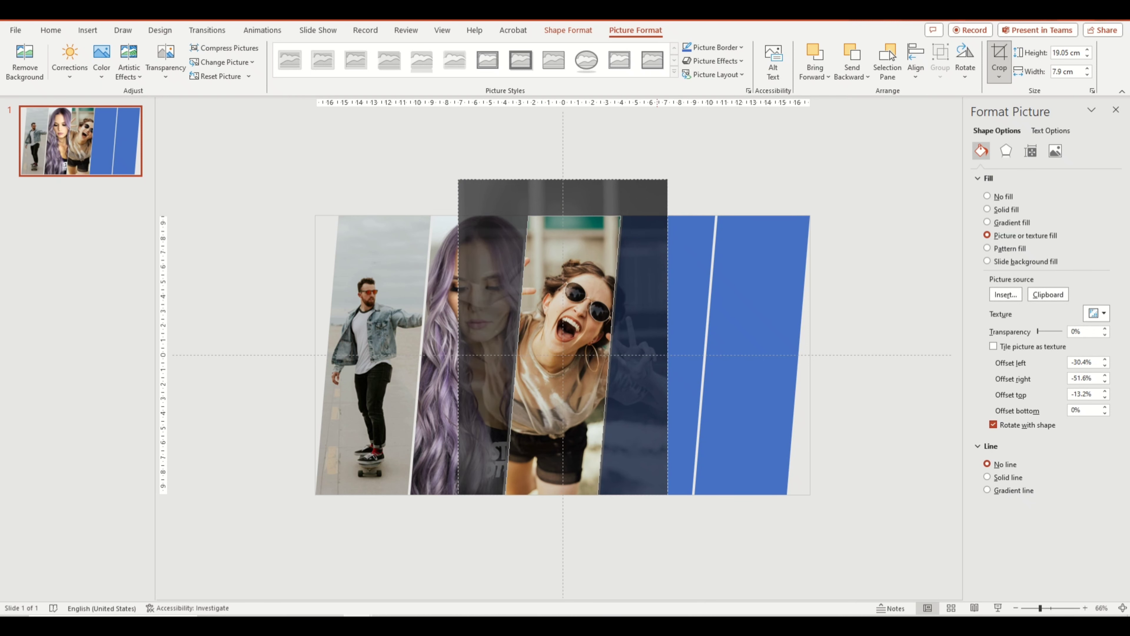
{"action": "key", "text": "Escape"}
{"action": "left_click", "coordinate": [658, 312]}
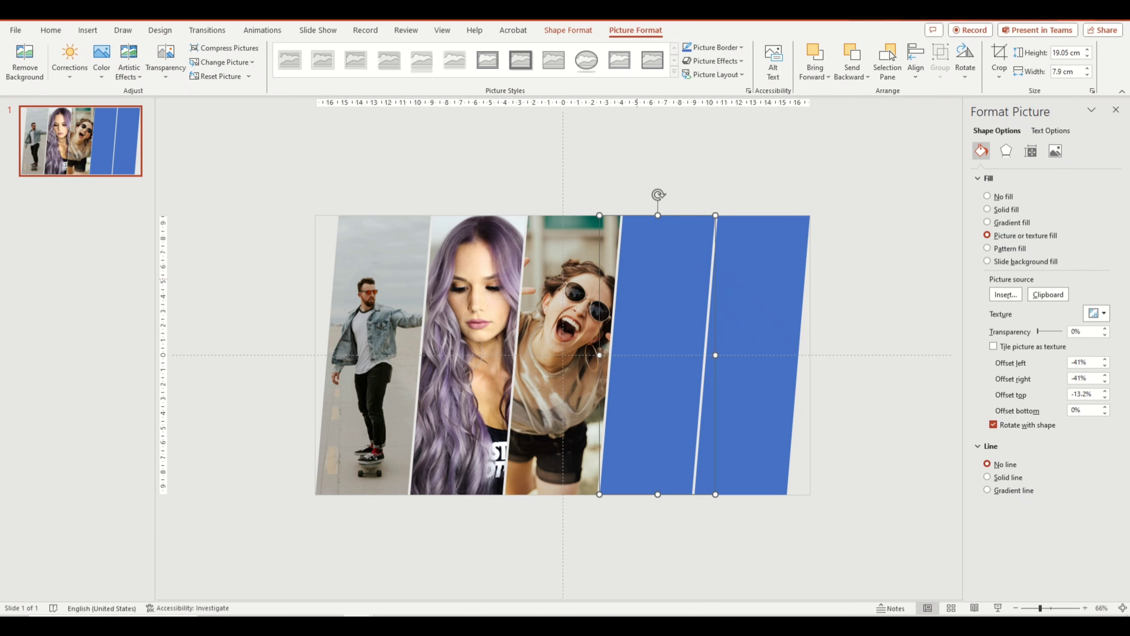
{"action": "left_click", "coordinate": [987, 235]}
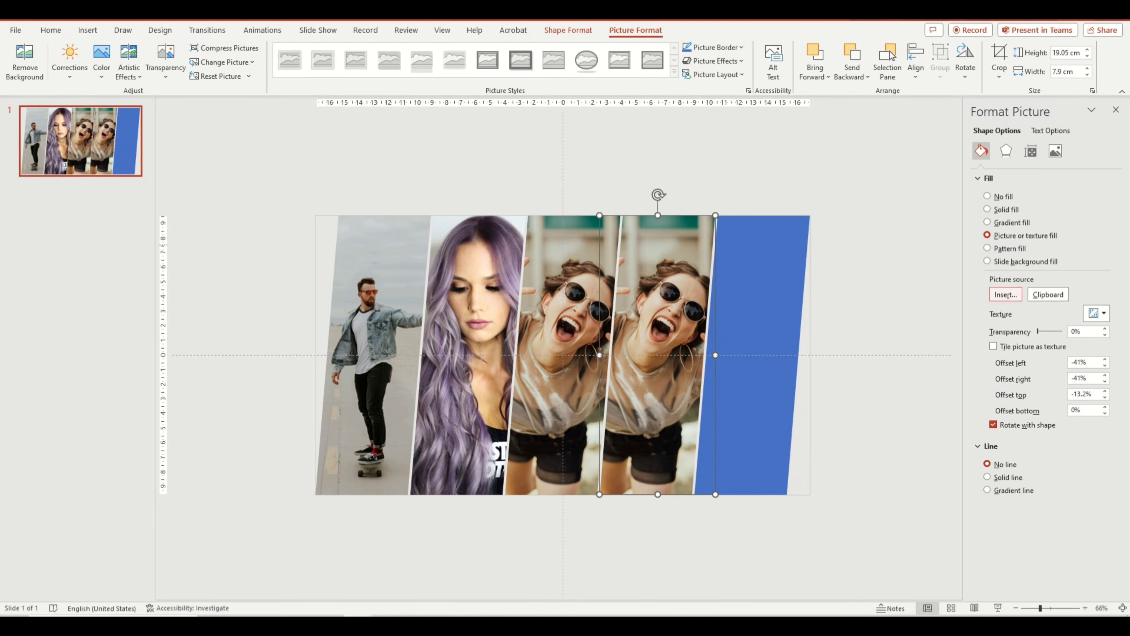
Fill the fourth strip with the jumping-man road photo, cropped to Fill and repositioned
{"action": "left_click", "coordinate": [1006, 294]}
{"action": "left_click", "coordinate": [416, 265]}
{"action": "left_click", "coordinate": [999, 77]}
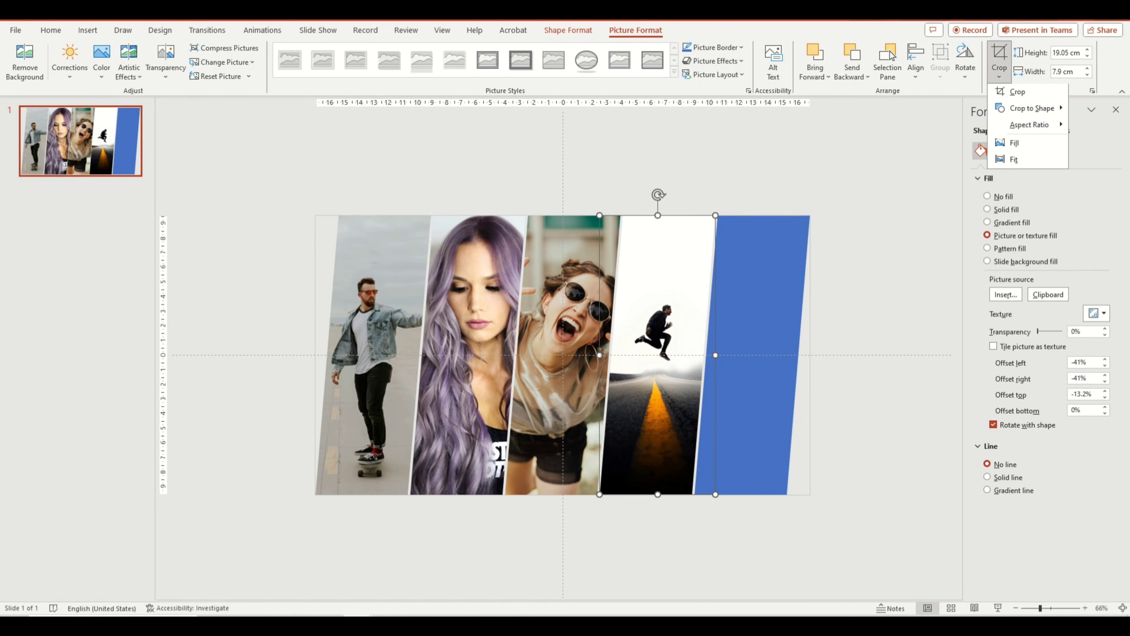
{"action": "left_click", "coordinate": [1009, 141]}
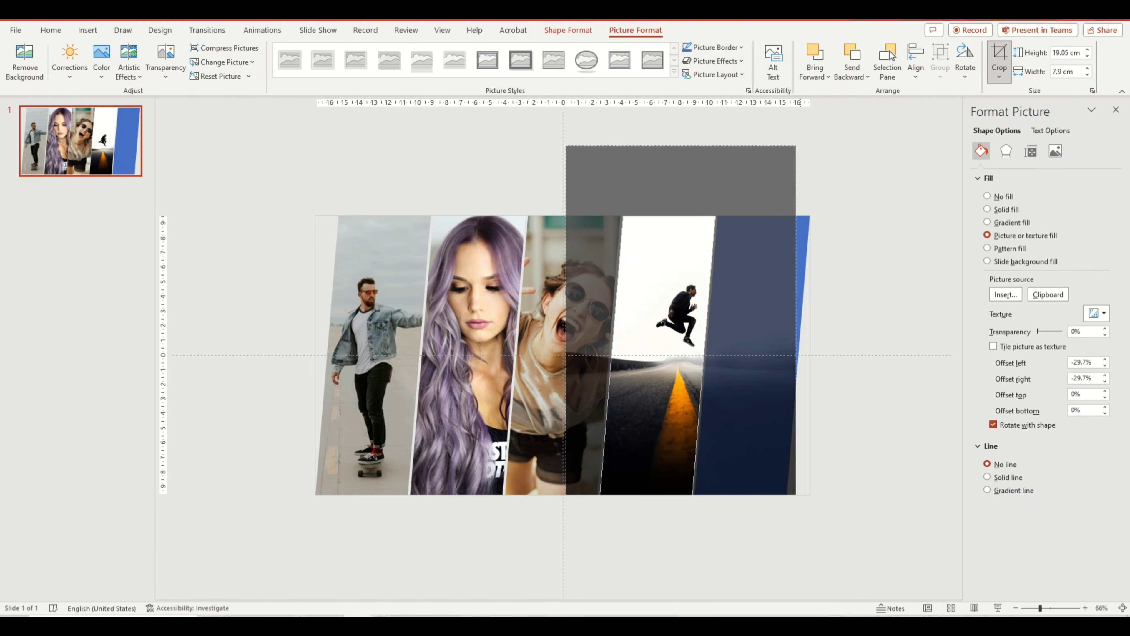
{"action": "left_click_drag", "start_coordinate": [750, 215], "coordinate": [819, 121]}
{"action": "mouse_move", "coordinate": [667, 312]}
{"action": "left_mouse_down"}
{"action": "mouse_move", "coordinate": [629, 312]}
{"action": "mouse_move", "coordinate": [656, 317]}
{"action": "left_mouse_up"}
{"action": "left_click", "coordinate": [999, 58]}
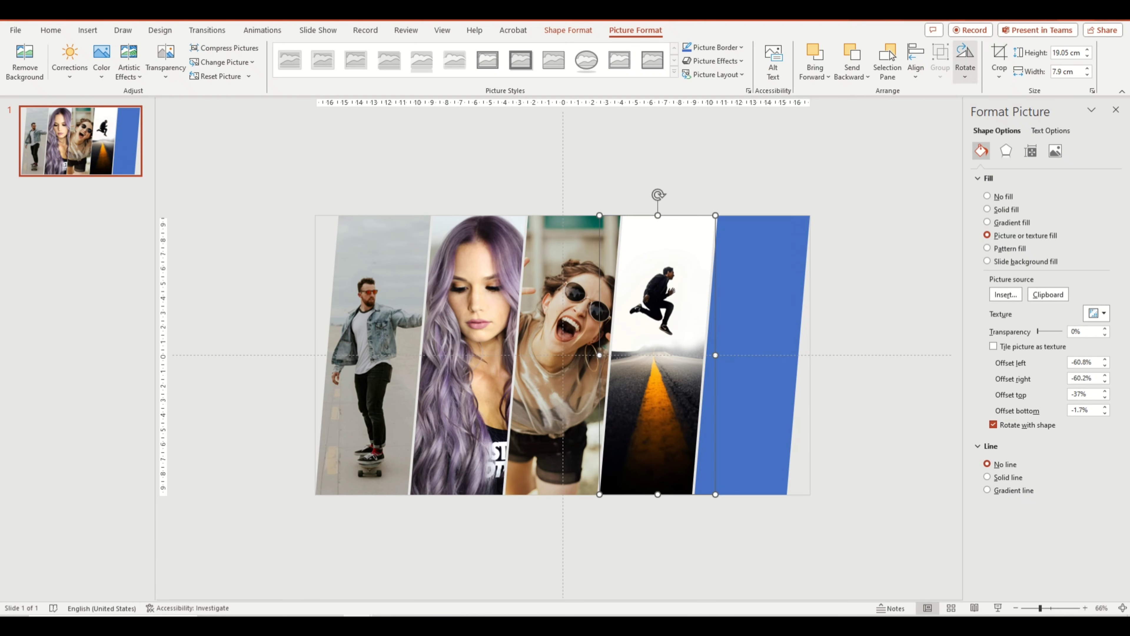
{"action": "key", "text": "Tab"}
Fill the last strip with the red-sunglasses woman's photo, cropped to Fill and enlarged
{"action": "left_click", "coordinate": [987, 235]}
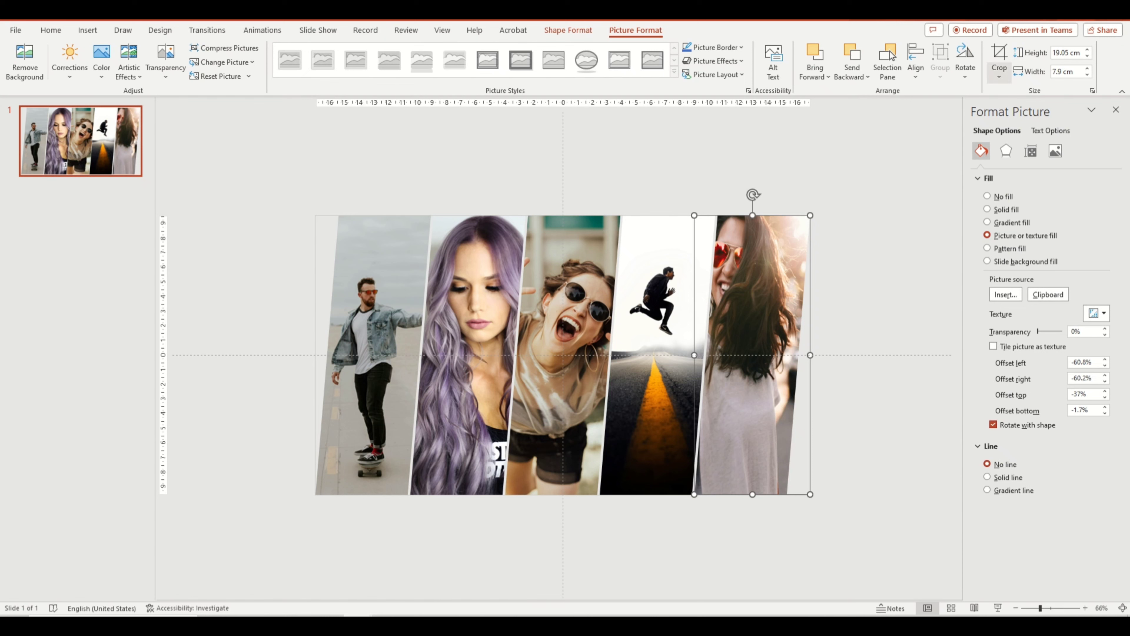
{"action": "left_click", "coordinate": [999, 76]}
{"action": "left_click", "coordinate": [1008, 143]}
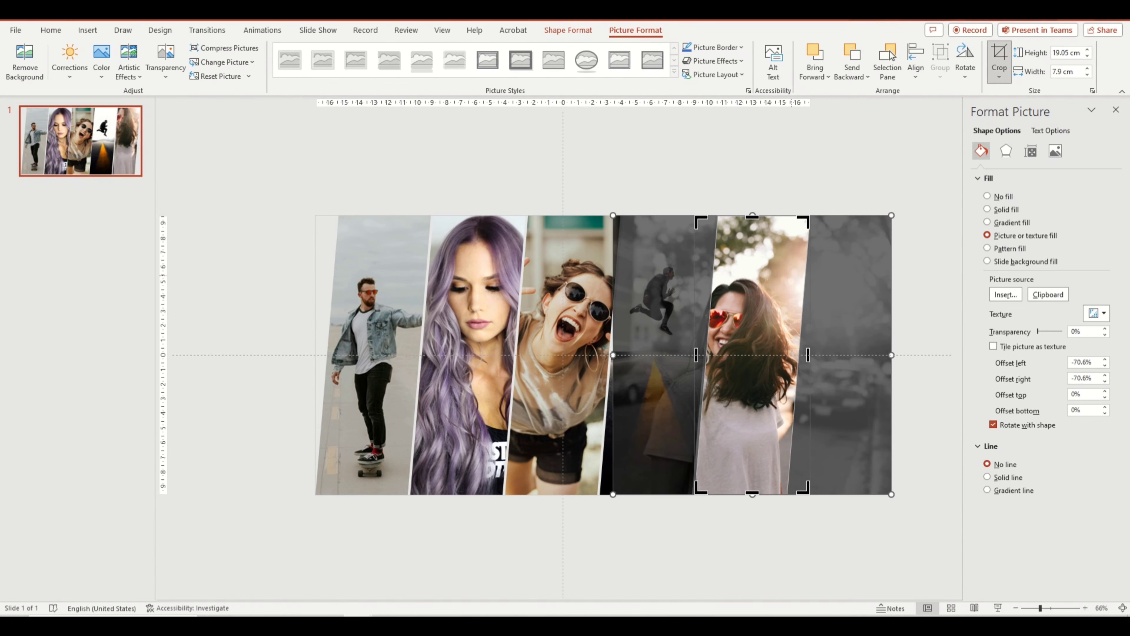
{"action": "left_click_drag", "start_coordinate": [891, 215], "coordinate": [936, 170]}
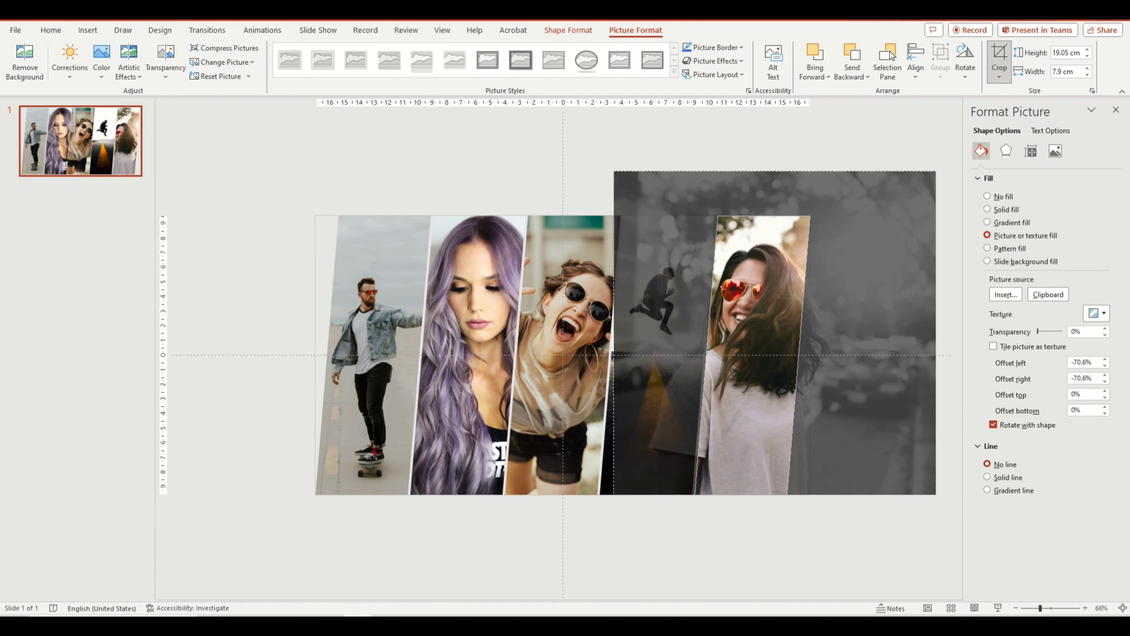
{"action": "key", "text": "Escape"}
{"action": "key", "text": "Escape"}
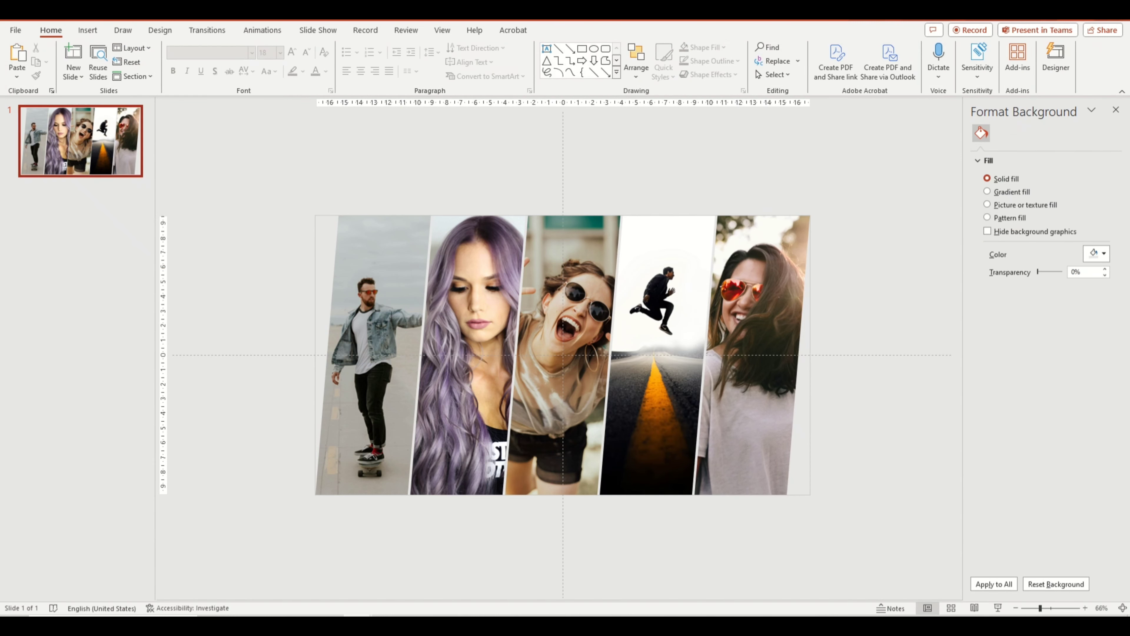
Paste duplicate slides and select all five name labels together
{"action": "key", "text": "ctrl+v"}
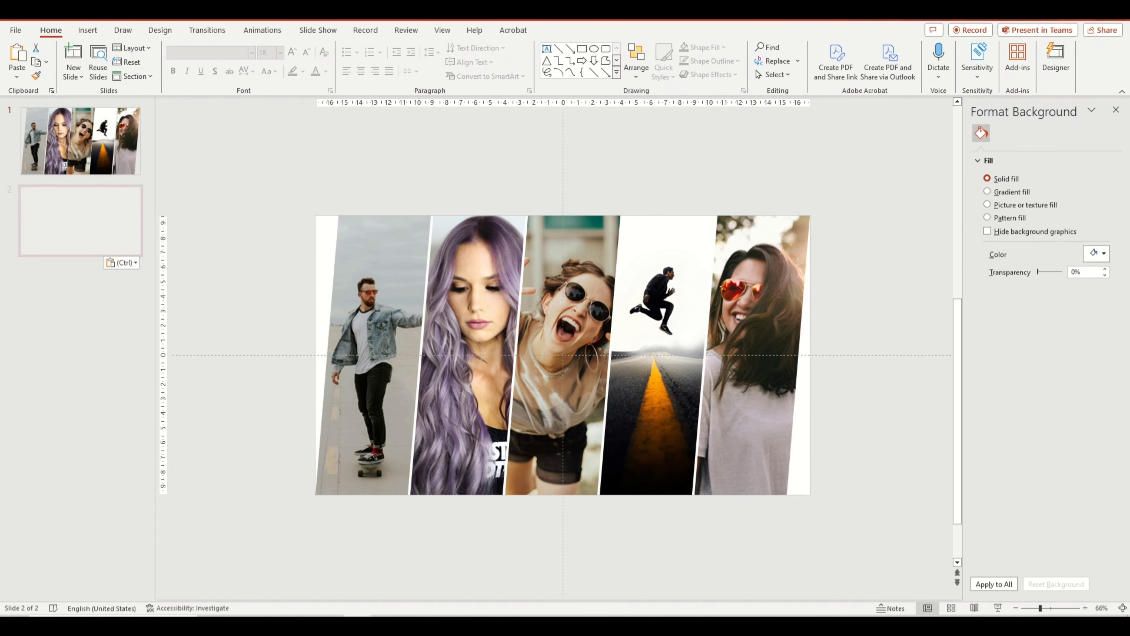
{"action": "key", "text": "ctrl+v"}
{"action": "key", "text": "ctrl+v"}
{"action": "key", "text": "ctrl+v"}
{"action": "key", "text": "ctrl+v"}
{"action": "key", "text": "ctrl+v"}
{"action": "key", "text": "ctrl+v"}
{"action": "key", "text": "ctrl+v"}
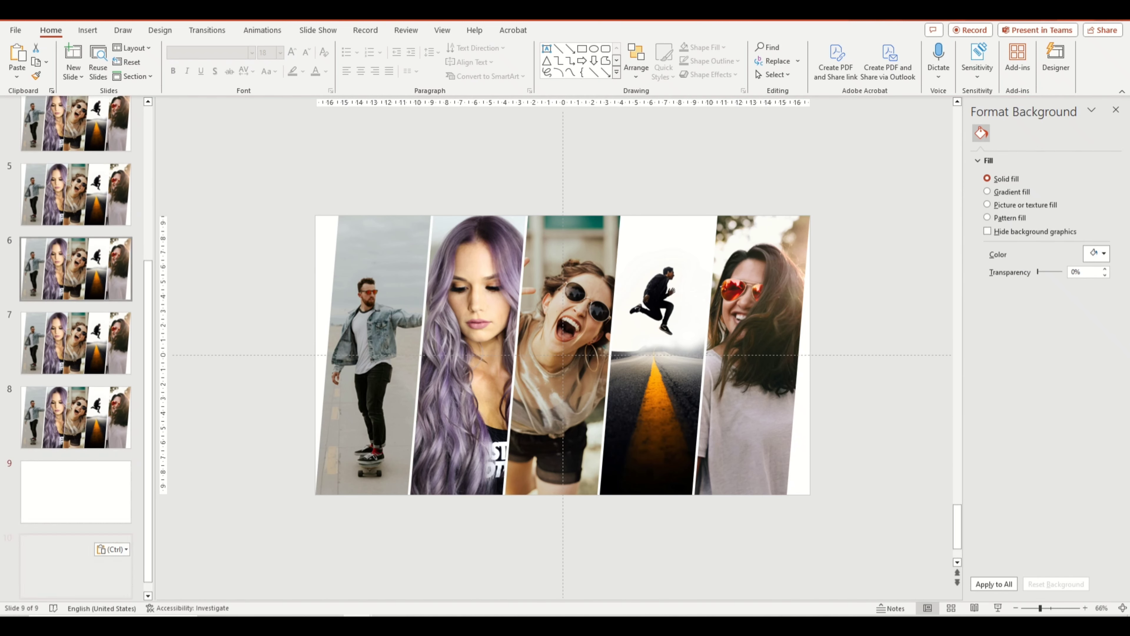
{"action": "key", "text": "ctrl+v"}
{"action": "key", "text": "ctrl+v"}
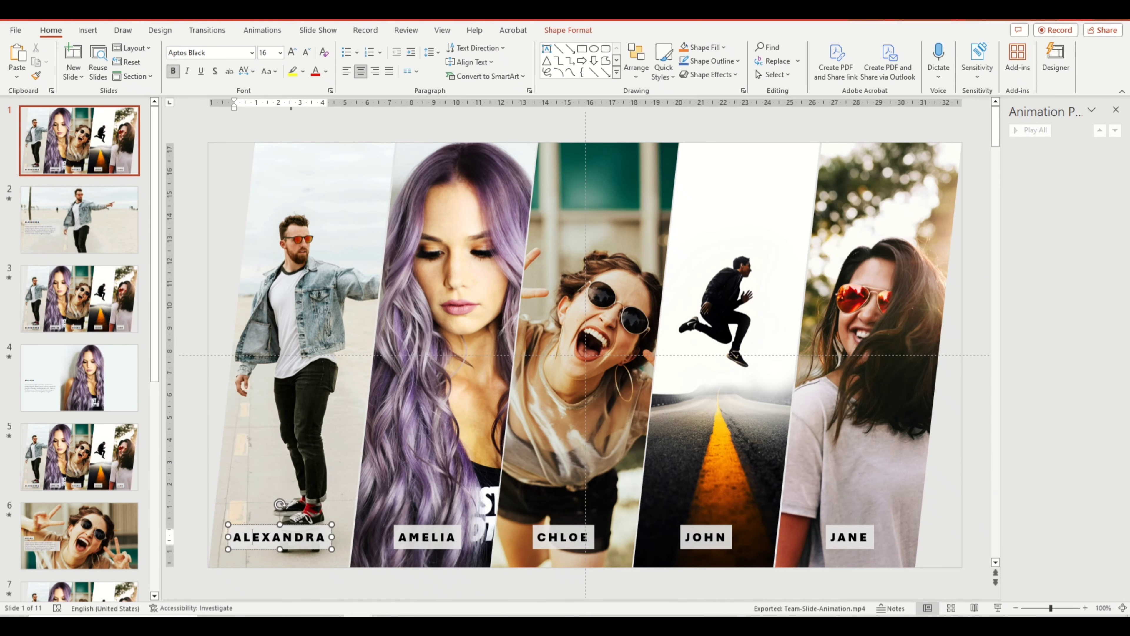
{"action": "left_click_drag", "start_coordinate": [197, 482], "coordinate": [991, 599]}
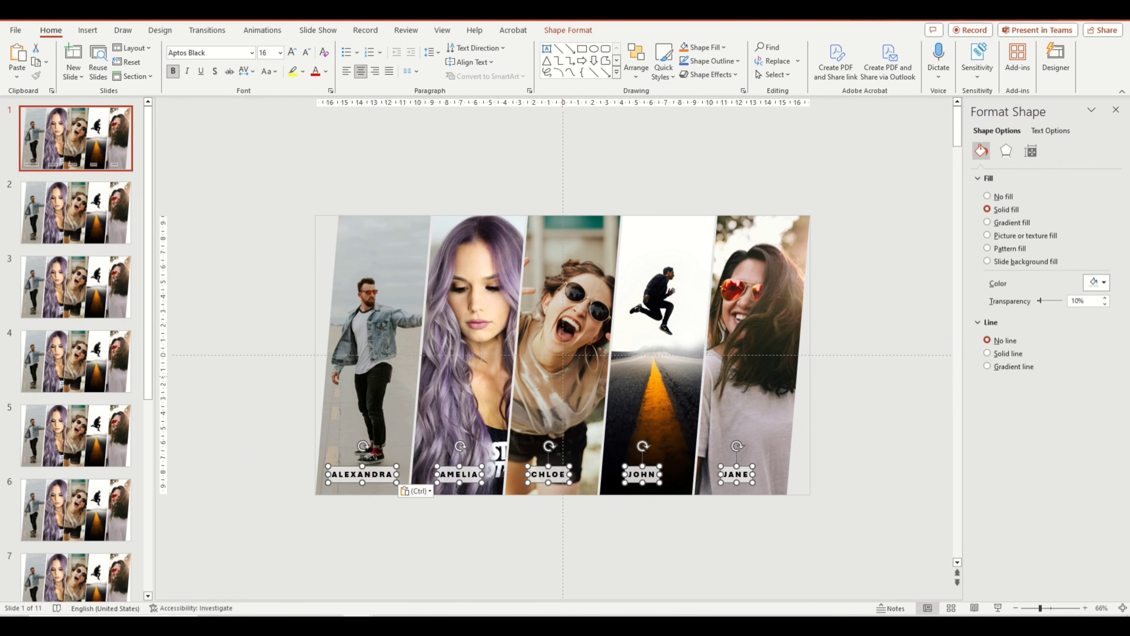
Delete the extra slides, paste copies of slide 1 to make 11 slides, then go to slide 2
{"action": "key", "text": "shift+End"}
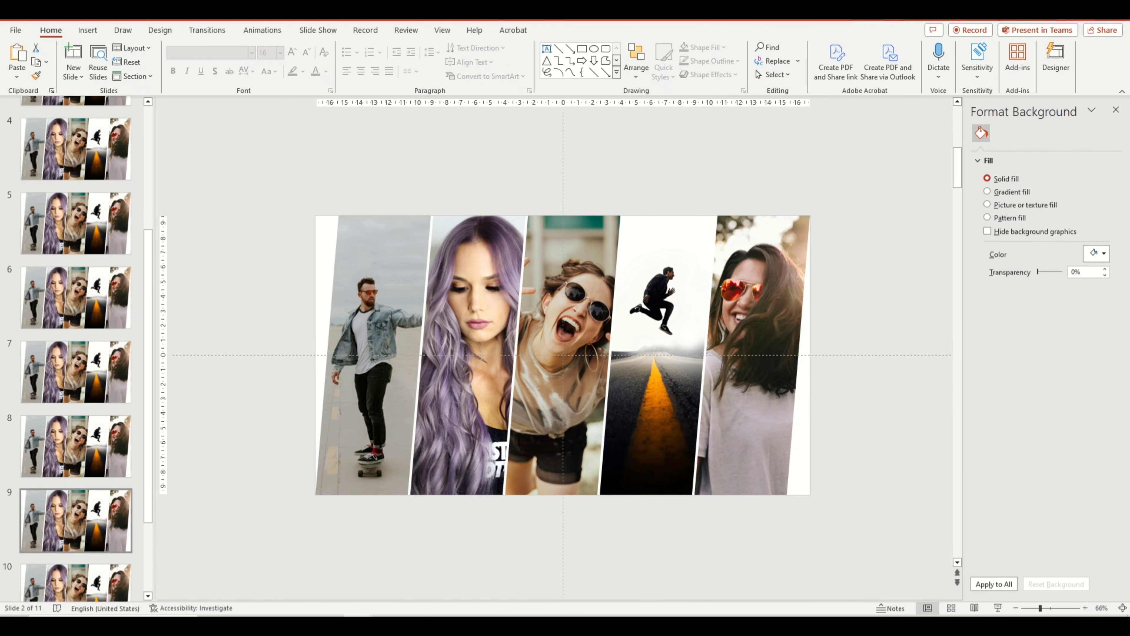
{"action": "key", "text": "Delete"}
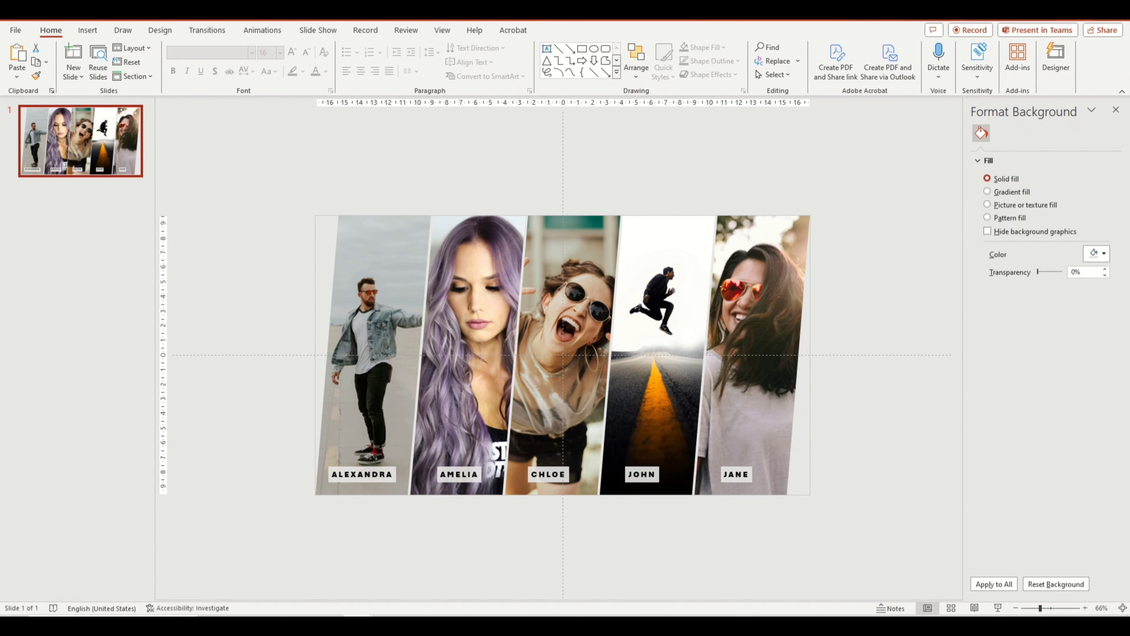
{"action": "key", "text": "ctrl+v"}
{"action": "key", "text": "ctrl+v"}
{"action": "key", "text": "ctrl+v"}
{"action": "key", "text": "ctrl+v"}
{"action": "key", "text": "ctrl+v"}
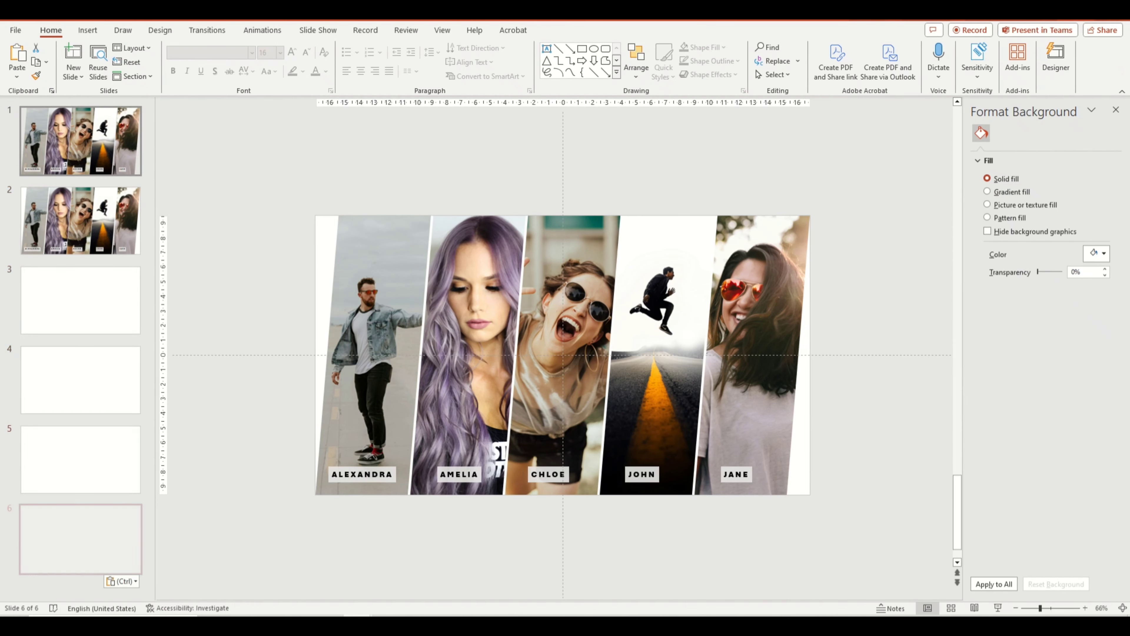
{"action": "key", "text": "ctrl+v"}
{"action": "key", "text": "ctrl+v"}
{"action": "key", "text": "ctrl+v"}
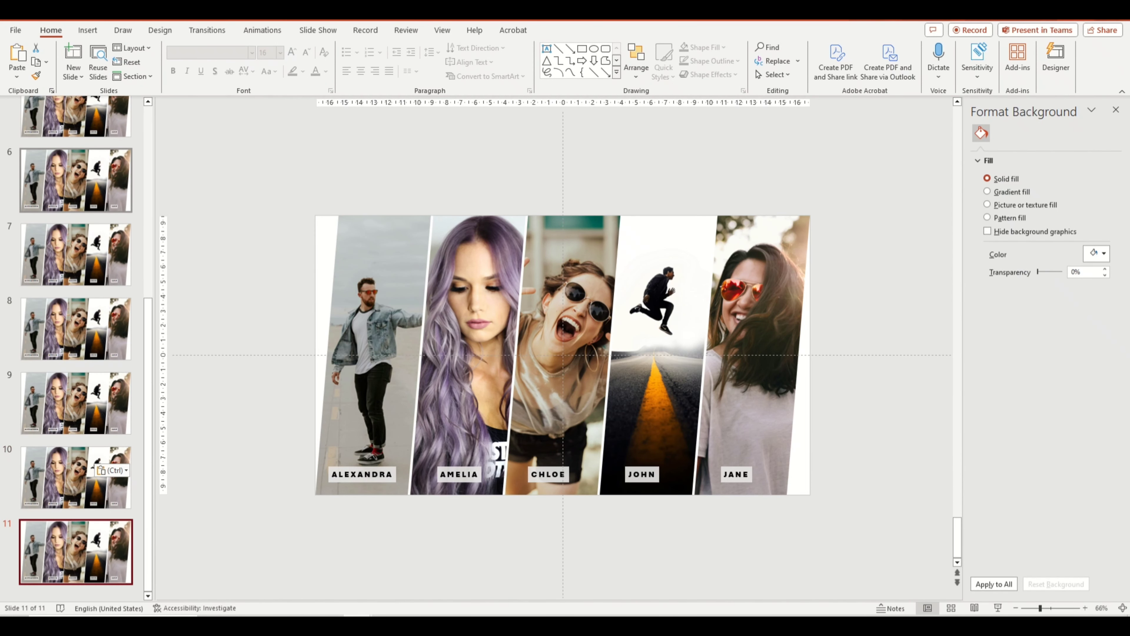
{"action": "key", "text": "ctrl+v"}
{"action": "key", "text": "Down"}
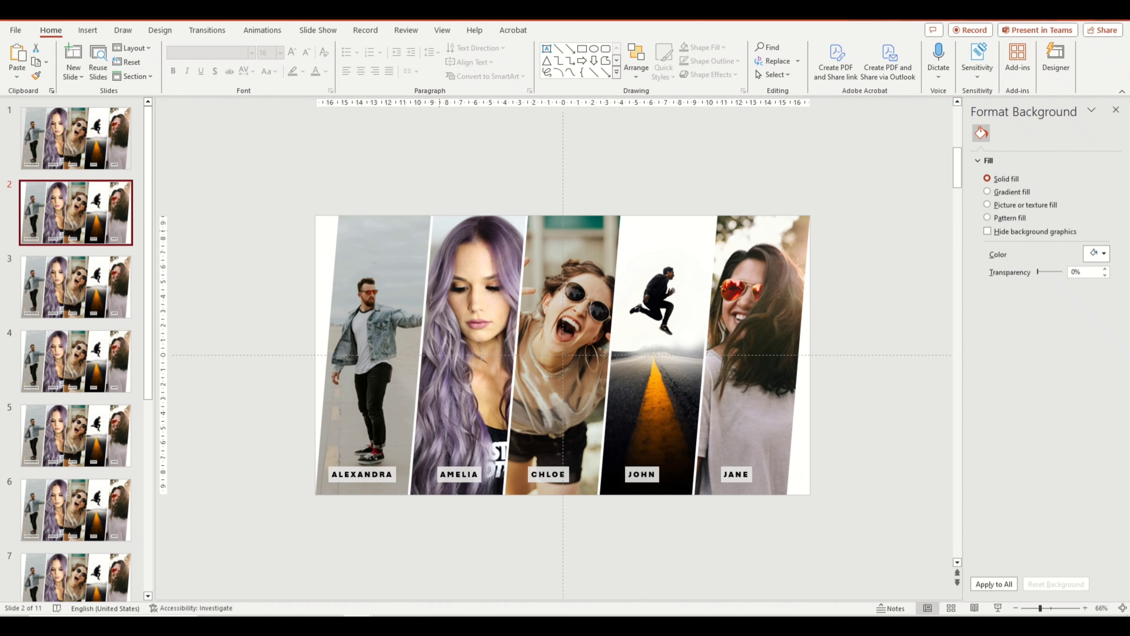
{"action": "key", "text": "ctrl+a"}
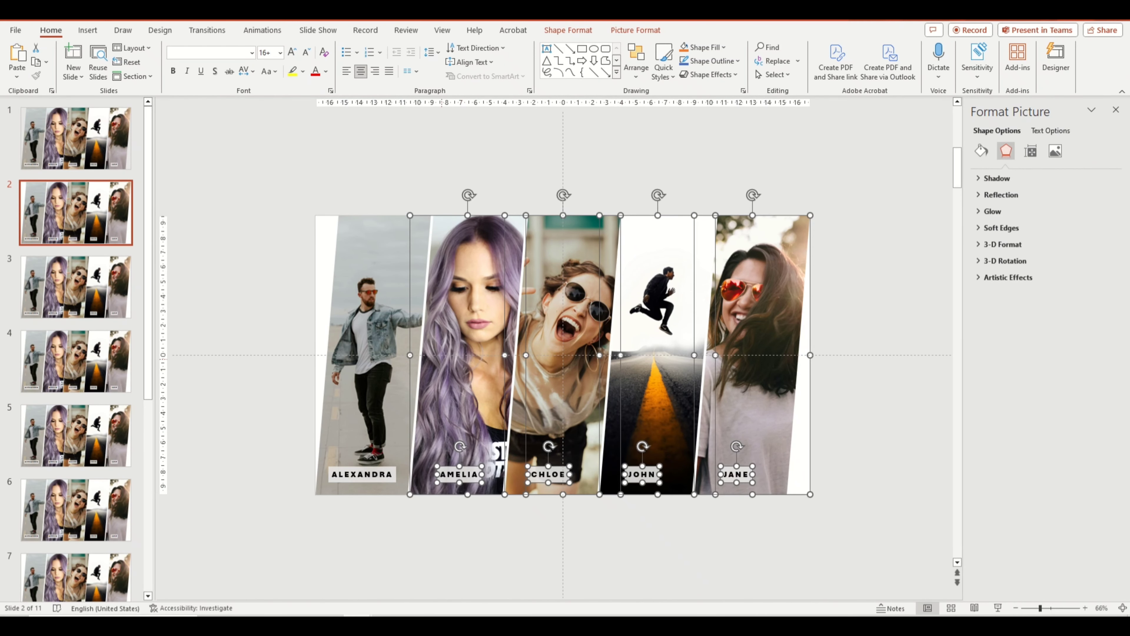
On slide 2, change the skateboarder photo to a plain rectangle stretched across the slide
{"action": "left_click_drag", "start_coordinate": [563, 311], "coordinate": [962, 306]}
{"action": "left_click", "coordinate": [235, 347]}
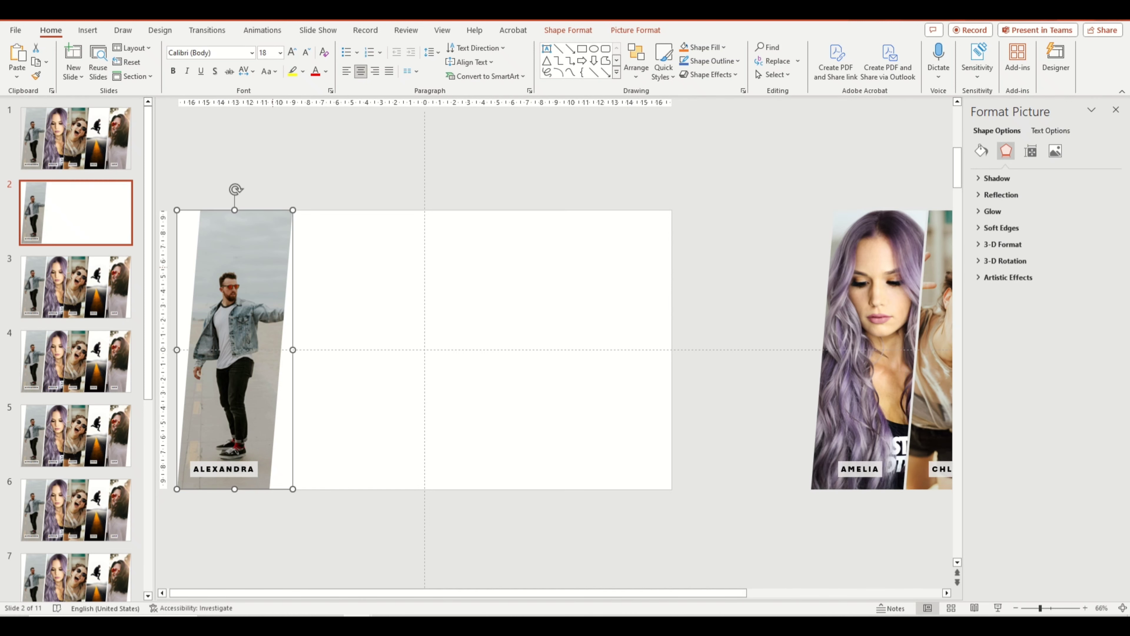
{"action": "left_click", "coordinate": [635, 30]}
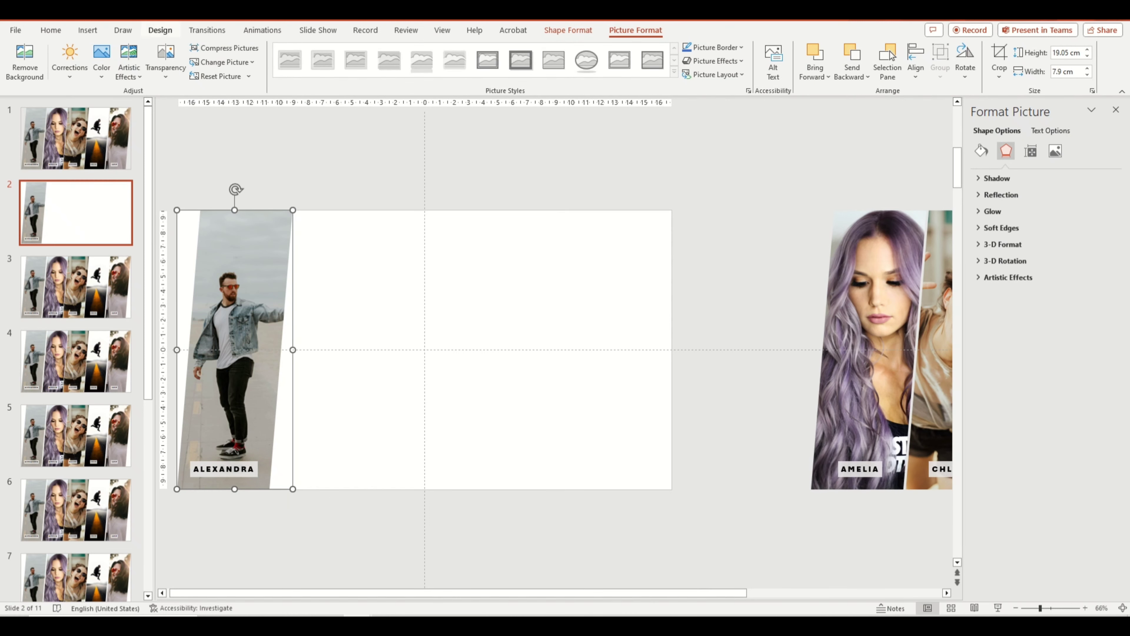
{"action": "left_click", "coordinate": [568, 29]}
{"action": "left_click", "coordinate": [116, 48]}
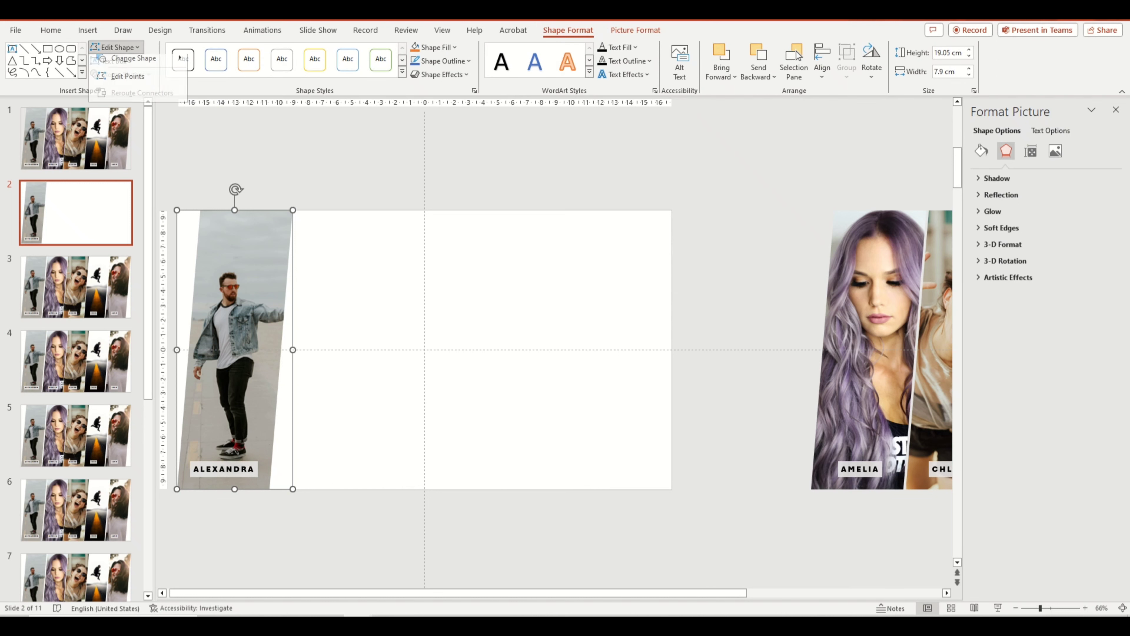
{"action": "left_click", "coordinate": [194, 79]}
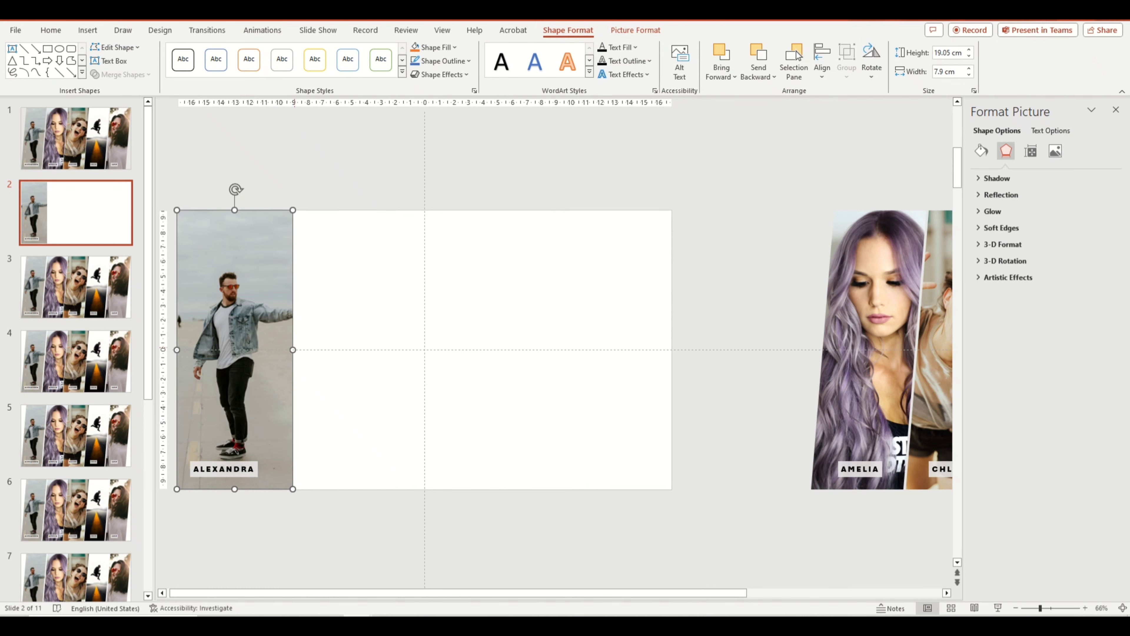
{"action": "left_click_drag", "start_coordinate": [293, 350], "coordinate": [672, 349]}
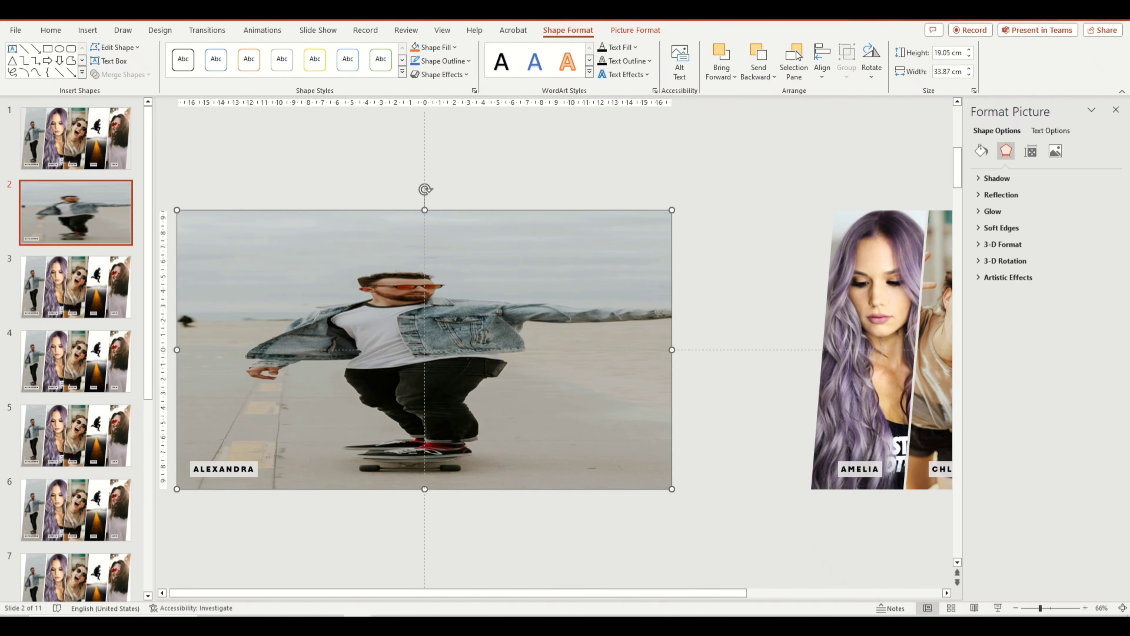
Crop the photo to Fill and shift the image up inside the frame
{"action": "left_click", "coordinate": [636, 30]}
{"action": "left_click", "coordinate": [999, 76]}
{"action": "left_click", "coordinate": [1024, 144]}
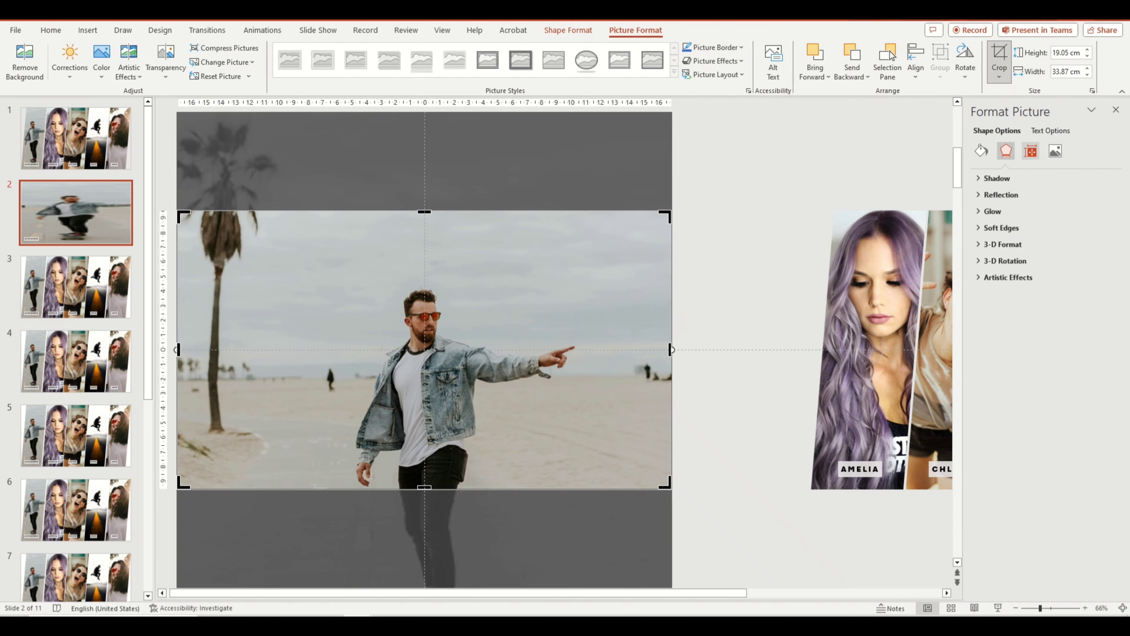
{"action": "scroll", "coordinate": [445, 349], "scroll_direction": "down", "scroll_amount": 2}
{"action": "left_click_drag", "start_coordinate": [365, 356], "coordinate": [365, 300]}
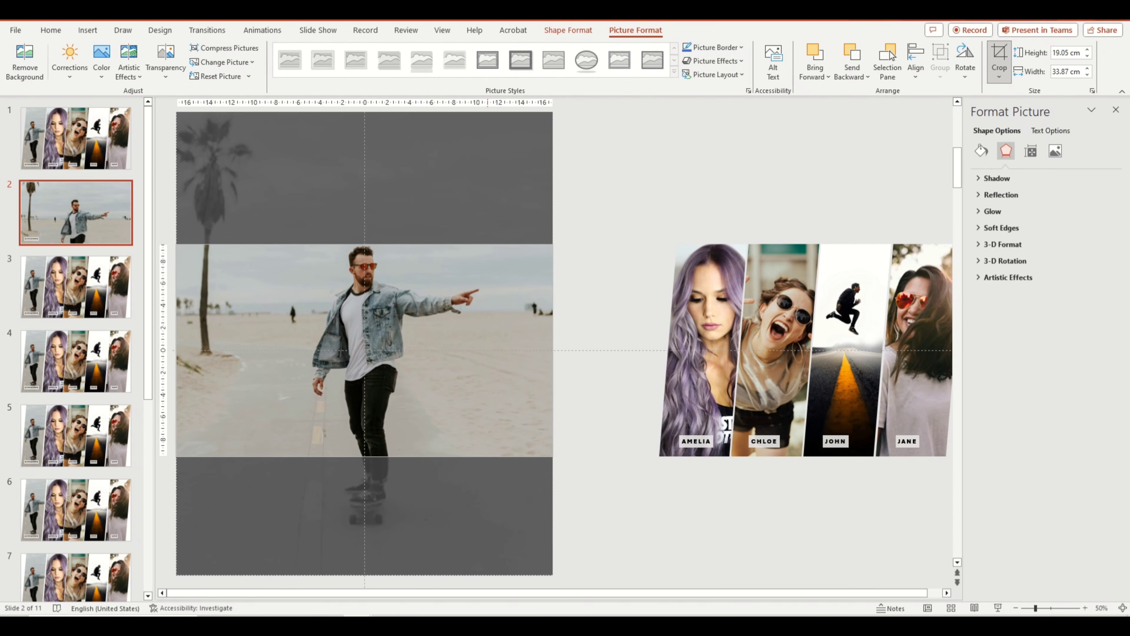
{"action": "left_click", "coordinate": [999, 58]}
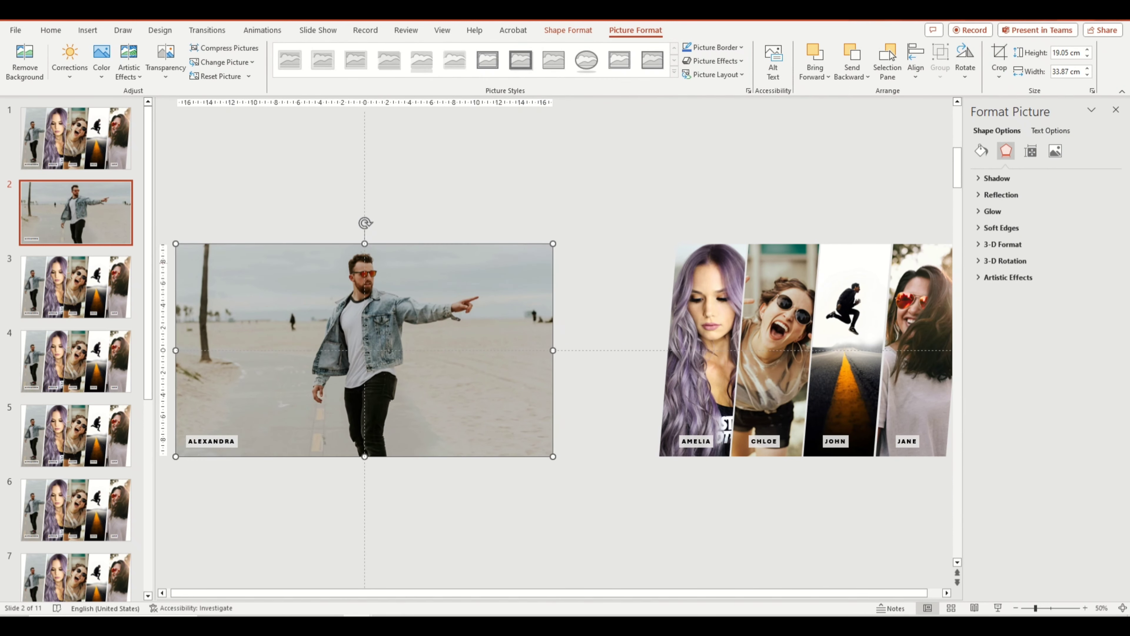
{"action": "scroll", "coordinate": [563, 352], "scroll_direction": "down", "scroll_amount": 2}
{"action": "scroll", "coordinate": [696, 360], "scroll_direction": "up", "scroll_amount": 4}
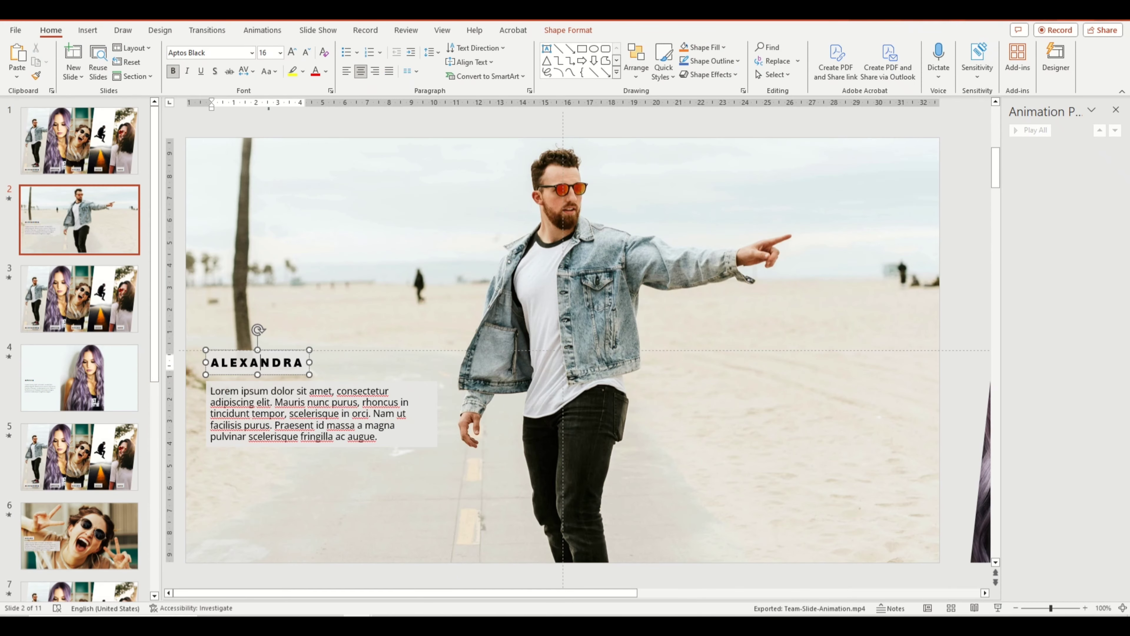
Replace the old ALEXANDRA label with the pasted label and Lorem ipsum description, then go to slide 4
{"action": "left_click", "coordinate": [312, 414], "text": "shift"}
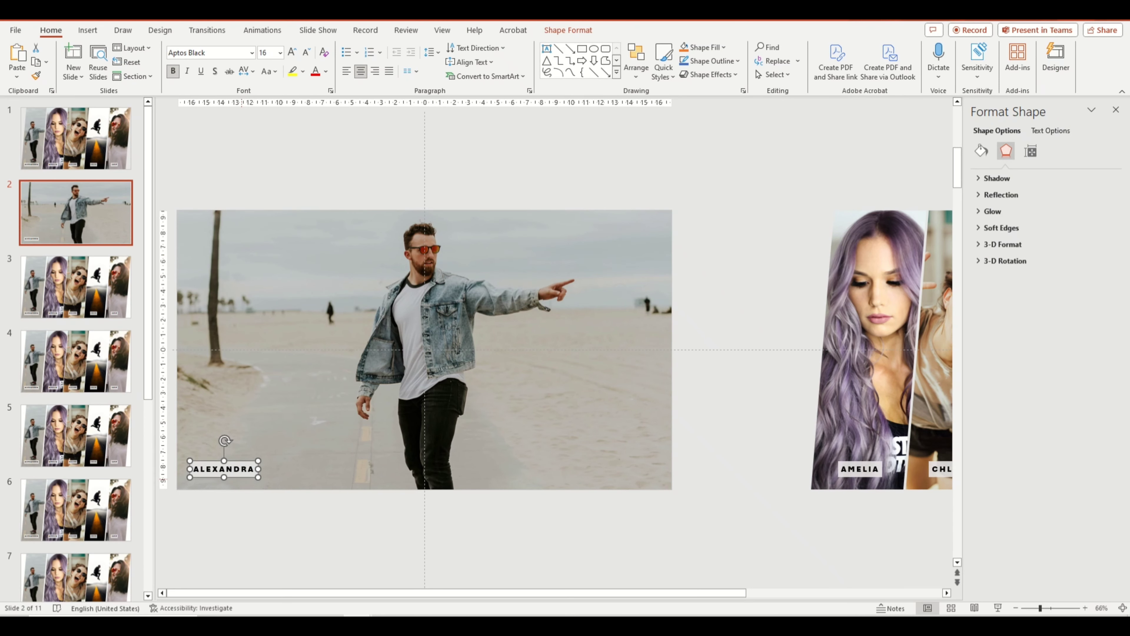
{"action": "key", "text": "Delete"}
{"action": "key", "text": "ctrl+v"}
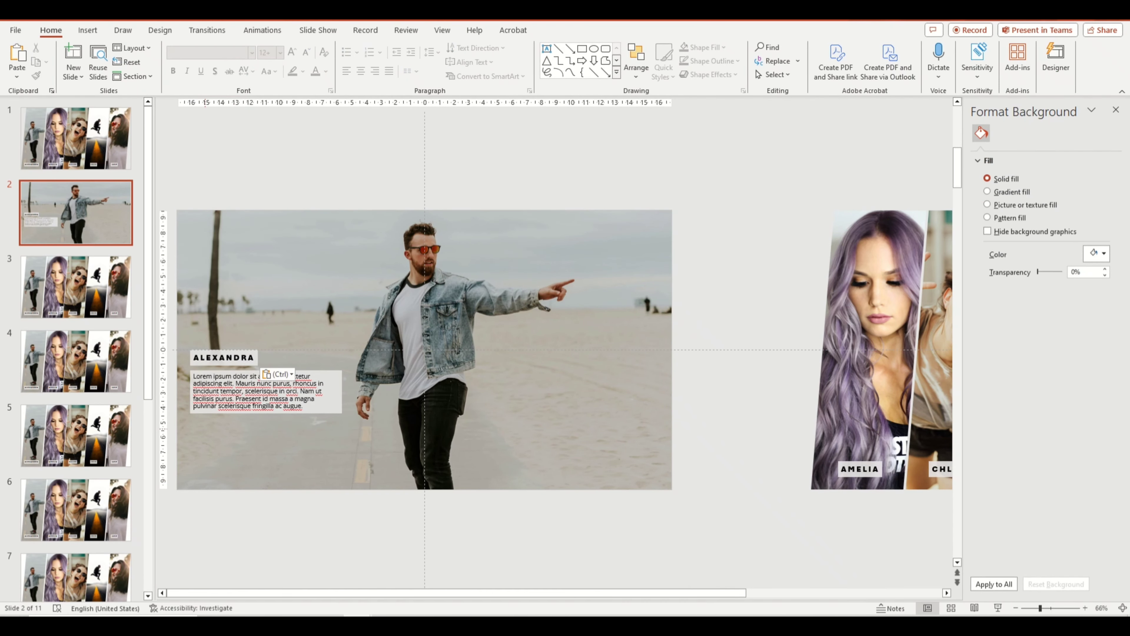
{"action": "left_click", "coordinate": [75, 286]}
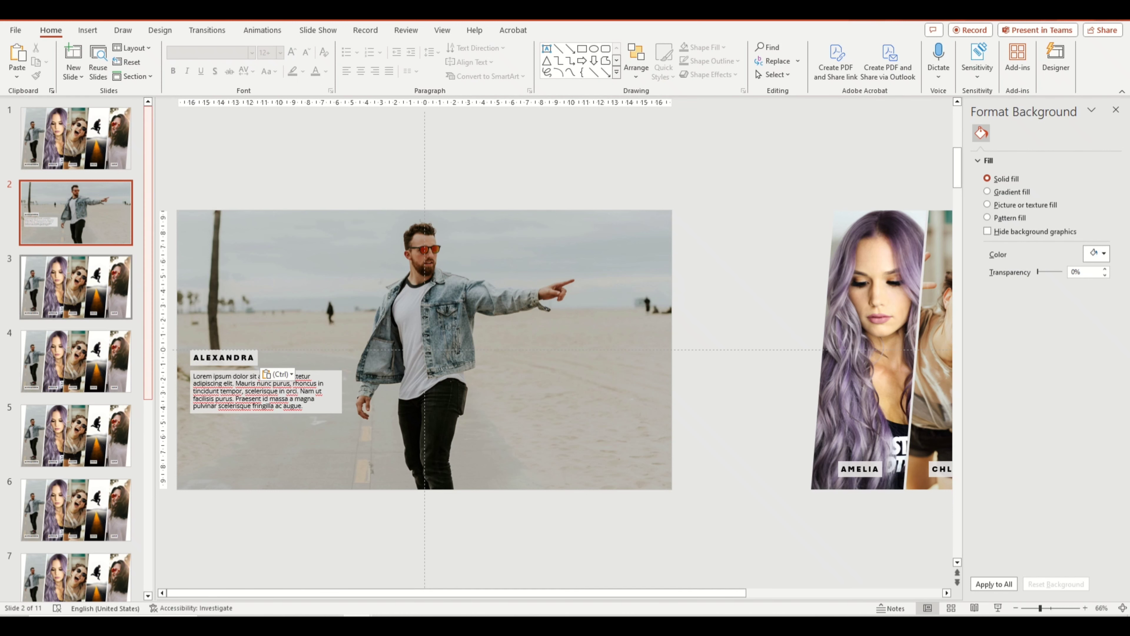
{"action": "left_click", "coordinate": [75, 361]}
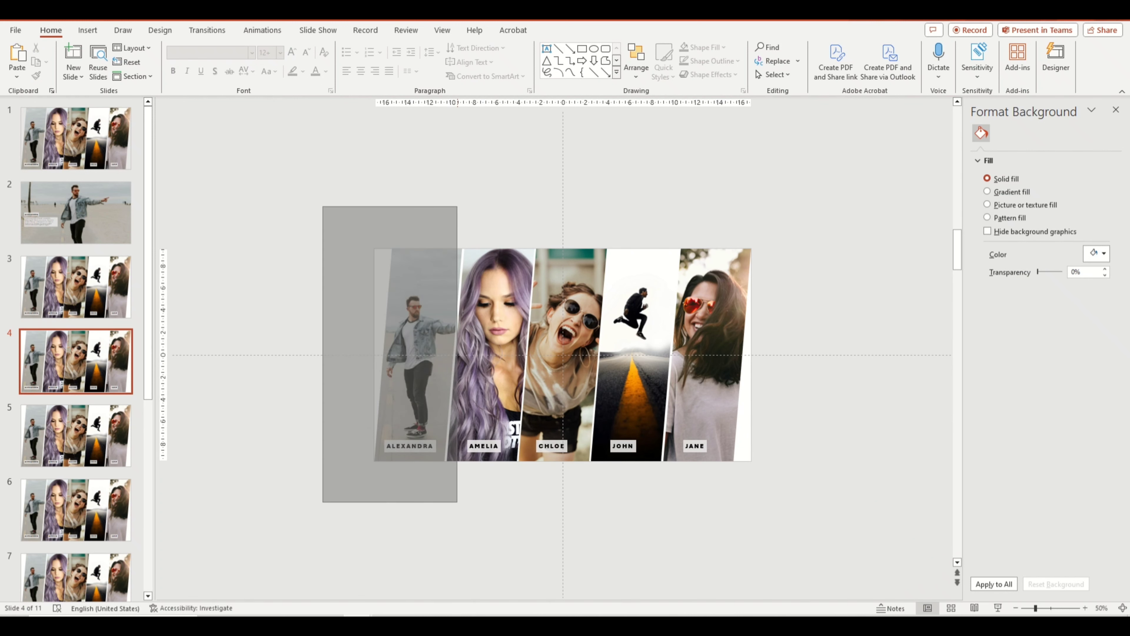
On slide 4, move the photo strips and name labels off the slide, leaving Amelia's strip
{"action": "left_click", "coordinate": [410, 446]}
{"action": "left_click", "coordinate": [418, 356], "text": "shift"}
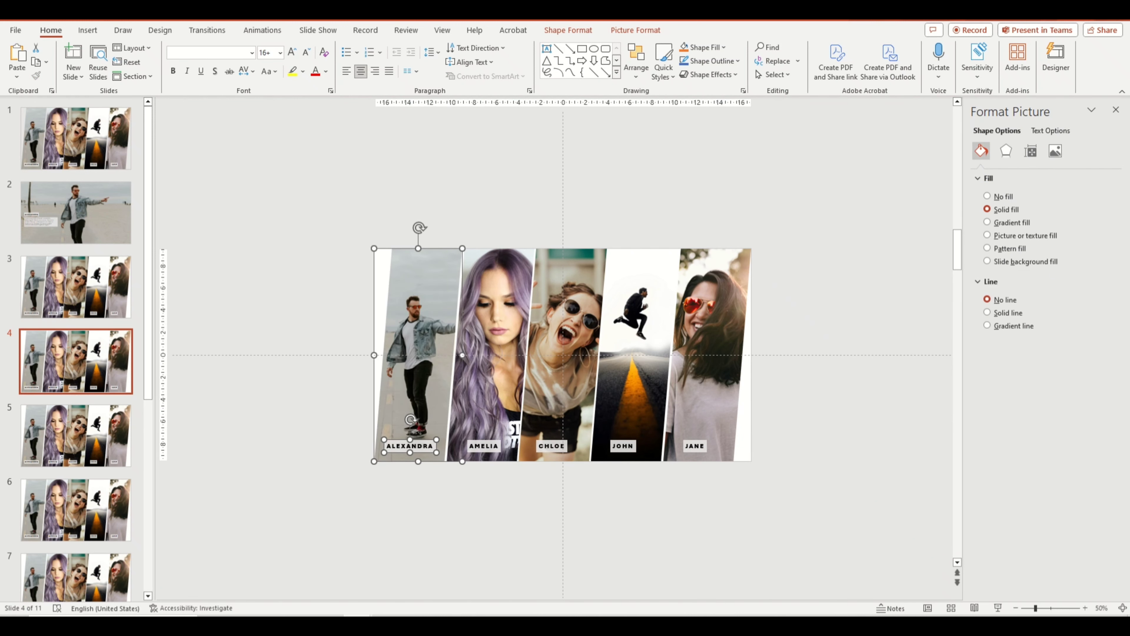
{"action": "left_click_drag", "start_coordinate": [513, 178], "coordinate": [819, 529]}
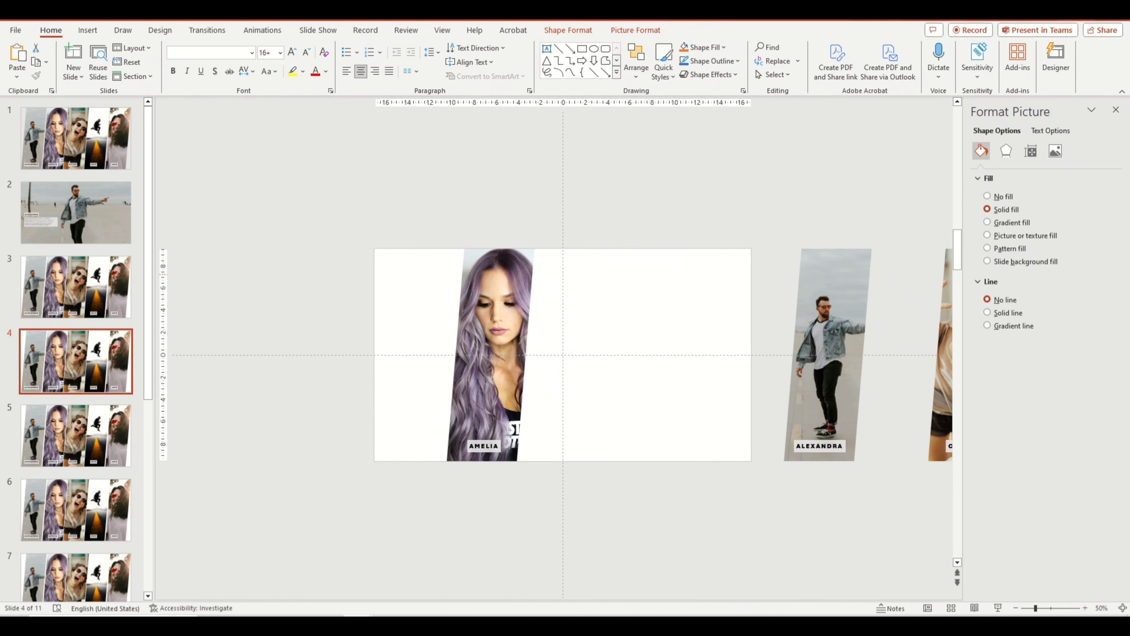
{"action": "scroll", "coordinate": [563, 355], "scroll_direction": "down", "scroll_amount": 3}
{"action": "left_click", "coordinate": [522, 352]}
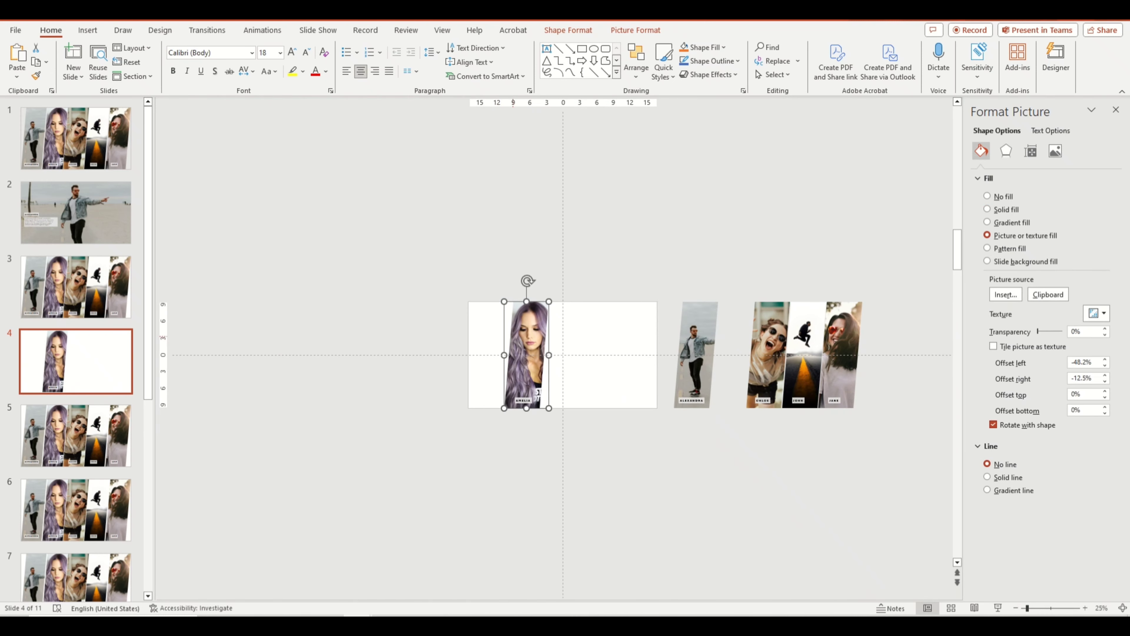
{"action": "scroll", "coordinate": [523, 352], "scroll_direction": "up", "scroll_amount": 1}
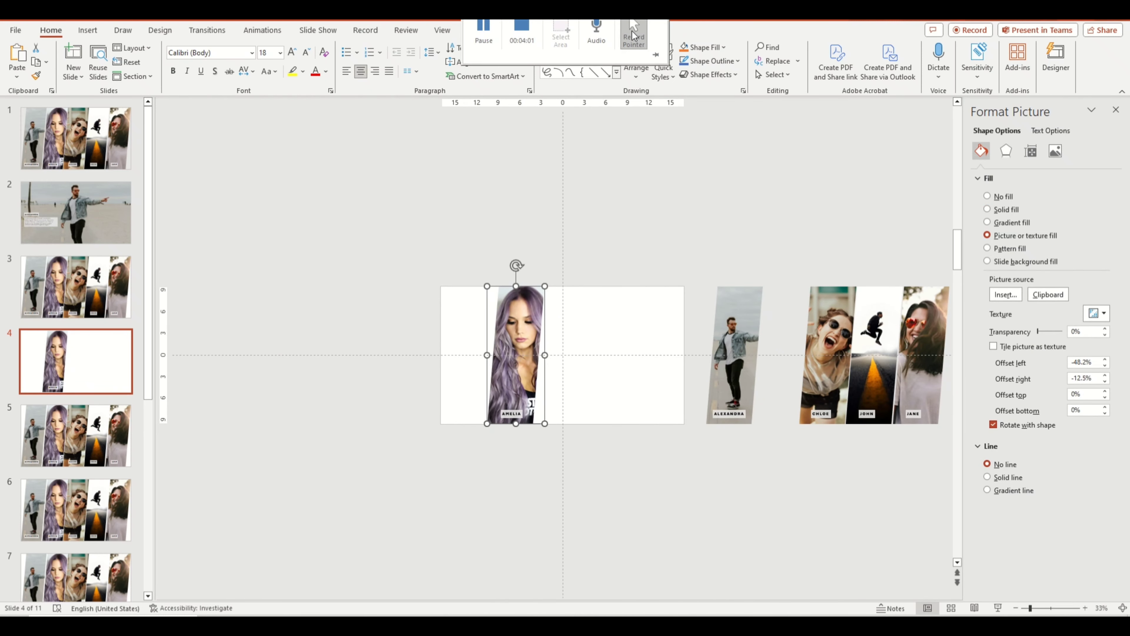
Stretch Amelia's photo to span the full slide width
{"action": "left_click", "coordinate": [568, 30]}
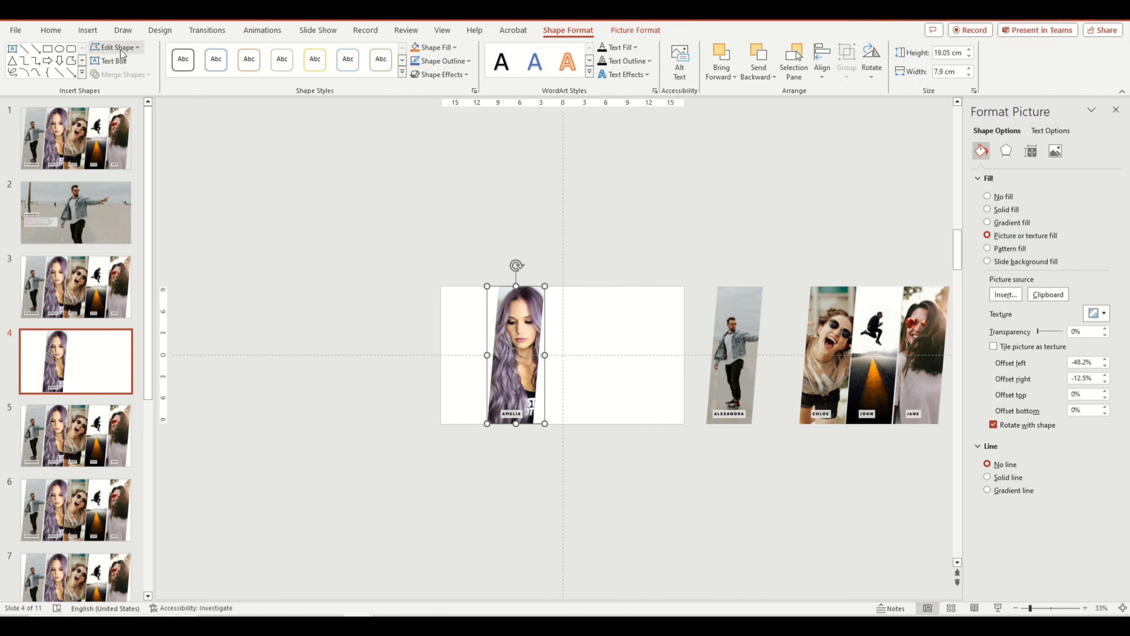
{"action": "left_click", "coordinate": [115, 47]}
{"action": "left_click", "coordinate": [512, 316]}
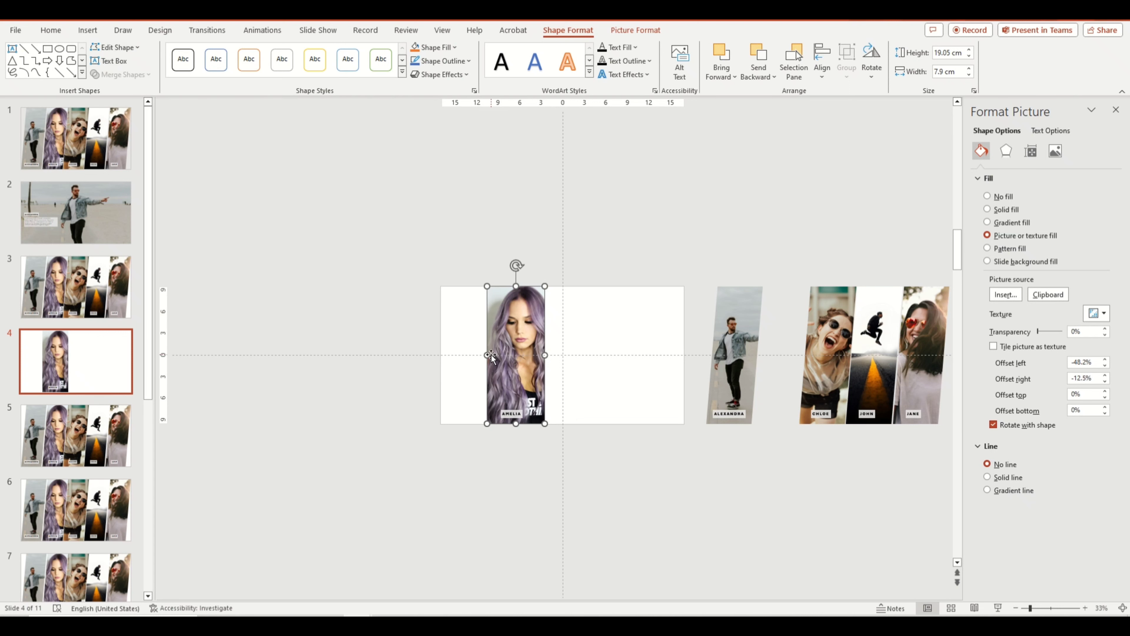
{"action": "left_click_drag", "start_coordinate": [453, 355], "coordinate": [441, 355]}
{"action": "left_click_drag", "start_coordinate": [544, 355], "coordinate": [676, 357]}
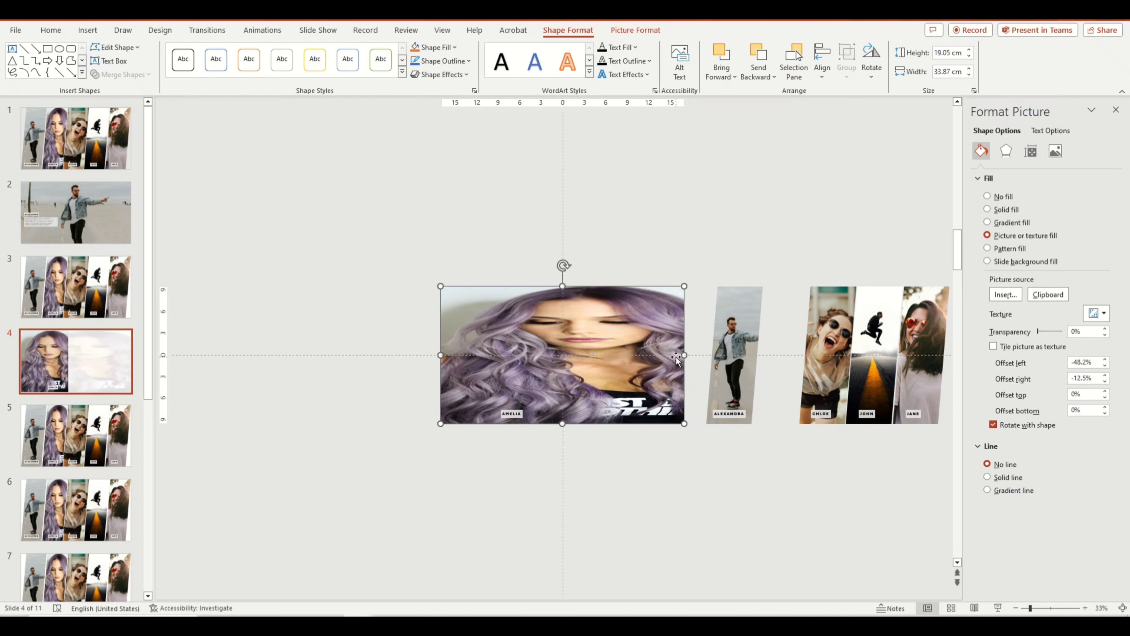
{"action": "scroll", "coordinate": [693, 202], "scroll_direction": "up", "scroll_amount": 4, "text": "ctrl"}
Crop Amelia's photo to Fill and move the image down so her face shows
{"action": "left_click", "coordinate": [632, 30]}
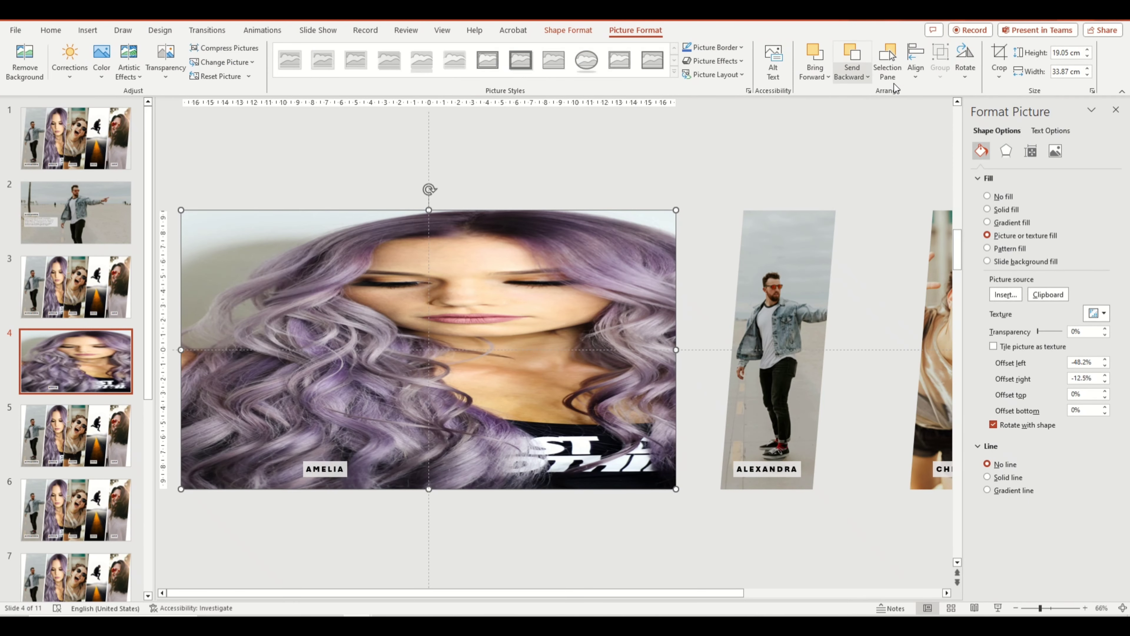
{"action": "left_click", "coordinate": [999, 76]}
{"action": "left_click", "coordinate": [1008, 147]}
{"action": "scroll", "coordinate": [544, 253], "scroll_direction": "down", "scroll_amount": 2, "text": "ctrl"}
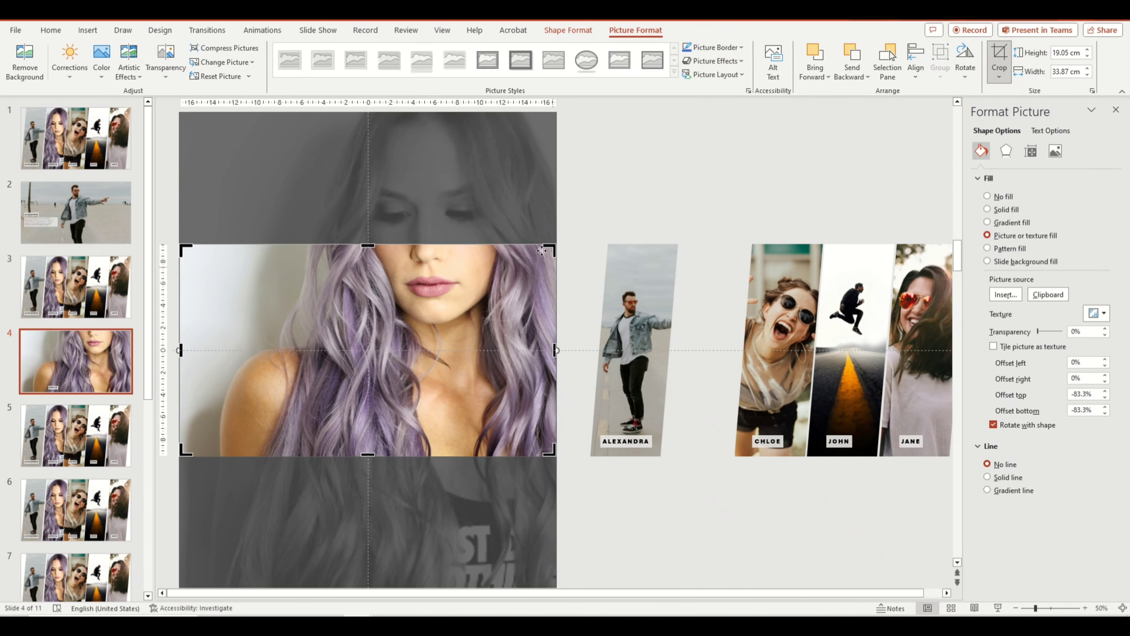
{"action": "mouse_move", "coordinate": [477, 161]}
{"action": "left_mouse_down"}
{"action": "mouse_move", "coordinate": [478, 283]}
{"action": "mouse_move", "coordinate": [487, 230]}
{"action": "left_mouse_up"}
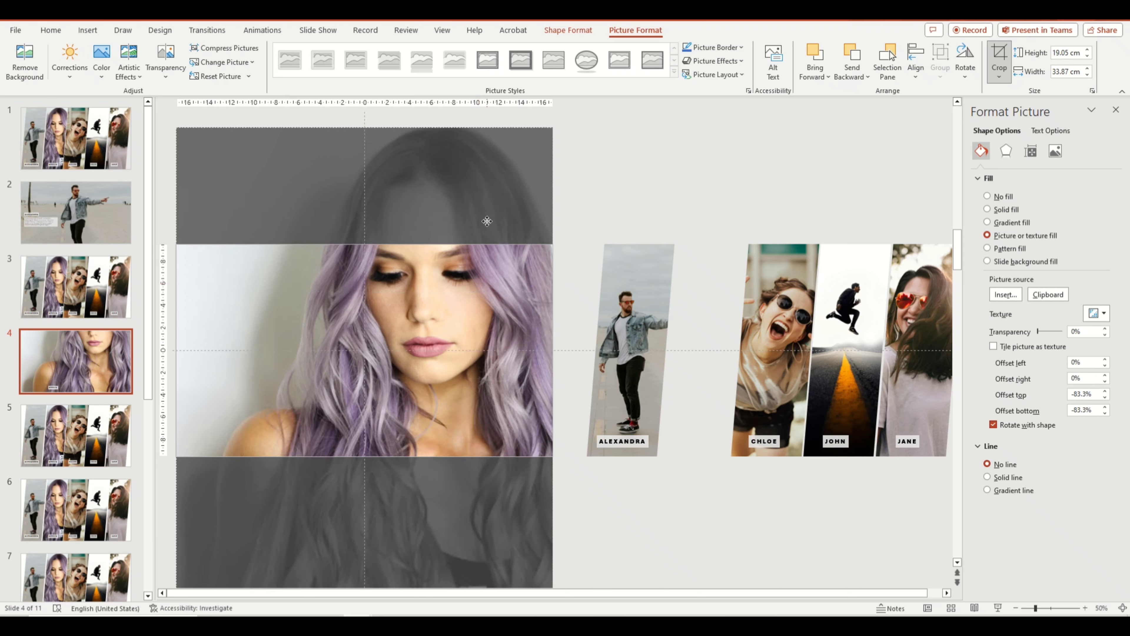
{"action": "left_click", "coordinate": [1000, 62]}
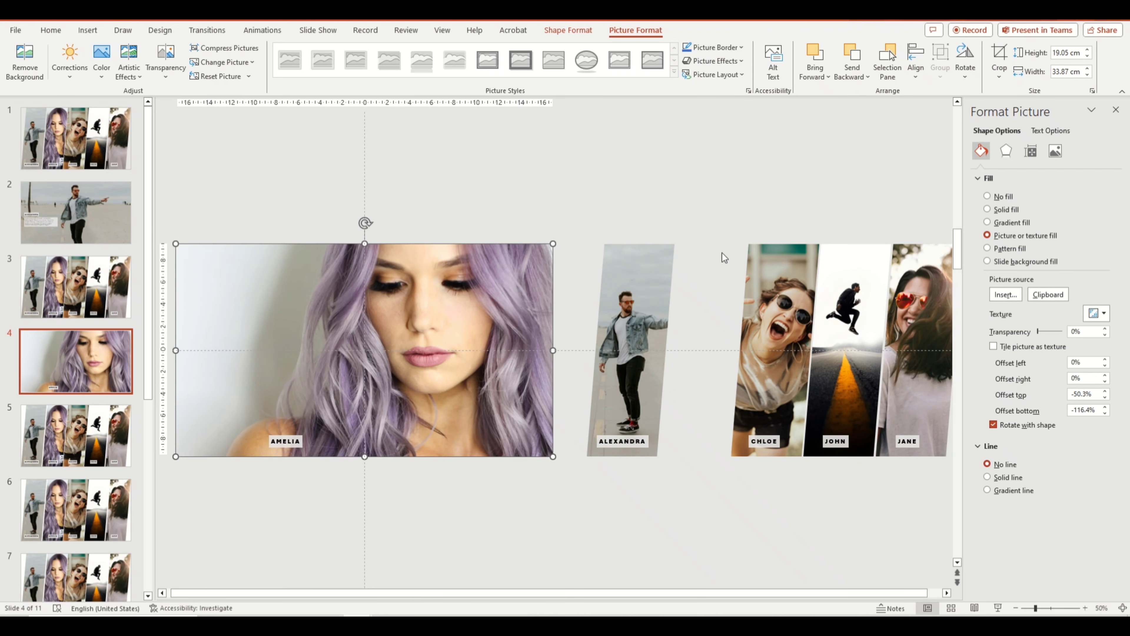
Place the AMELIA label and description at the left and fit the whole photo in its frame
{"action": "key", "text": "Escape"}
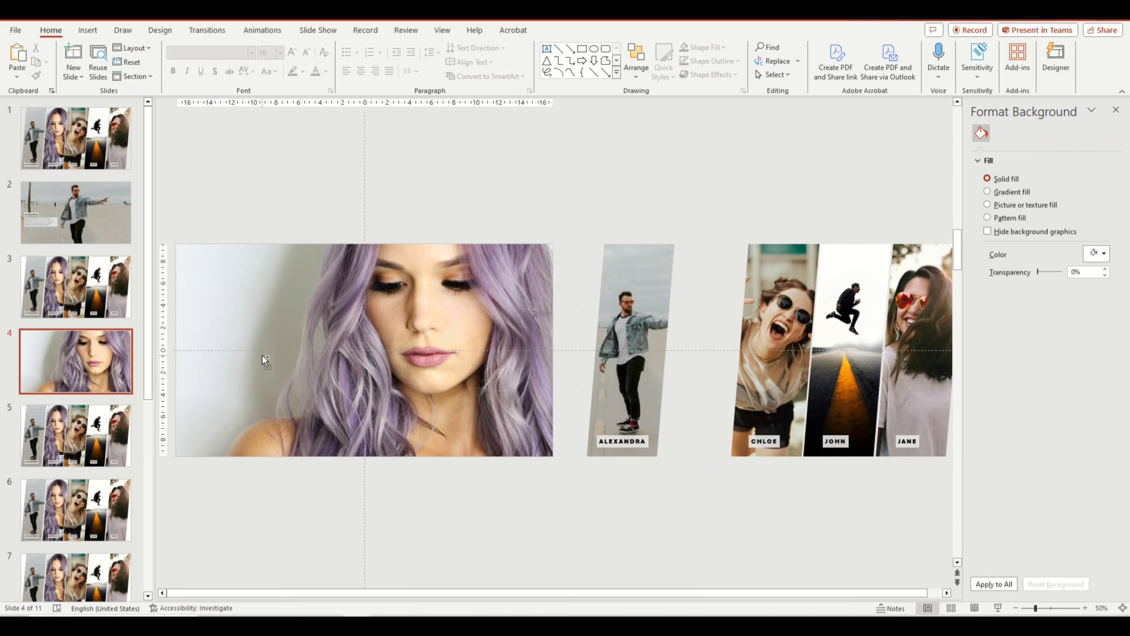
{"action": "left_click_drag", "start_coordinate": [266, 360], "coordinate": [266, 359]}
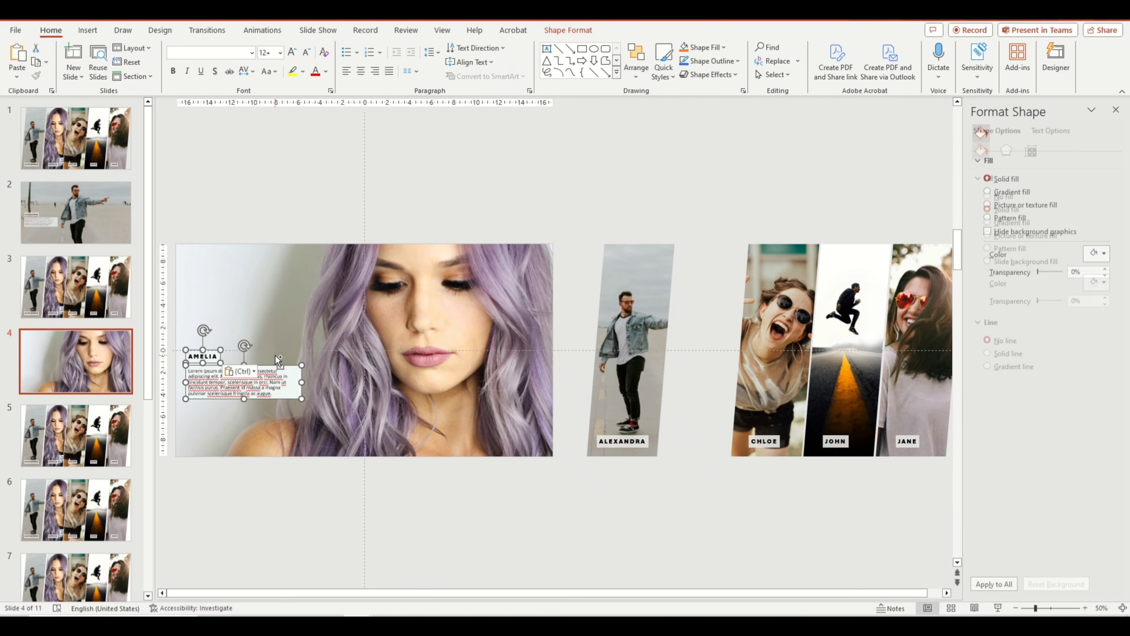
{"action": "left_click", "coordinate": [376, 317]}
{"action": "left_click", "coordinate": [999, 77]}
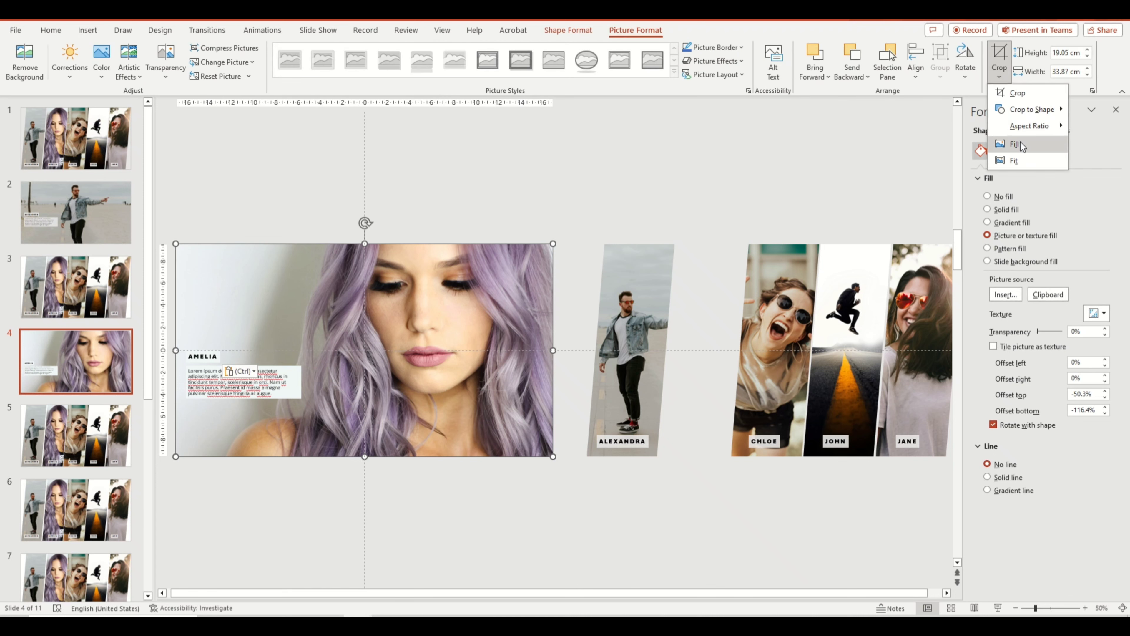
{"action": "left_click", "coordinate": [1007, 161]}
{"action": "left_click", "coordinate": [576, 228]}
Set the slide background to the light blue sampled from Amelia's photo with the eyedropper
{"action": "left_click", "coordinate": [529, 280]}
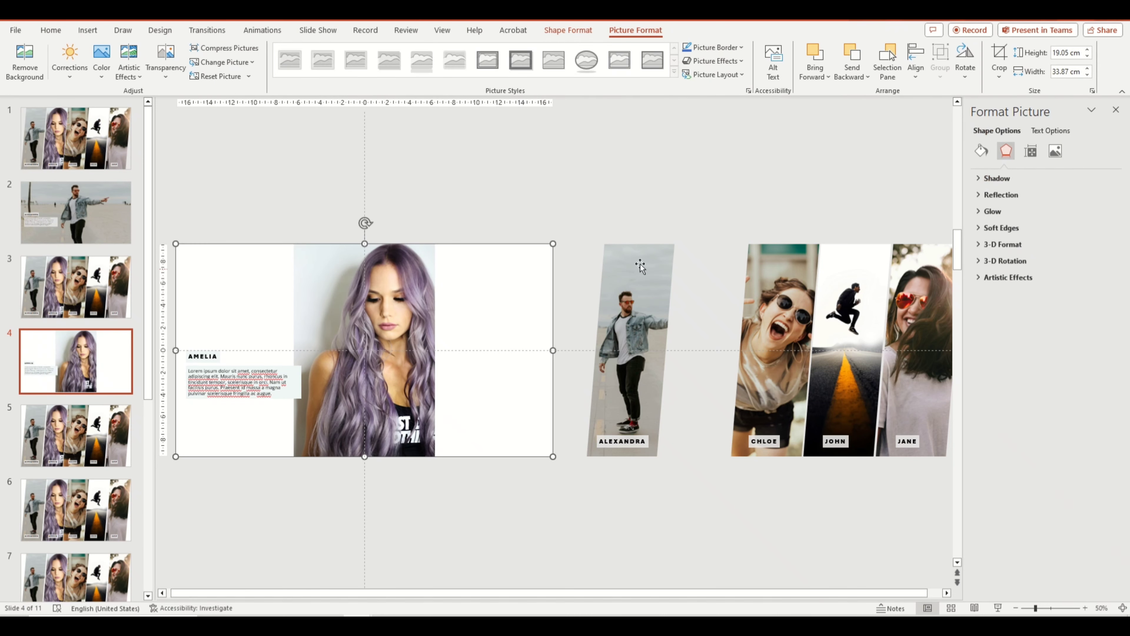
{"action": "left_click", "coordinate": [982, 150]}
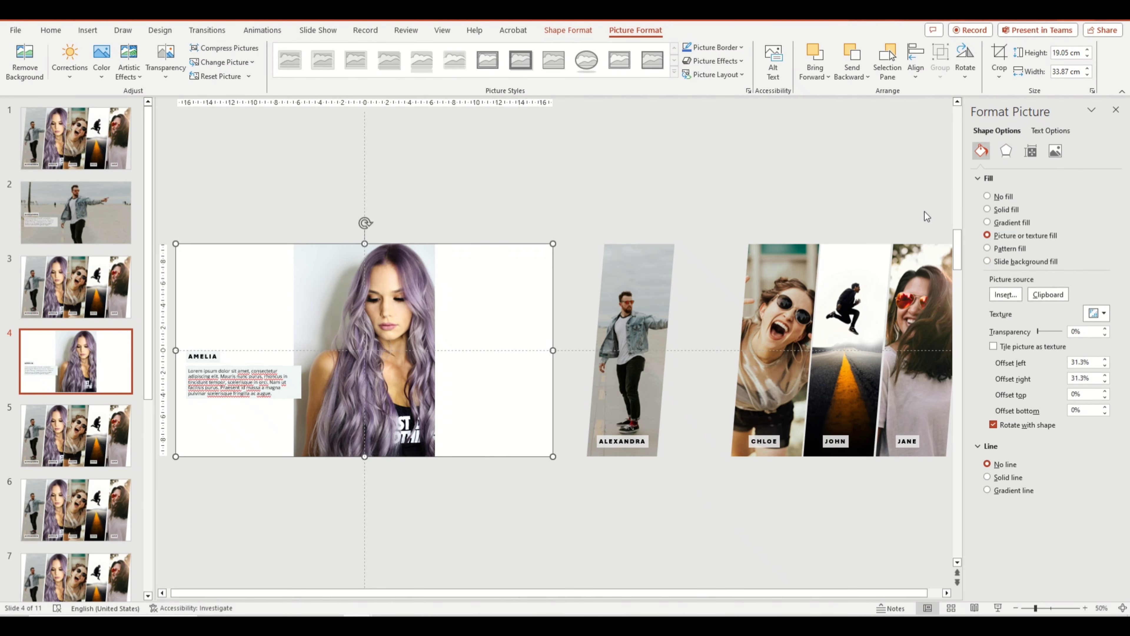
{"action": "left_click", "coordinate": [734, 178]}
{"action": "left_click", "coordinate": [406, 268]}
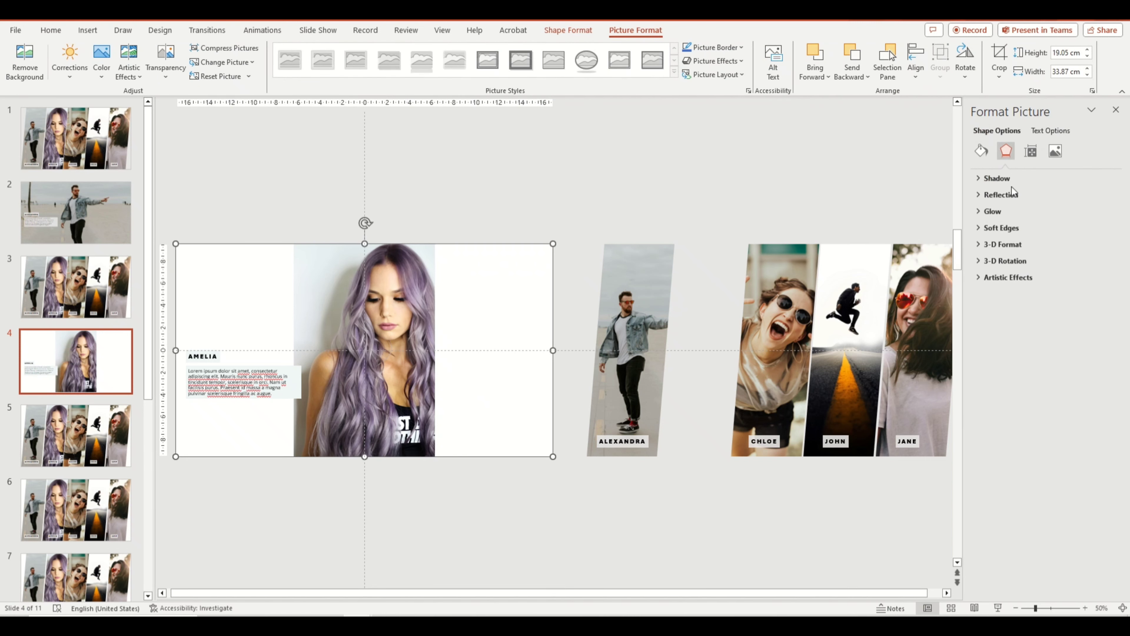
{"action": "left_click", "coordinate": [981, 150]}
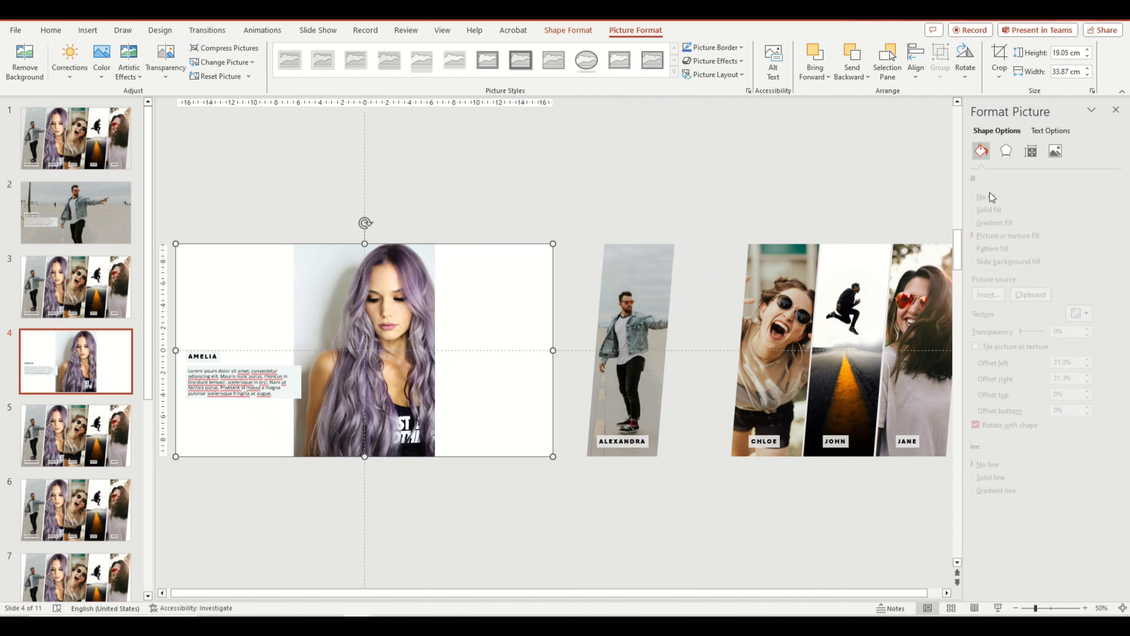
{"action": "left_click", "coordinate": [886, 200]}
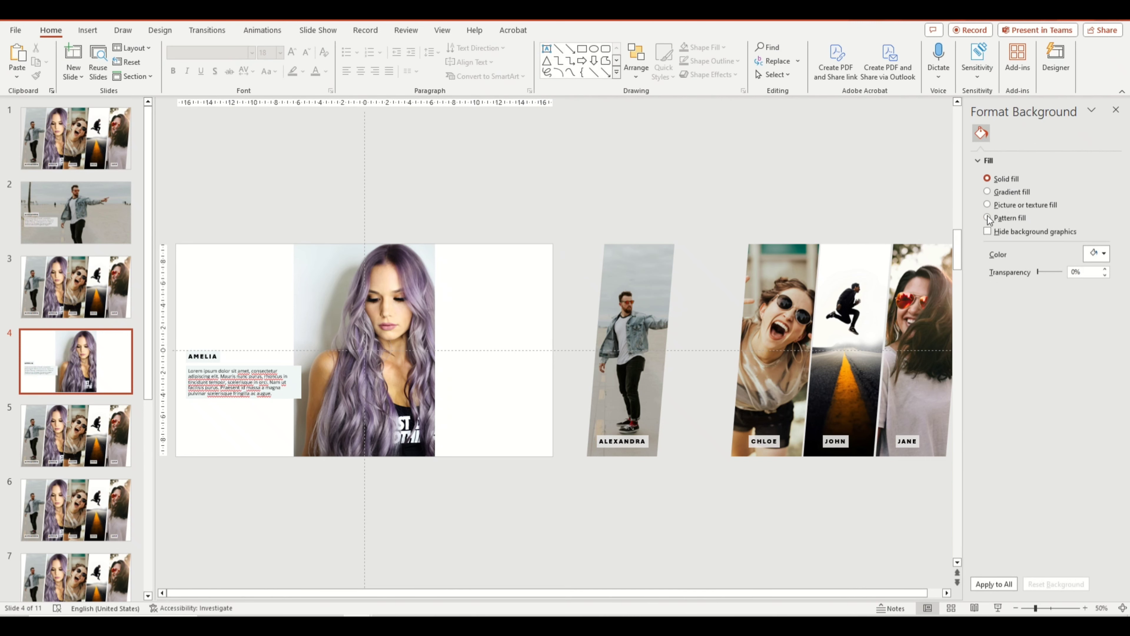
{"action": "left_click", "coordinate": [1100, 247]}
{"action": "left_click", "coordinate": [1033, 414]}
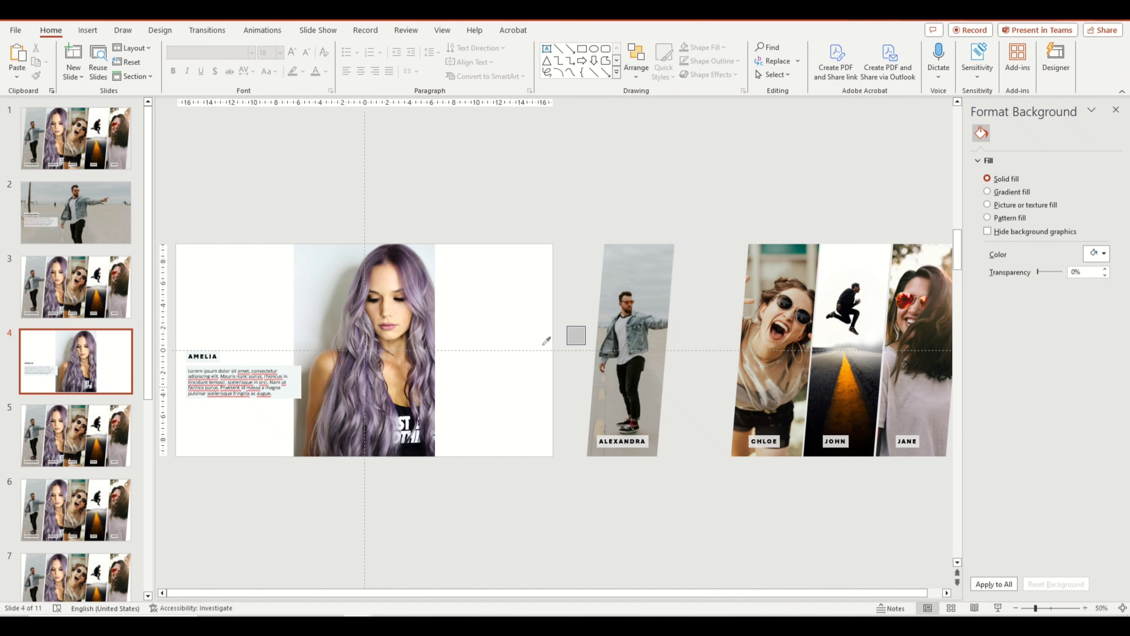
{"action": "left_click", "coordinate": [309, 258]}
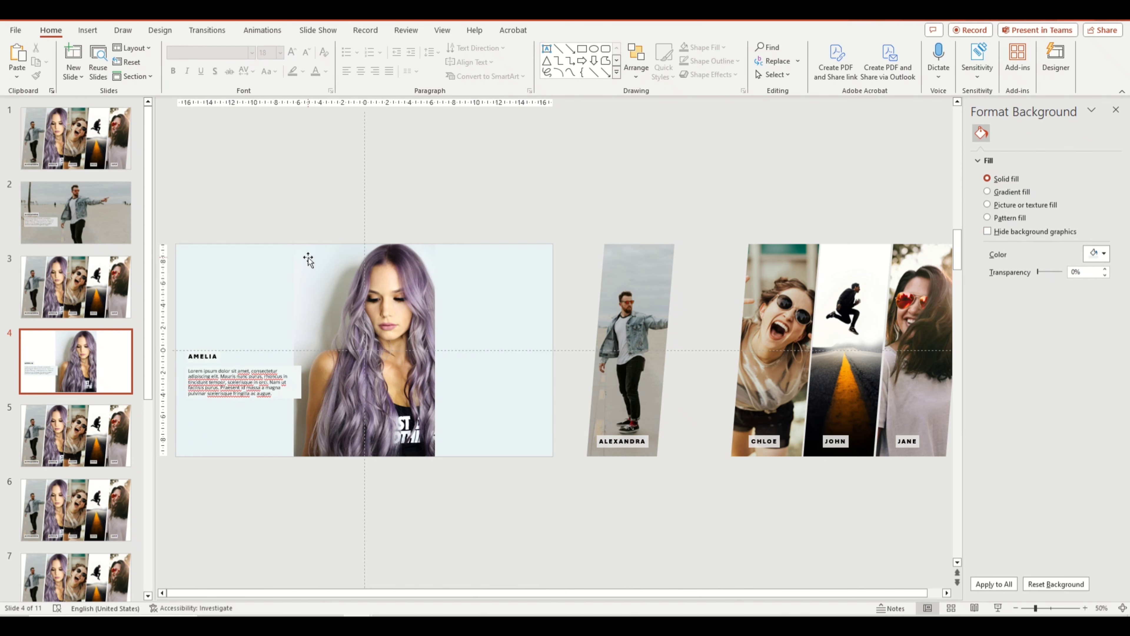
Recrop Amelia's photo, shifting the image right within its frame
{"action": "left_click", "coordinate": [275, 380]}
{"action": "scroll", "coordinate": [253, 364], "scroll_direction": "up", "scroll_amount": 3}
{"action": "left_click", "coordinate": [403, 310]}
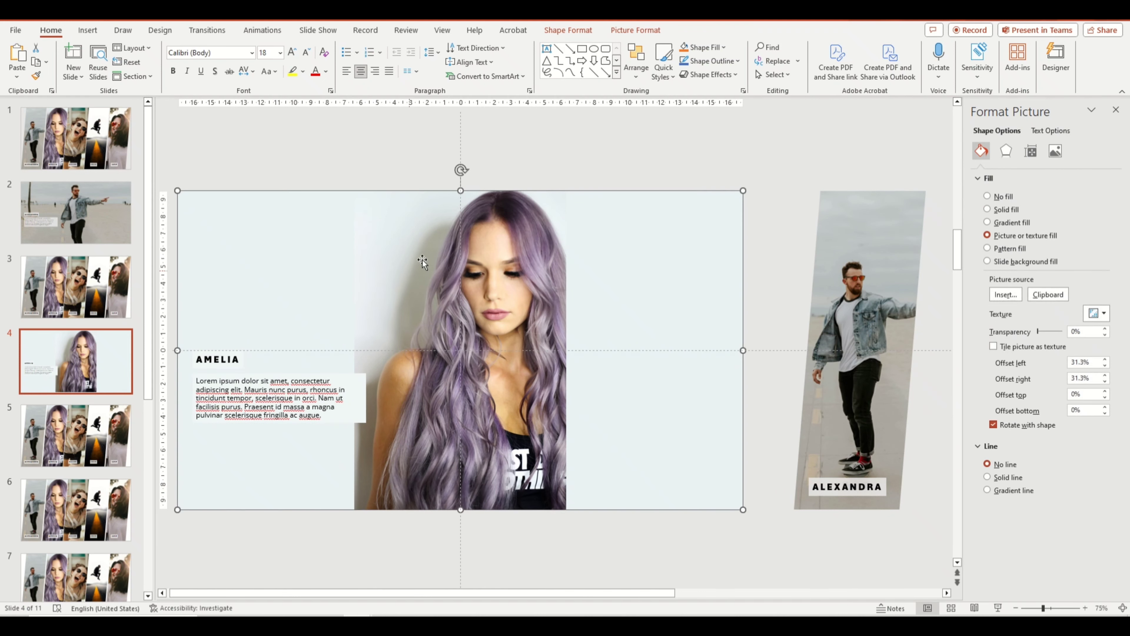
{"action": "left_click", "coordinate": [656, 30]}
{"action": "left_click", "coordinate": [997, 58]}
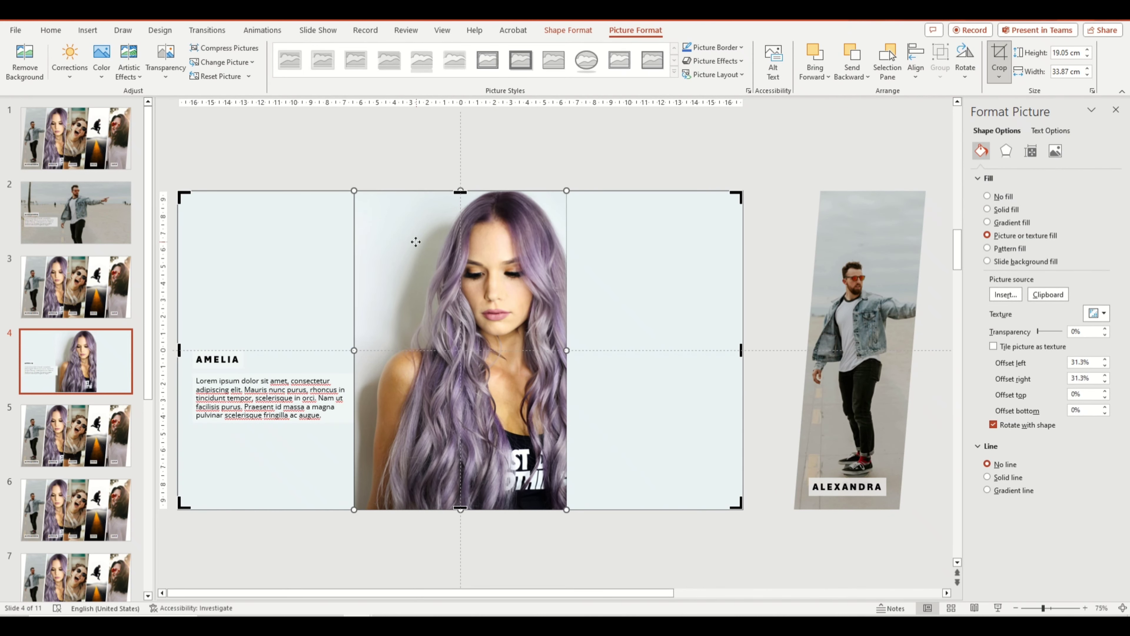
{"action": "left_click_drag", "start_coordinate": [458, 246], "coordinate": [485, 245]}
{"action": "left_click", "coordinate": [443, 150]}
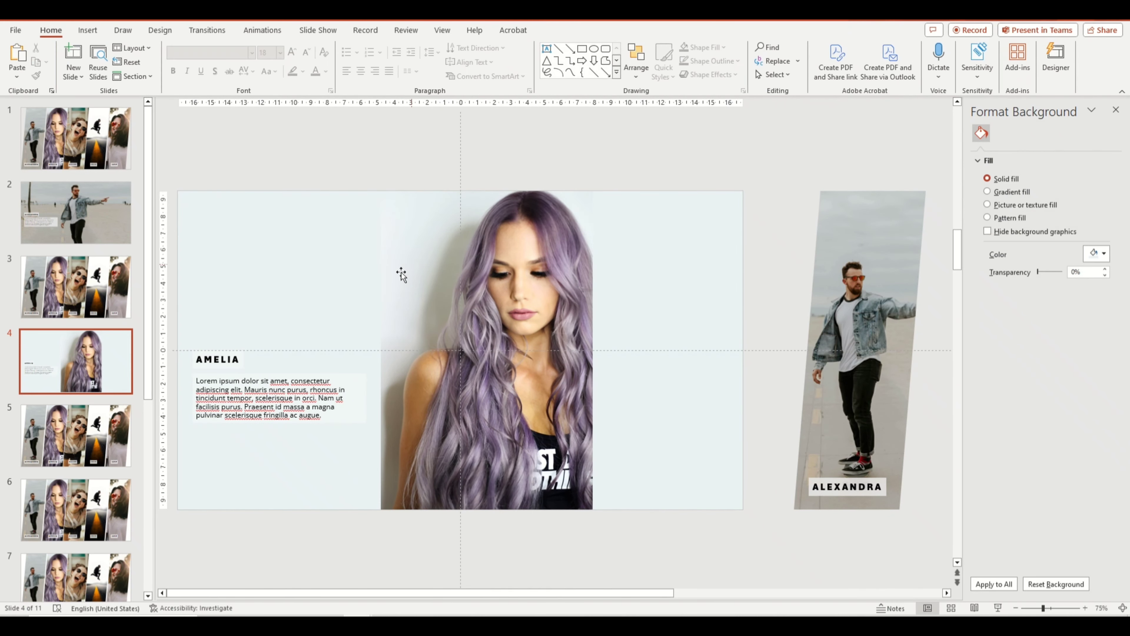
{"action": "scroll", "coordinate": [307, 343], "scroll_direction": "down", "scroll_amount": 1, "text": "ctrl"}
{"action": "scroll", "coordinate": [312, 338], "scroll_direction": "down", "scroll_amount": 2, "text": "ctrl"}
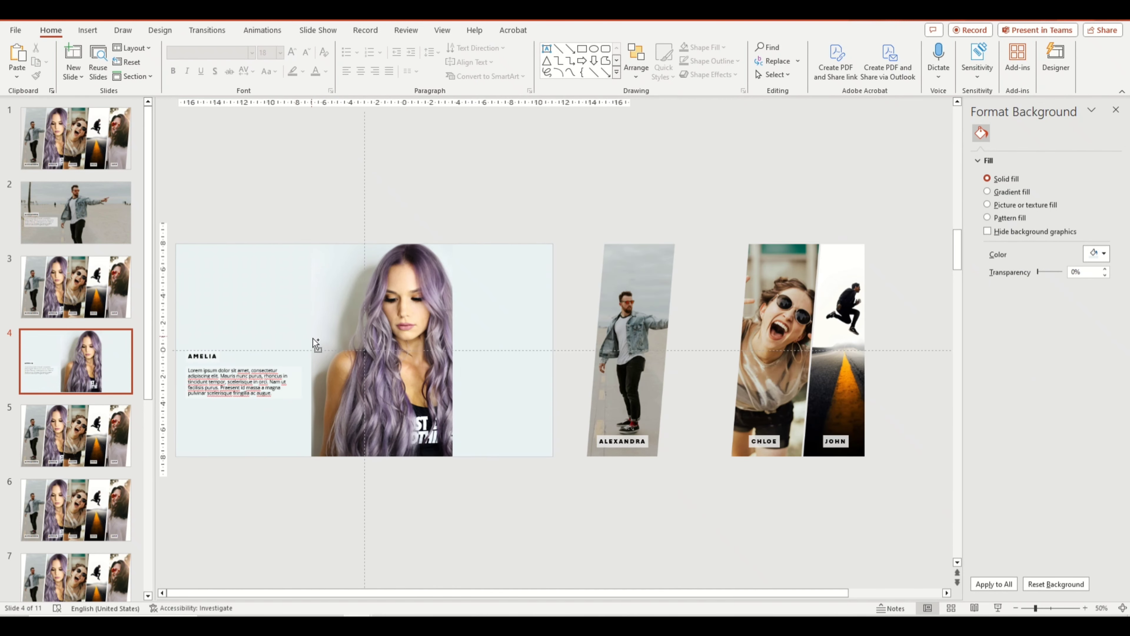
{"action": "scroll", "coordinate": [313, 340], "scroll_direction": "down", "scroll_amount": 2, "text": "ctrl"}
On slide 6, move the ALEXANDRA and AMELIA strips off-slide left and the JOHN and JANE strips off-slide right
{"action": "left_click", "coordinate": [68, 435]}
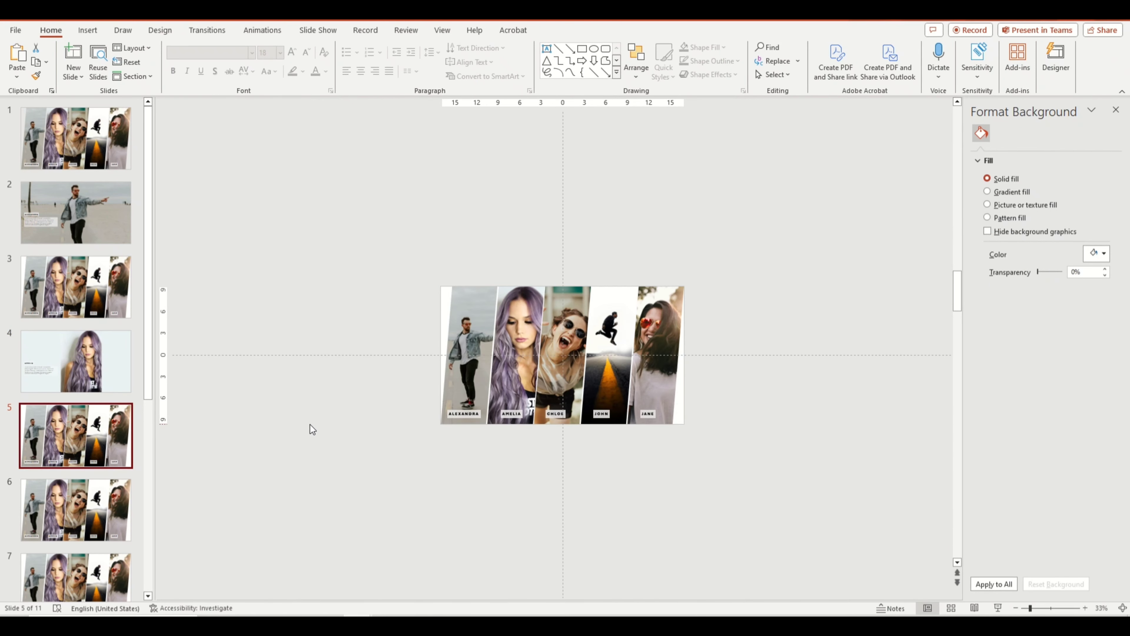
{"action": "left_click", "coordinate": [62, 528]}
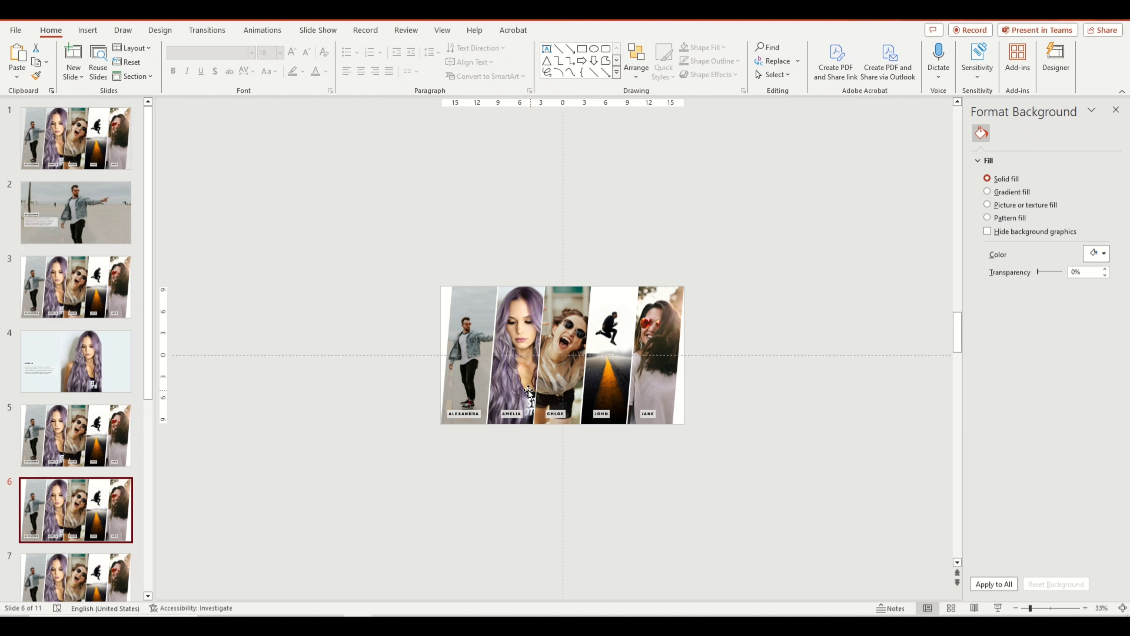
{"action": "scroll", "coordinate": [512, 404], "scroll_direction": "up", "scroll_amount": 2, "text": "ctrl"}
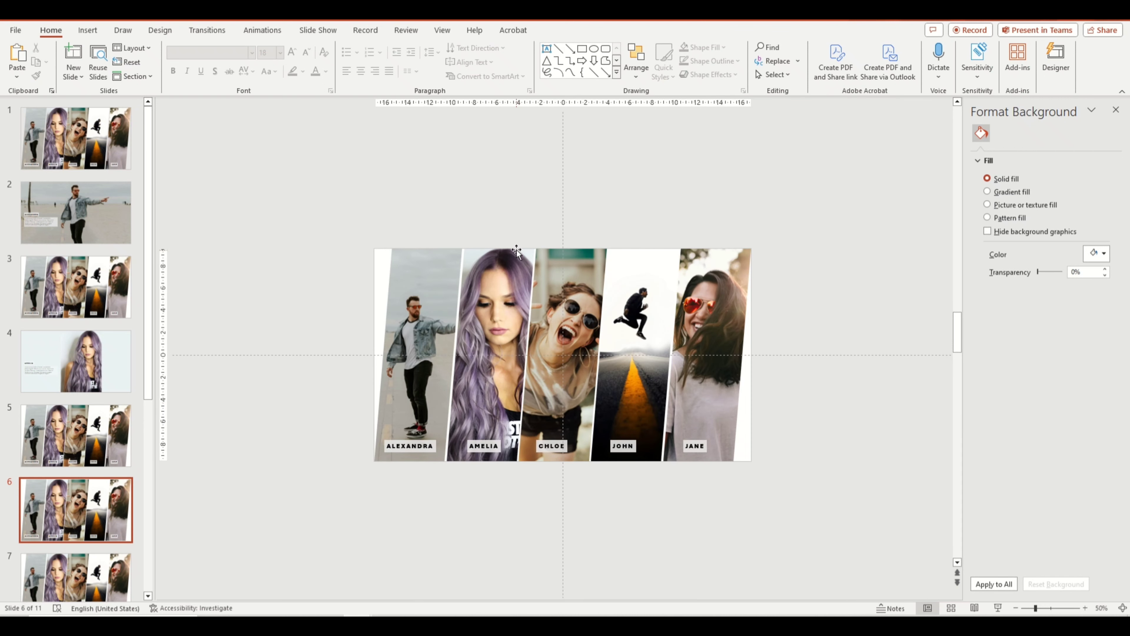
{"action": "left_click_drag", "start_coordinate": [303, 189], "coordinate": [536, 542]}
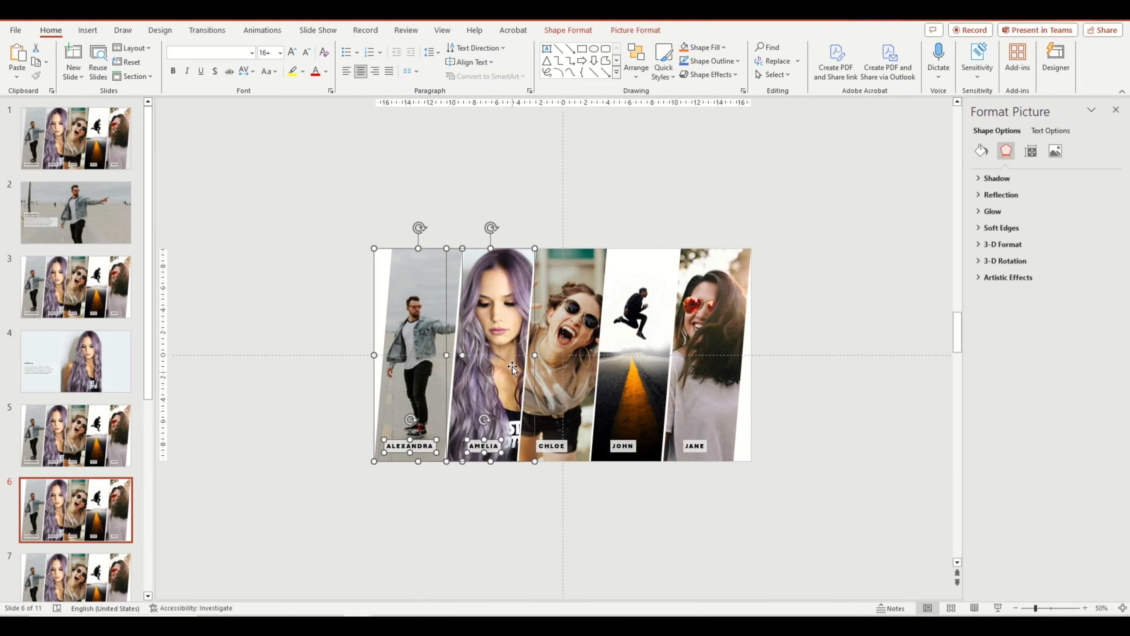
{"action": "left_click_drag", "start_coordinate": [510, 298], "coordinate": [307, 299]}
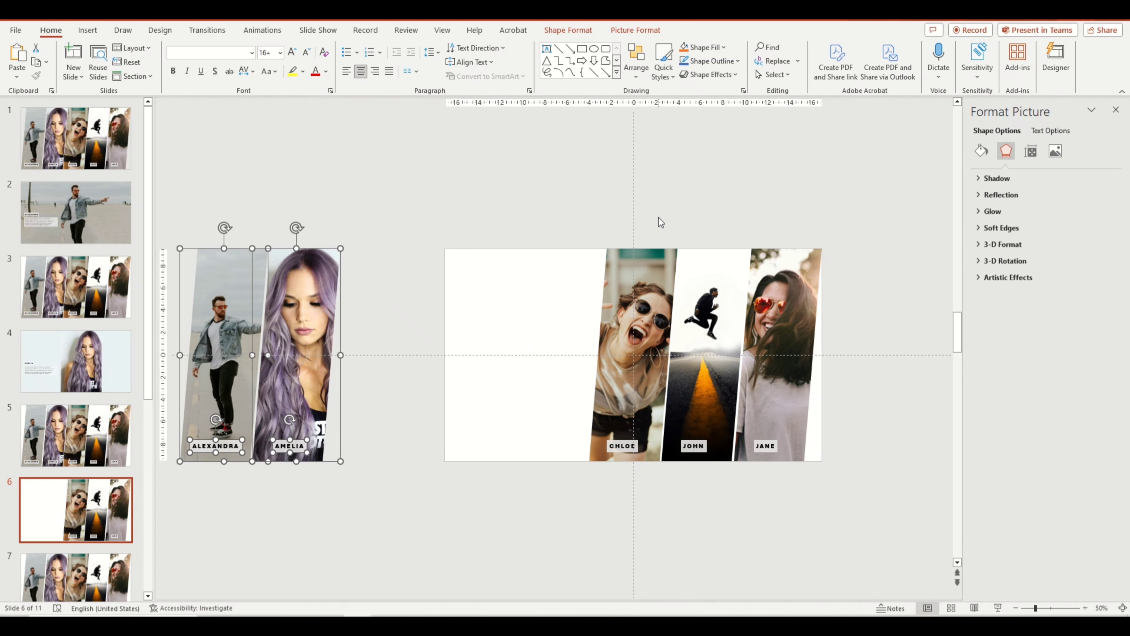
{"action": "left_click_drag", "start_coordinate": [656, 219], "coordinate": [895, 598]}
{"action": "left_click_drag", "start_coordinate": [693, 363], "coordinate": [916, 363]}
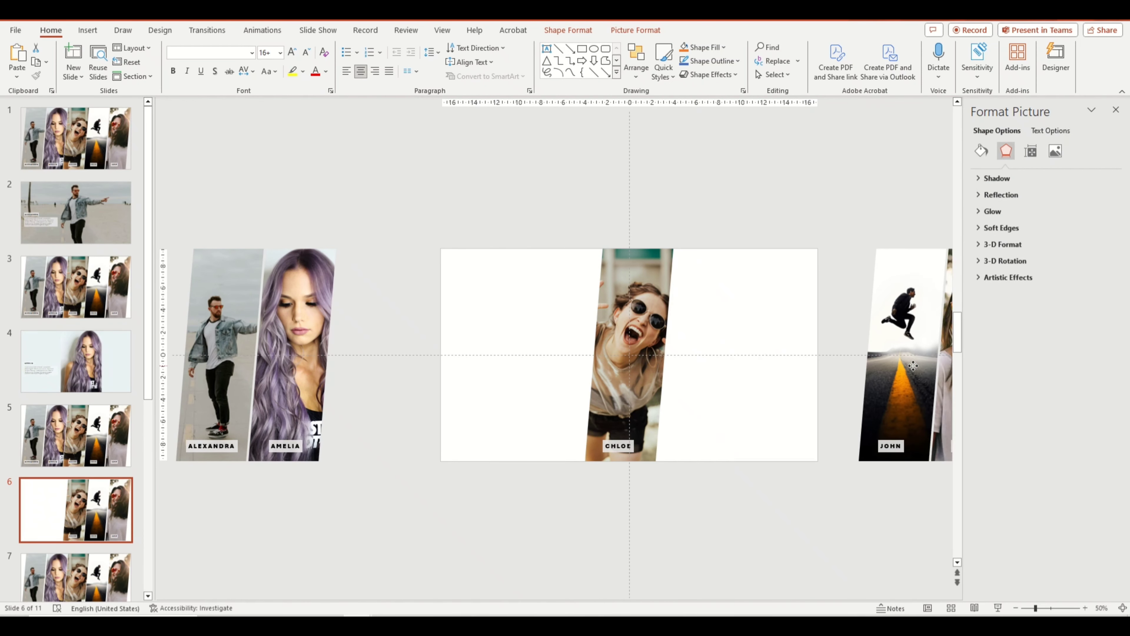
Change the CHLOE strip to a plain rectangle and stretch it to both slide edges (33.87 cm)
{"action": "left_click", "coordinate": [634, 354]}
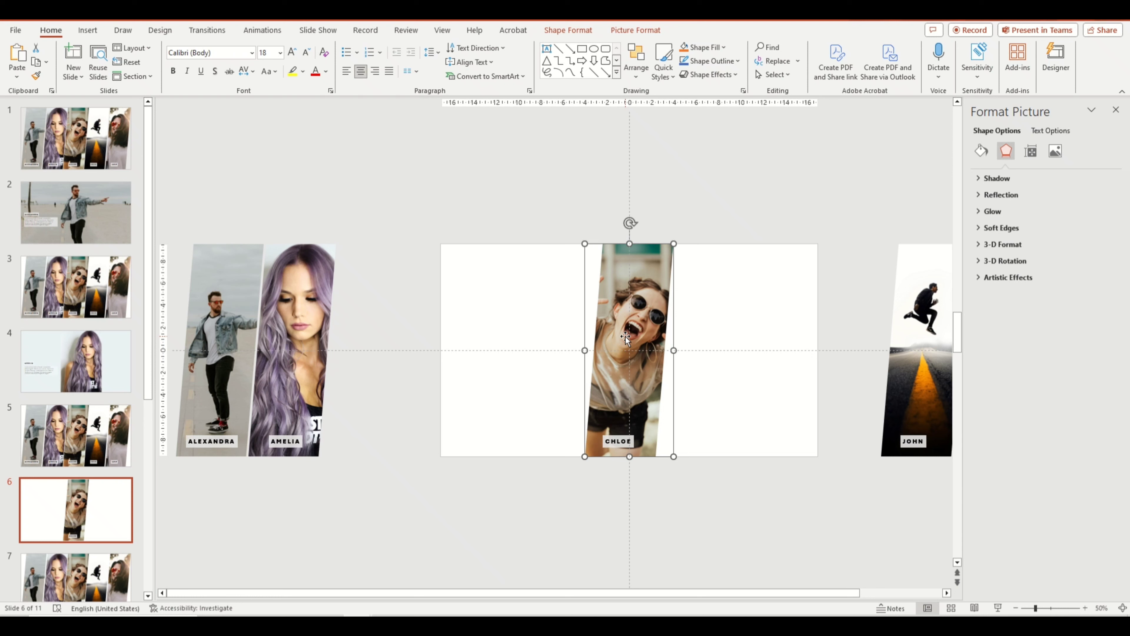
{"action": "left_click", "coordinate": [636, 32]}
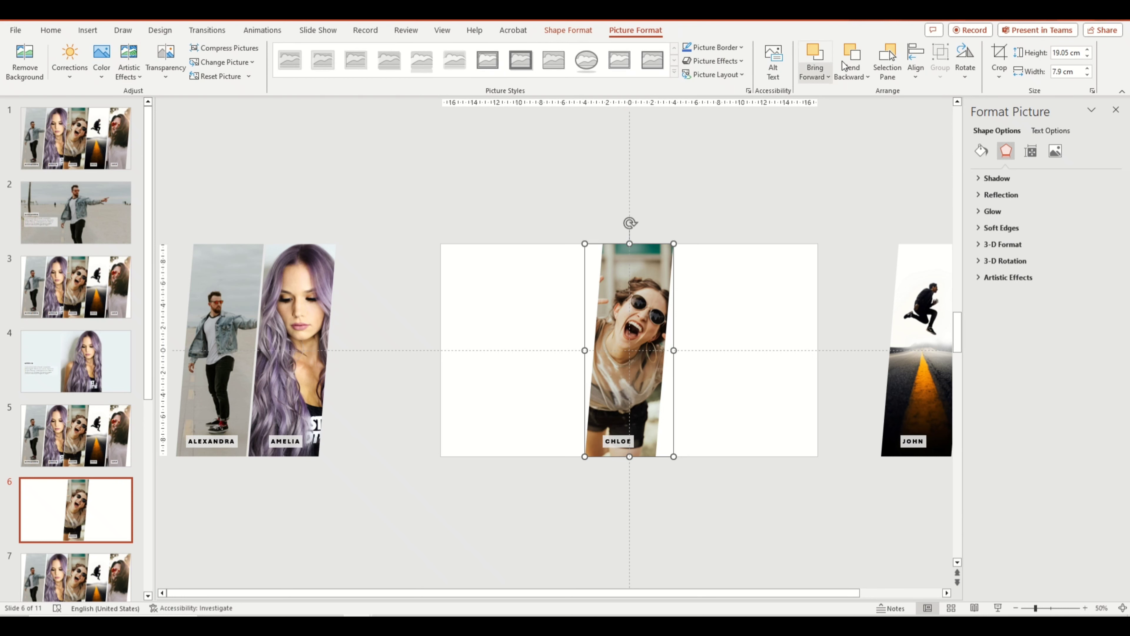
{"action": "left_click", "coordinate": [568, 30]}
{"action": "left_click", "coordinate": [115, 48]}
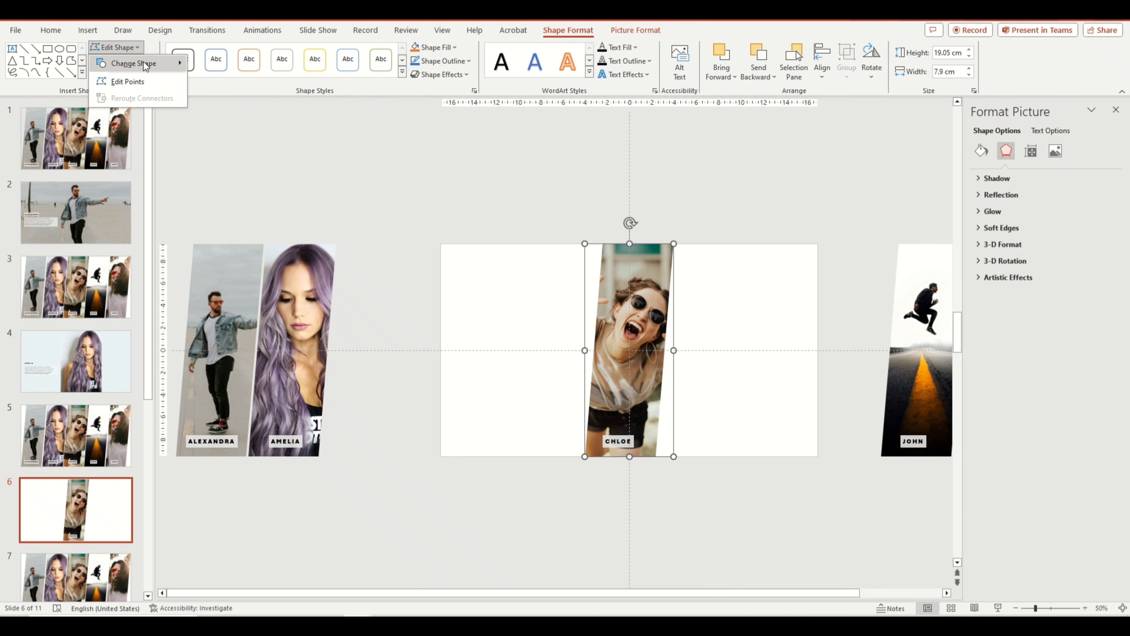
{"action": "left_click", "coordinate": [194, 79]}
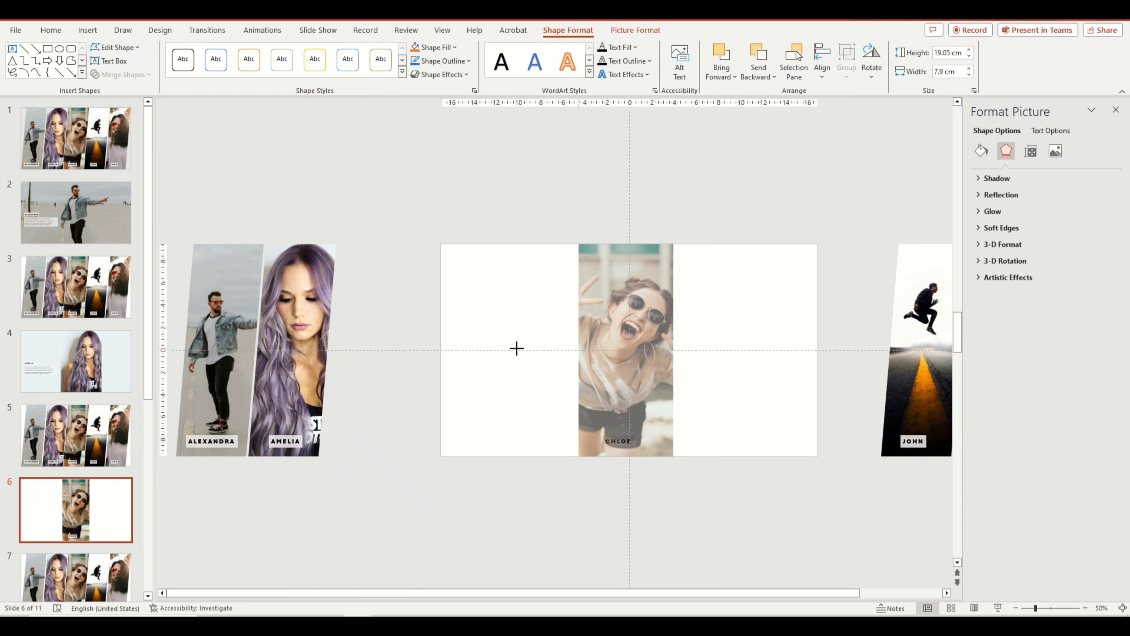
{"action": "left_click_drag", "start_coordinate": [570, 350], "coordinate": [441, 350]}
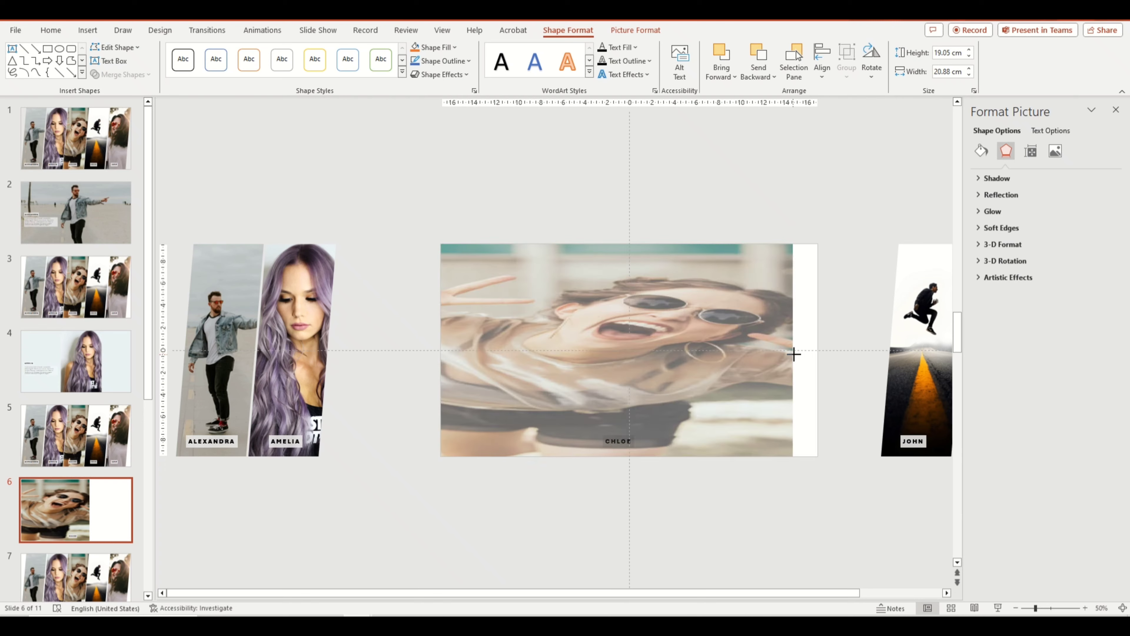
{"action": "left_click_drag", "start_coordinate": [672, 351], "coordinate": [818, 351]}
Crop the CHLOE photo with Fill and shift it down inside its frame
{"action": "left_click", "coordinate": [626, 31]}
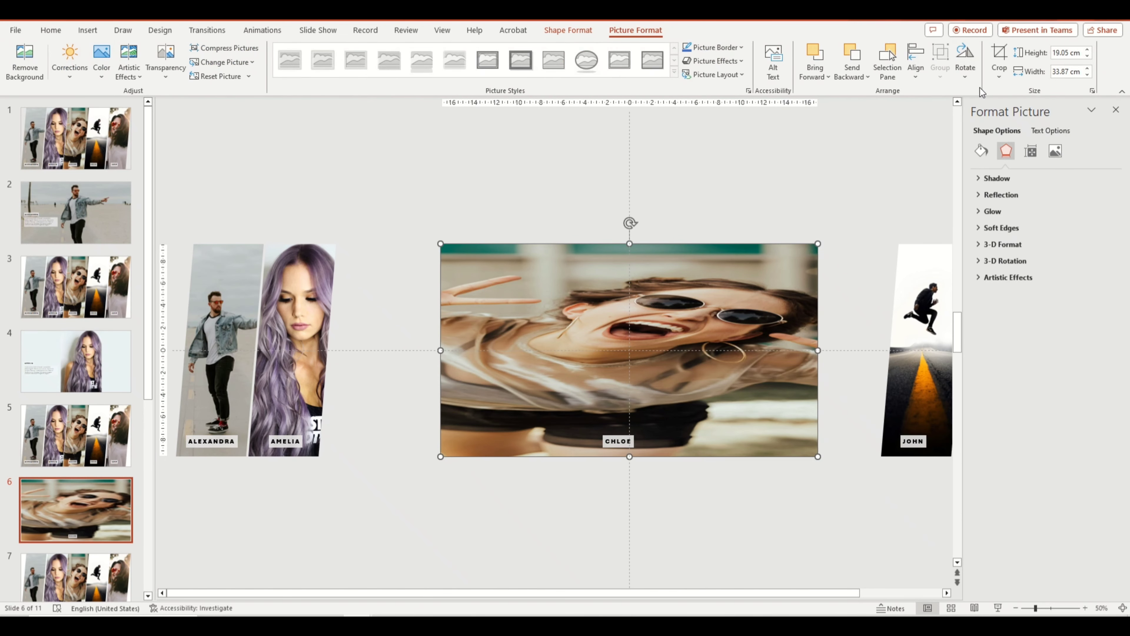
{"action": "left_click", "coordinate": [999, 77]}
{"action": "left_click", "coordinate": [1021, 145]}
{"action": "left_click_drag", "start_coordinate": [746, 174], "coordinate": [745, 211]}
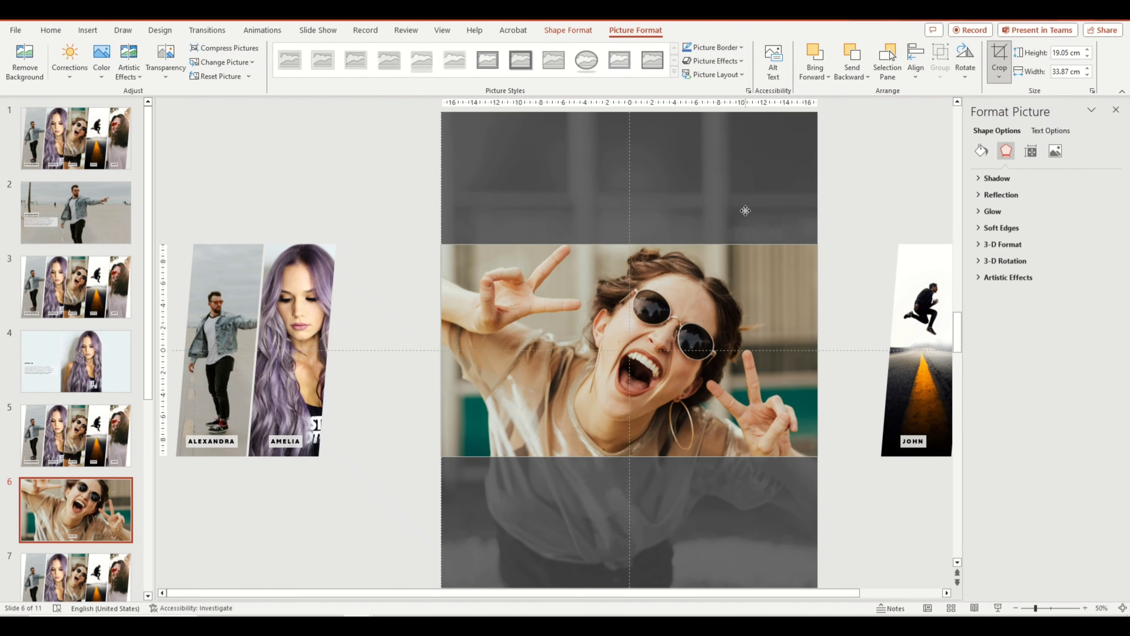
{"action": "left_click", "coordinate": [999, 62]}
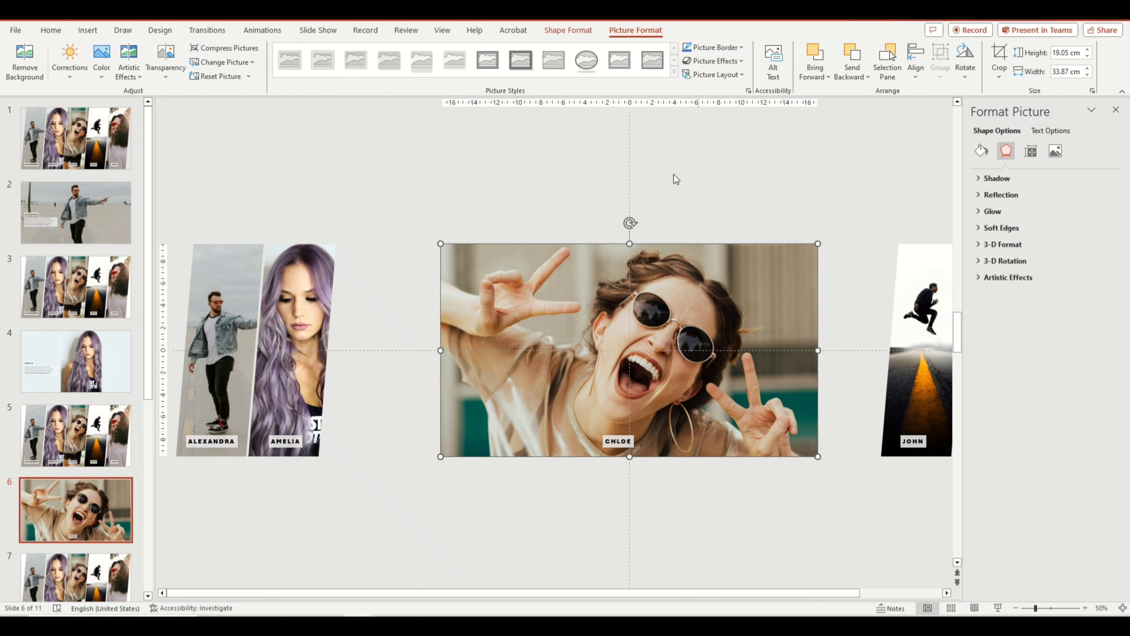
Paste the CHLOE name label and lorem ipsum description onto slide 6
{"action": "left_click", "coordinate": [674, 174]}
{"action": "left_click_drag", "start_coordinate": [729, 552], "coordinate": [563, 428]}
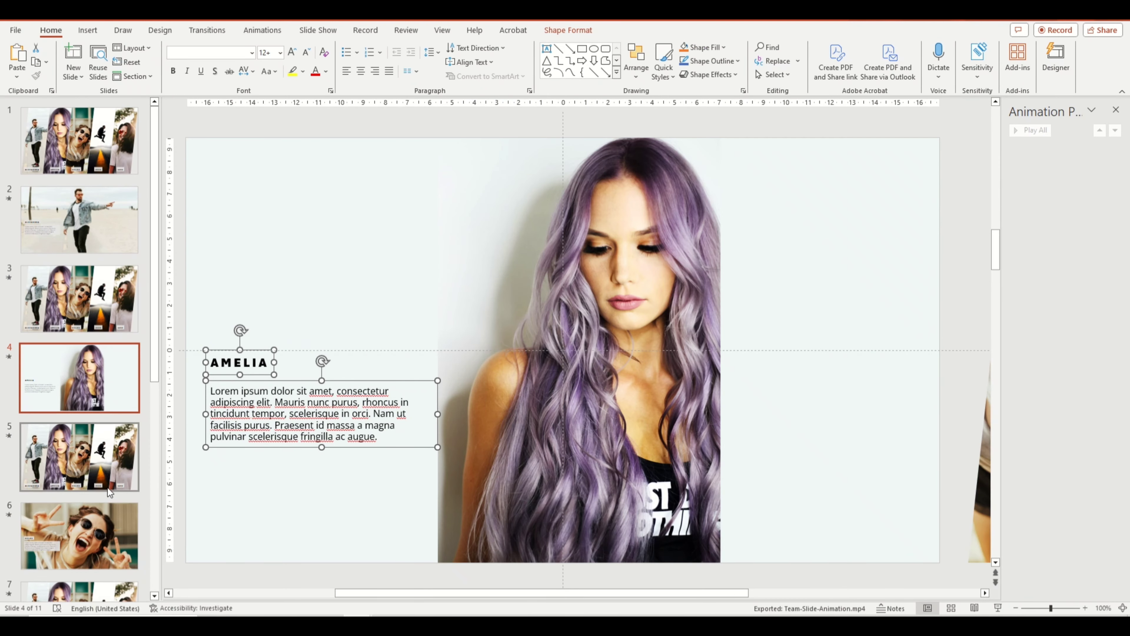
{"action": "left_click", "coordinate": [107, 519]}
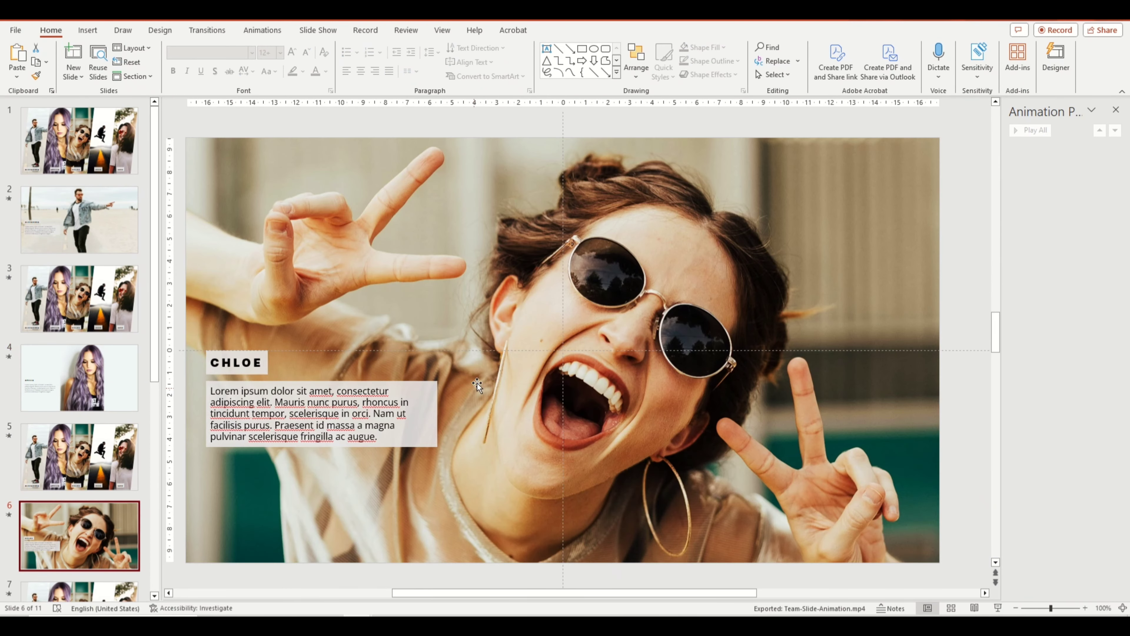
{"action": "key", "text": "ctrl+a"}
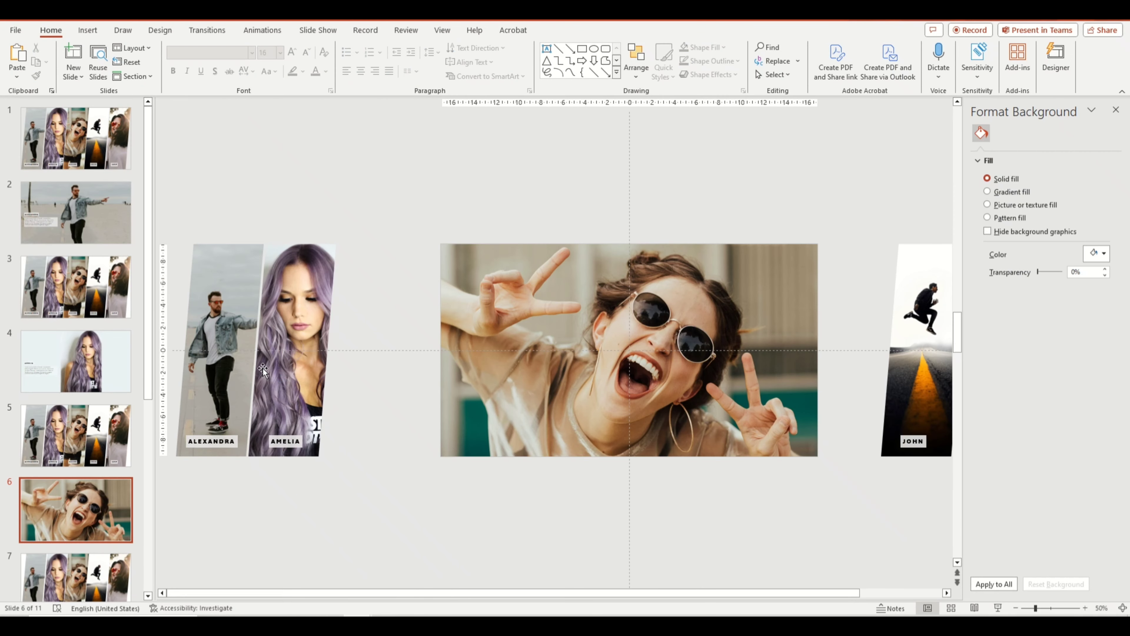
{"action": "key", "text": "ctrl+v"}
{"action": "left_click", "coordinate": [454, 498]}
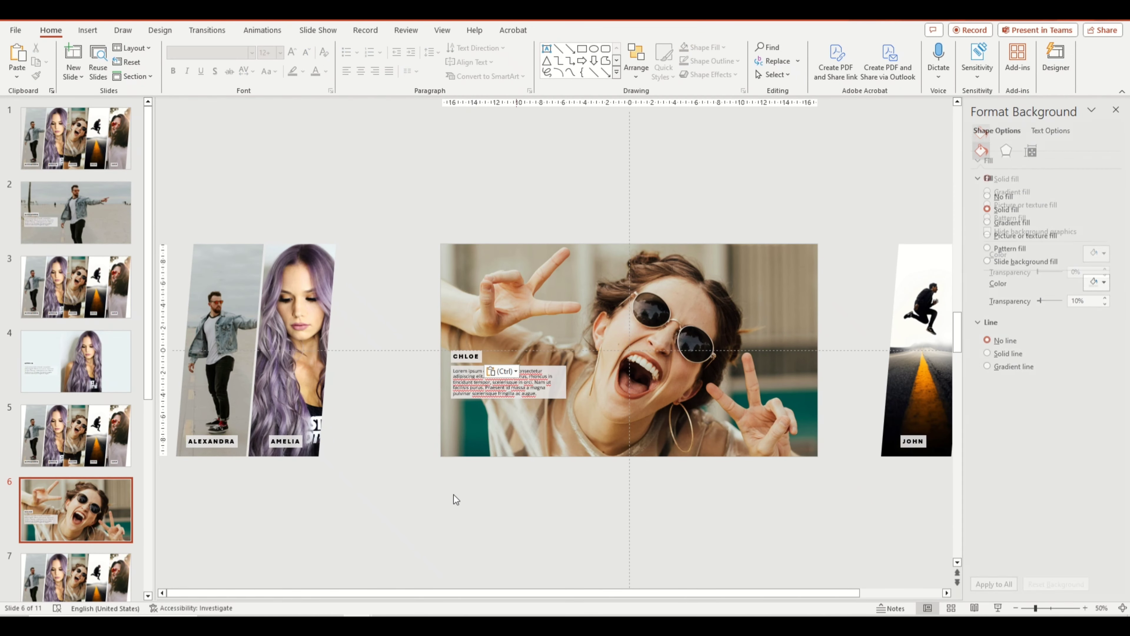
{"action": "scroll", "coordinate": [90, 317], "scroll_direction": "down", "scroll_amount": 3}
On slide 8, move the Alexandra, Amelia, Chloe and Jane strips off the slide to the left
{"action": "left_click", "coordinate": [92, 414]}
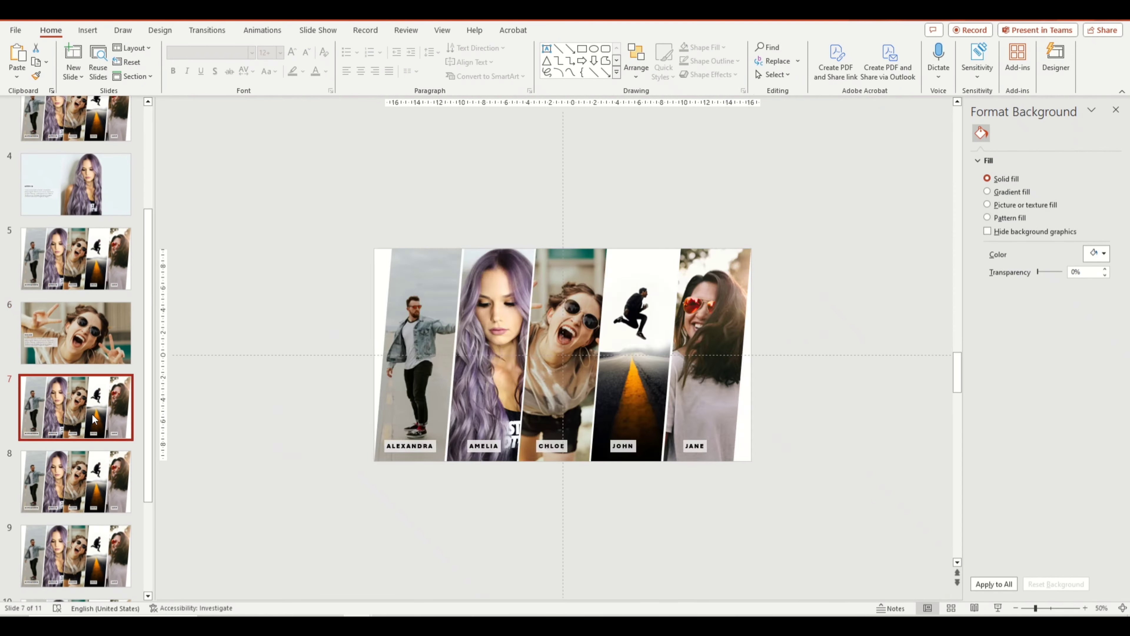
{"action": "left_click", "coordinate": [94, 483]}
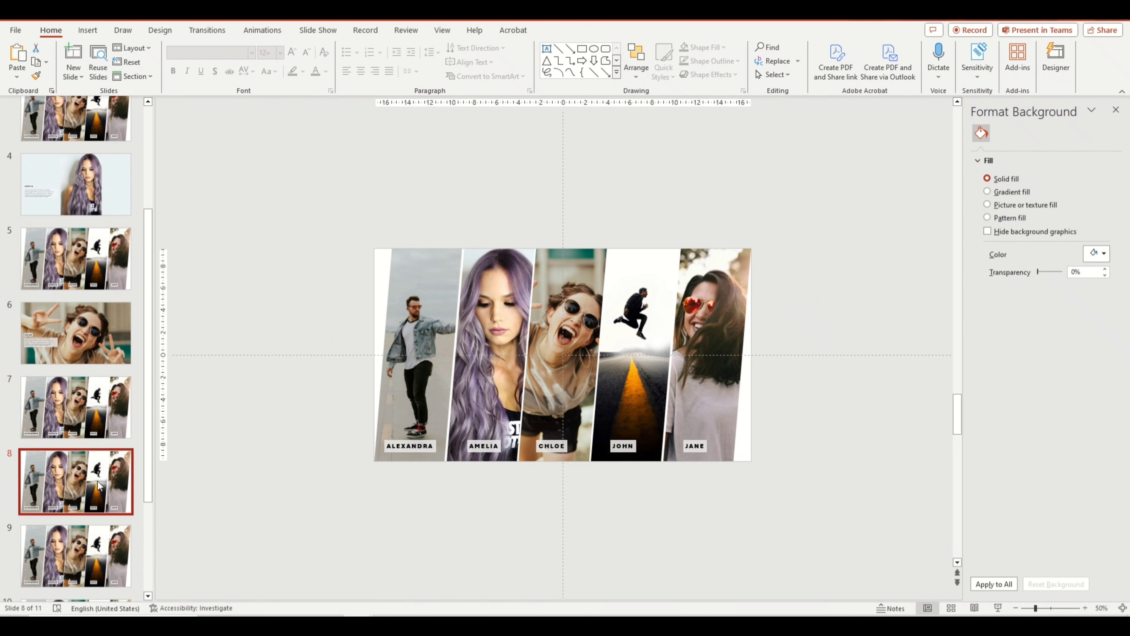
{"action": "left_click_drag", "start_coordinate": [306, 195], "coordinate": [605, 559]}
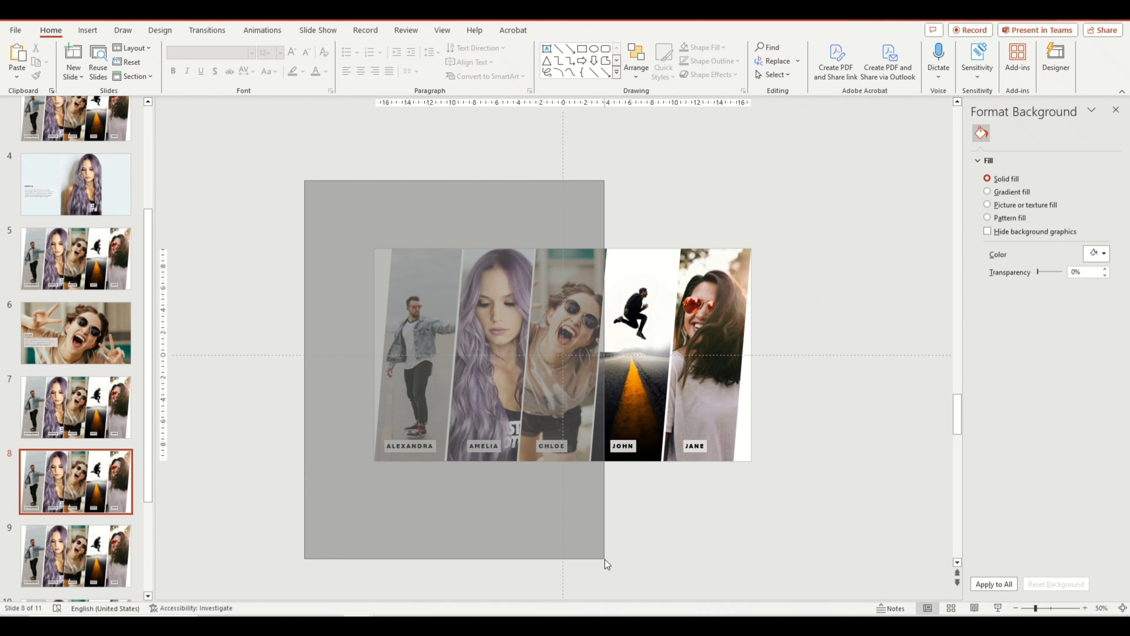
{"action": "left_click_drag", "start_coordinate": [600, 304], "coordinate": [407, 307]}
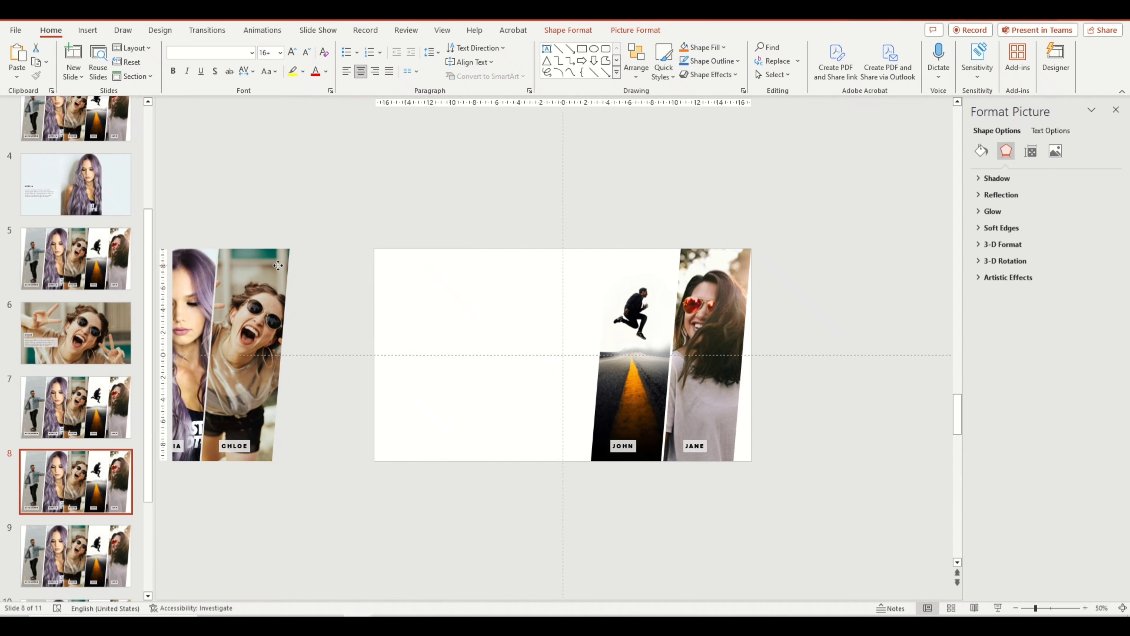
{"action": "scroll", "coordinate": [708, 309], "scroll_direction": "down", "scroll_amount": 3, "text": "ctrl"}
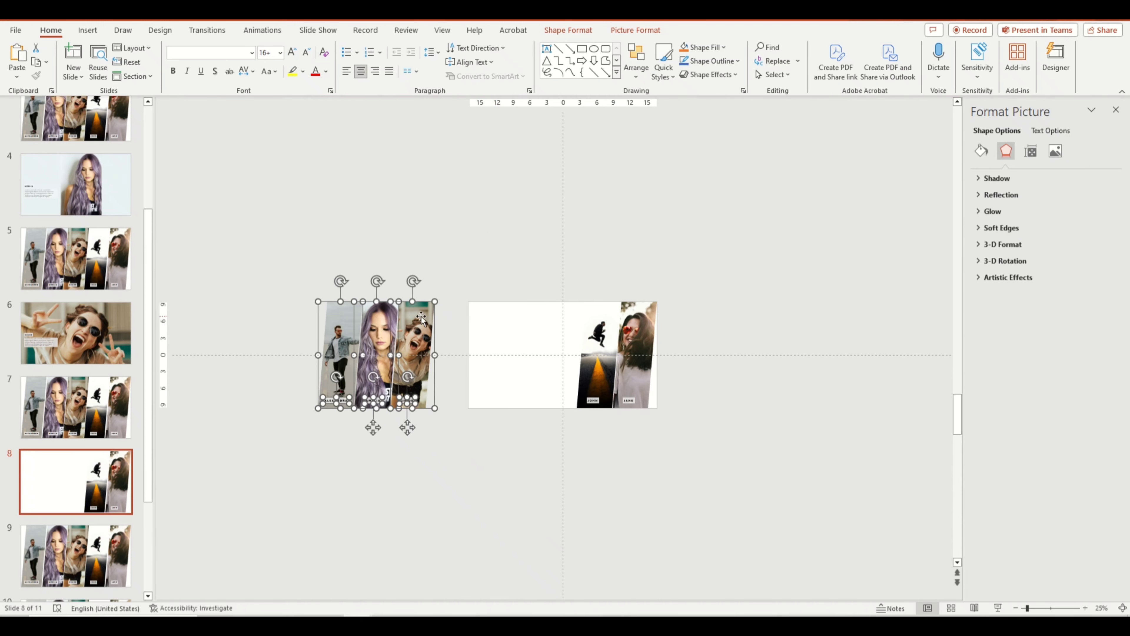
{"action": "left_click_drag", "start_coordinate": [374, 357], "coordinate": [312, 356]}
{"action": "left_click_drag", "start_coordinate": [715, 485], "coordinate": [618, 267]}
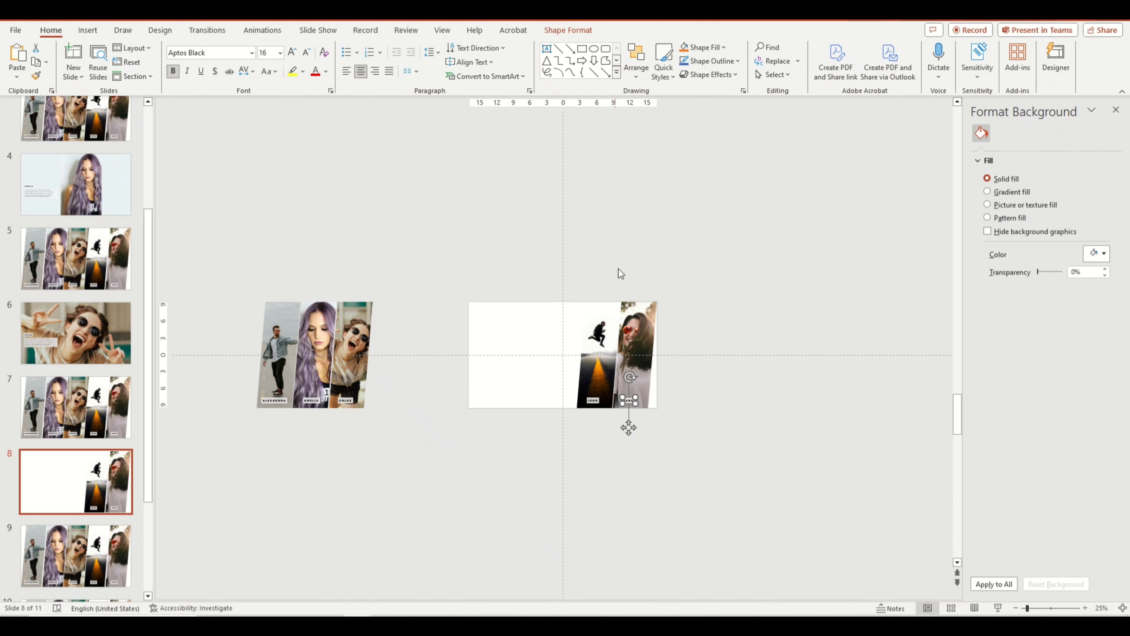
{"action": "left_click_drag", "start_coordinate": [632, 311], "coordinate": [387, 320]}
Stretch the John jumping-man picture across the full slide width
{"action": "left_click", "coordinate": [603, 374]}
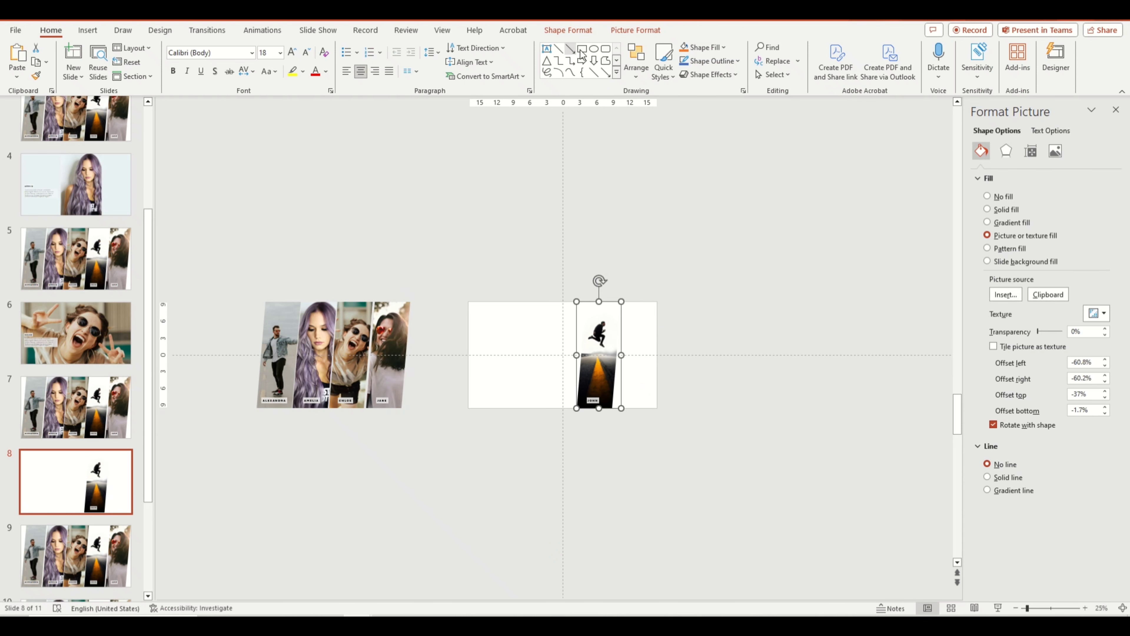
{"action": "left_click", "coordinate": [568, 29]}
{"action": "left_click", "coordinate": [126, 49]}
{"action": "left_click", "coordinate": [200, 88]}
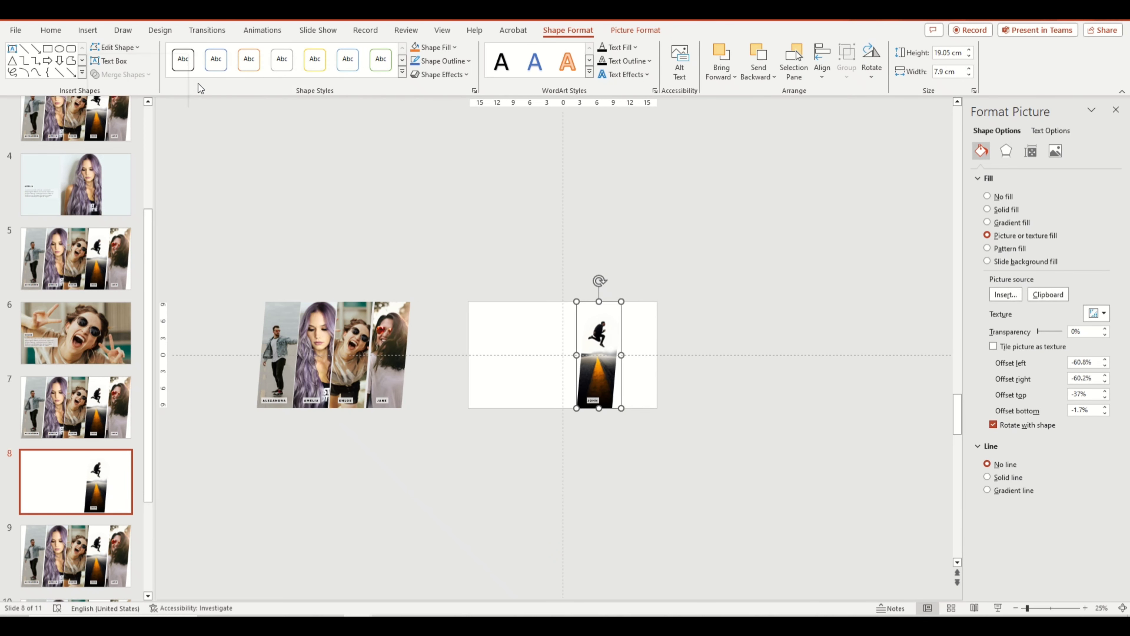
{"action": "left_click_drag", "start_coordinate": [573, 357], "coordinate": [468, 355]}
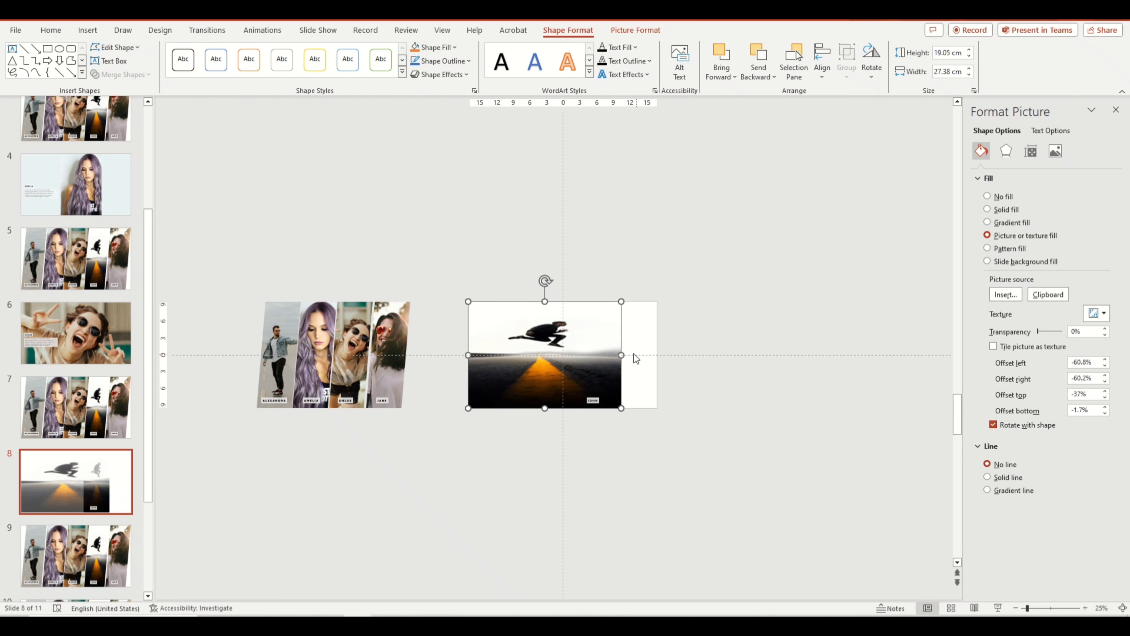
{"action": "left_click_drag", "start_coordinate": [622, 355], "coordinate": [657, 355]}
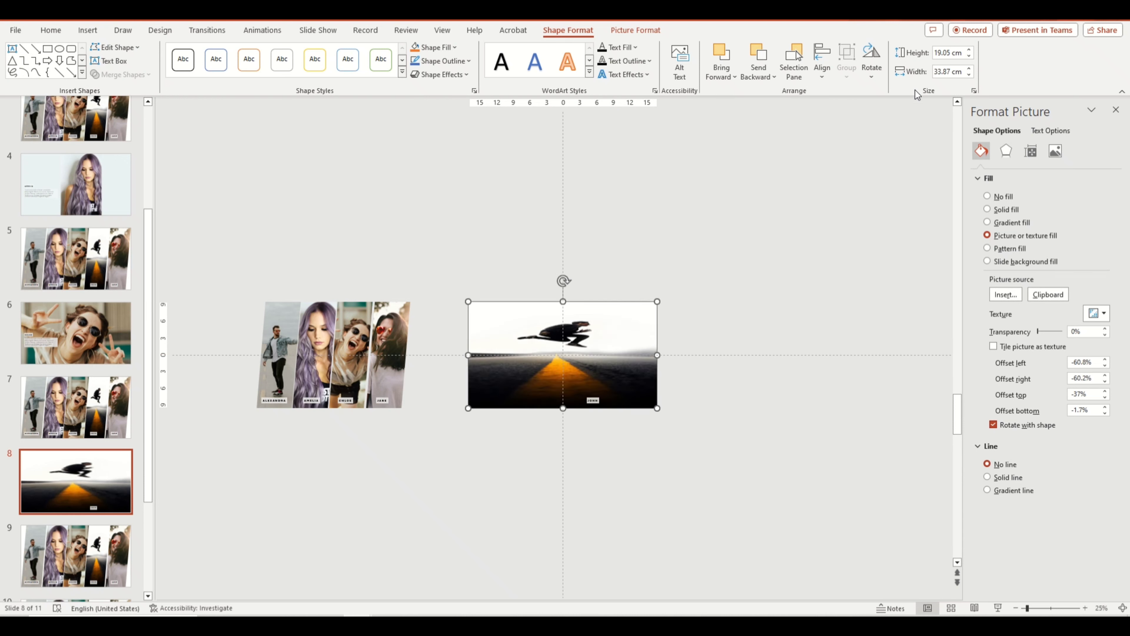
Crop the jumping-man photo with Fill, shifting it up and enlarging it within the frame
{"action": "left_click", "coordinate": [635, 30]}
{"action": "left_click", "coordinate": [999, 75]}
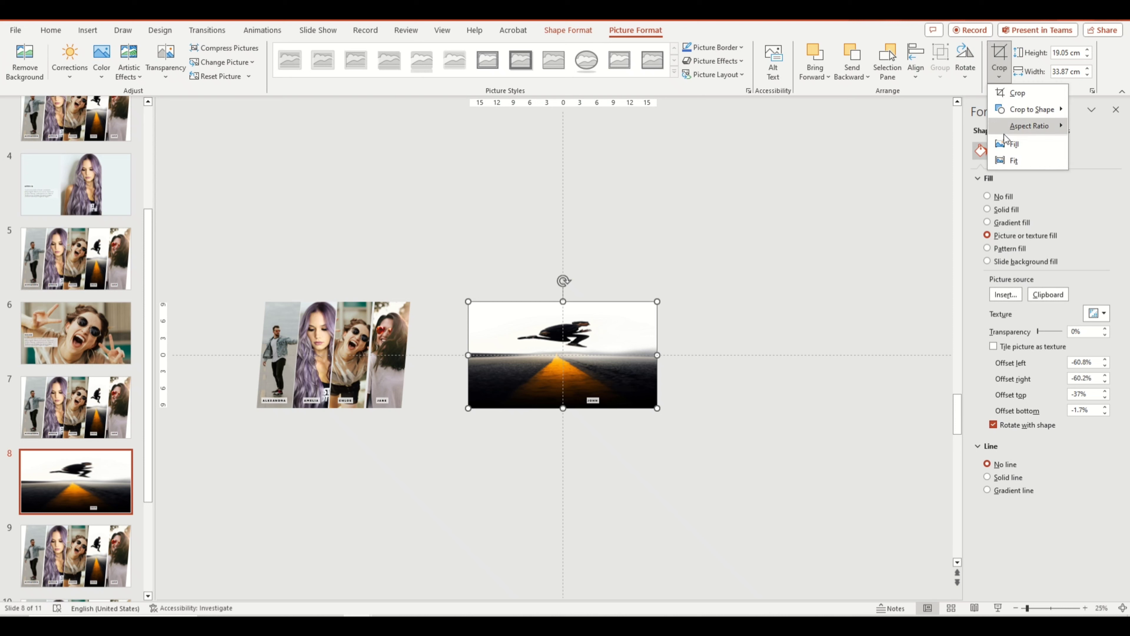
{"action": "left_click", "coordinate": [1007, 143]}
{"action": "left_click_drag", "start_coordinate": [620, 259], "coordinate": [620, 237]}
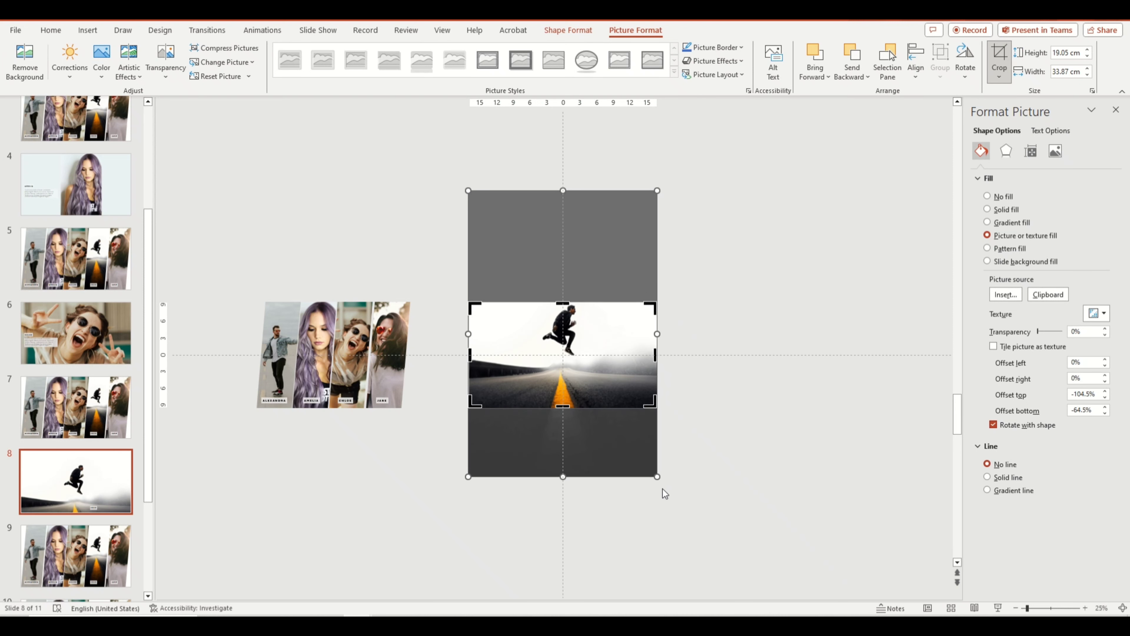
{"action": "left_click_drag", "start_coordinate": [656, 477], "coordinate": [683, 528]}
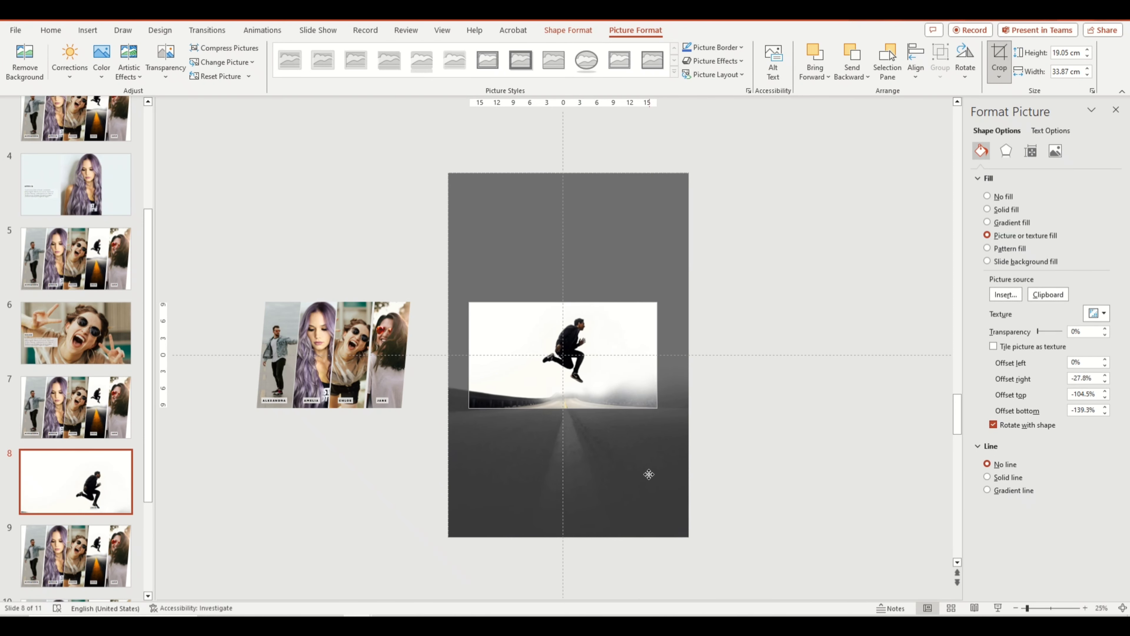
{"action": "left_click", "coordinate": [1001, 59]}
{"action": "left_click", "coordinate": [728, 456]}
{"action": "left_click_drag", "start_coordinate": [724, 452], "coordinate": [541, 387]}
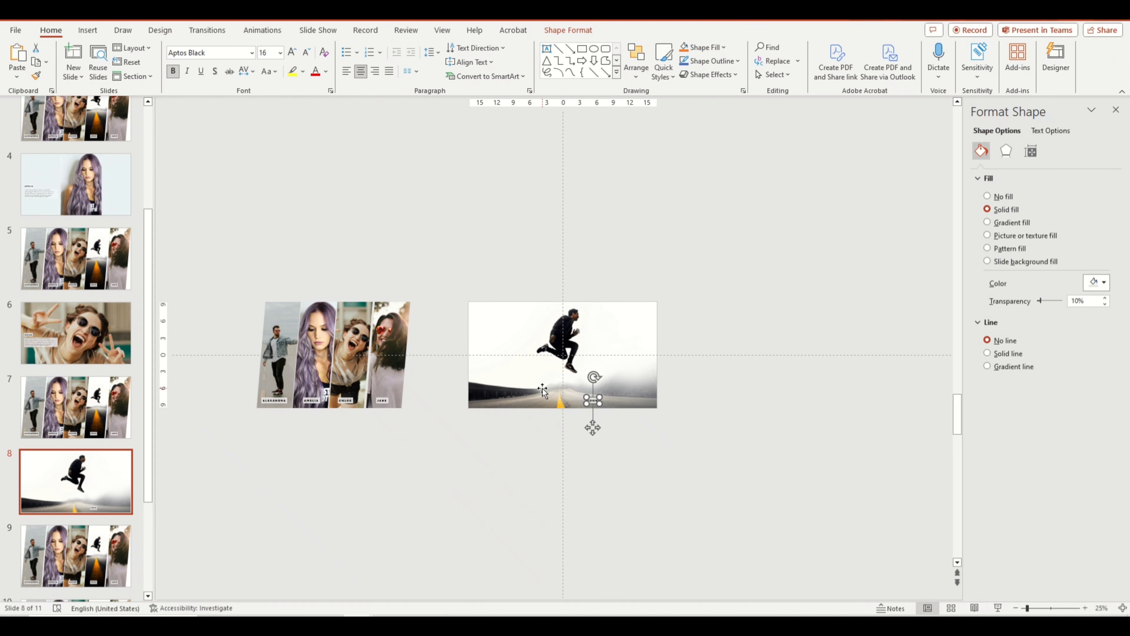
{"action": "key", "text": "Escape"}
Paste the JOHN name heading and lorem ipsum description box onto slide 8
{"action": "scroll", "coordinate": [539, 386], "scroll_direction": "up", "scroll_amount": 1, "text": "ctrl"}
{"action": "scroll", "coordinate": [538, 384], "scroll_direction": "up", "scroll_amount": 2, "text": "ctrl"}
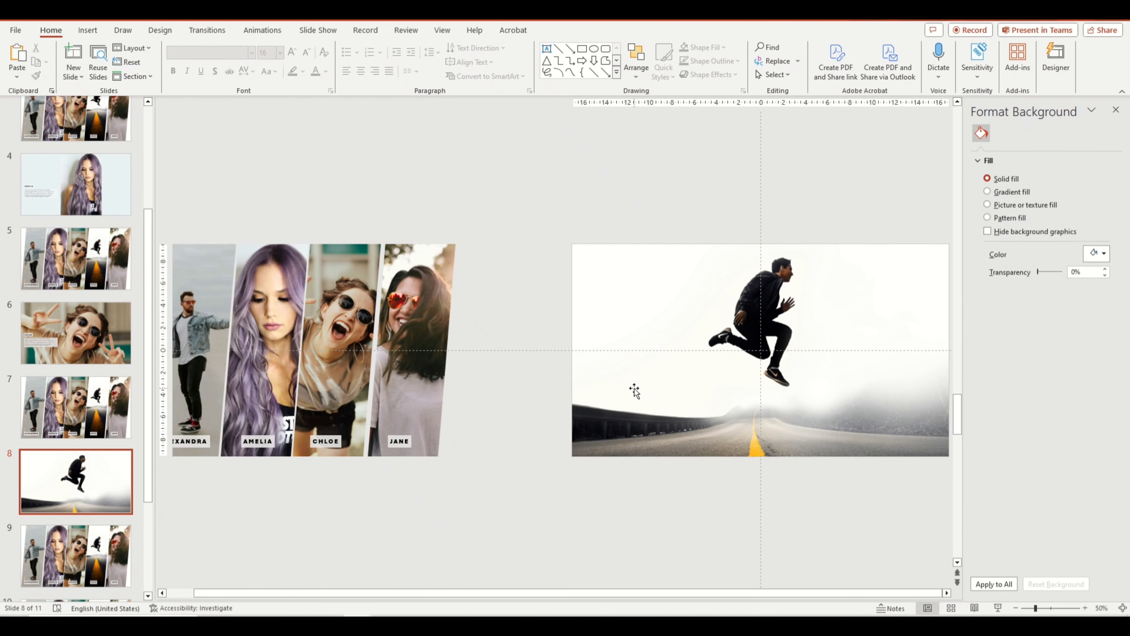
{"action": "left_click", "coordinate": [656, 391]}
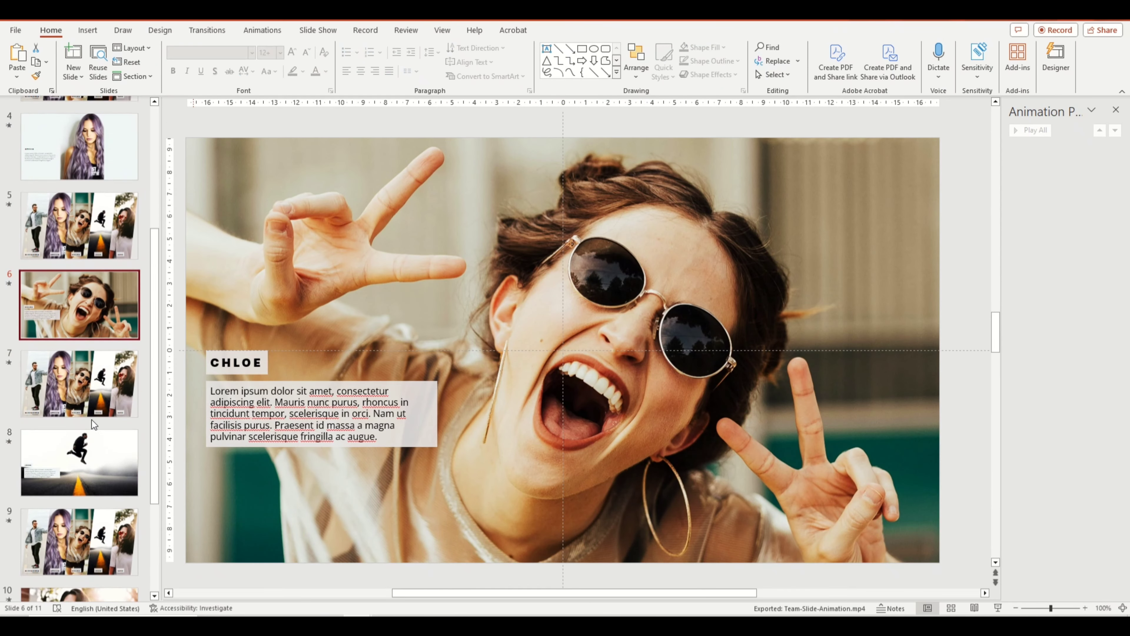
{"action": "left_click", "coordinate": [79, 461]}
{"action": "left_click", "coordinate": [257, 418]}
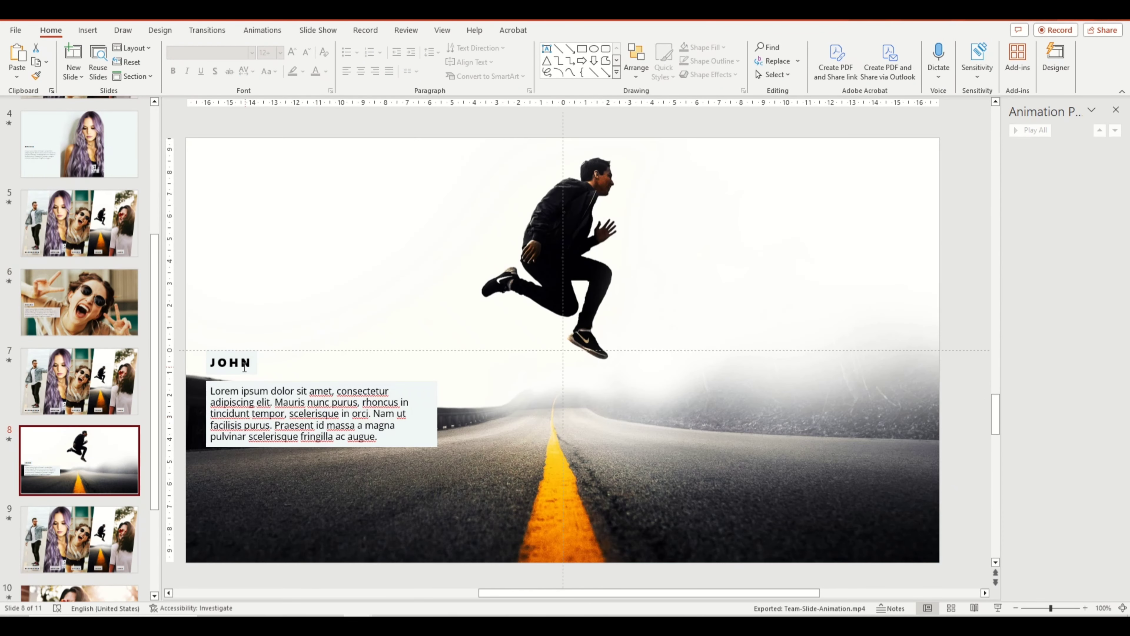
{"action": "key", "text": "ctrl+a"}
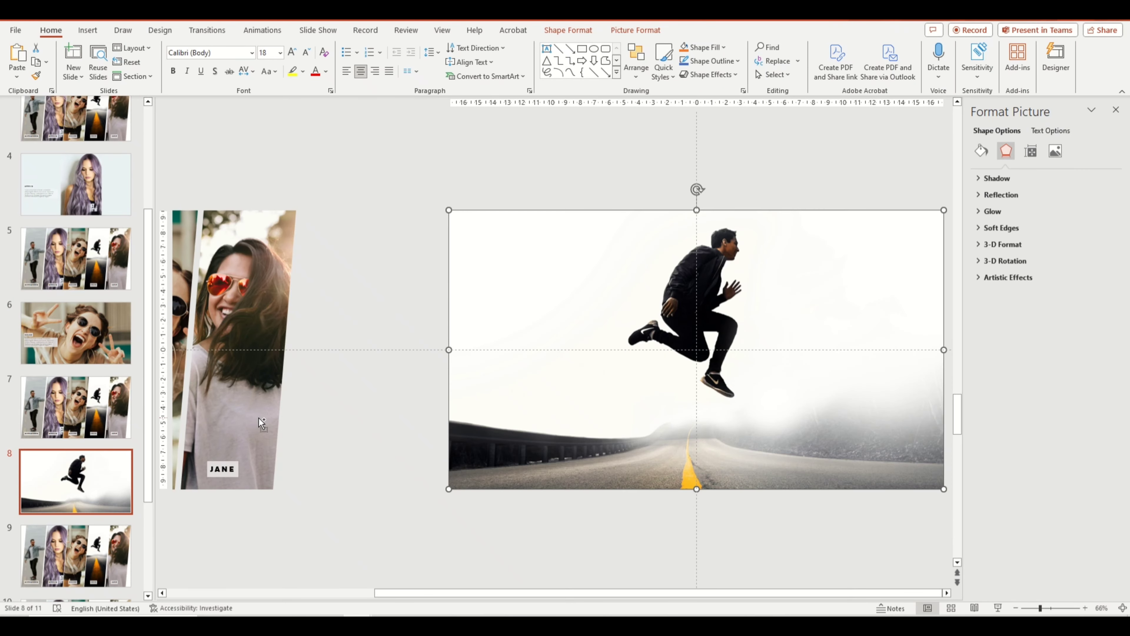
{"action": "key", "text": "ctrl+v"}
Give the description box a white fill
{"action": "left_click", "coordinate": [425, 388]}
{"action": "left_click", "coordinate": [483, 373]}
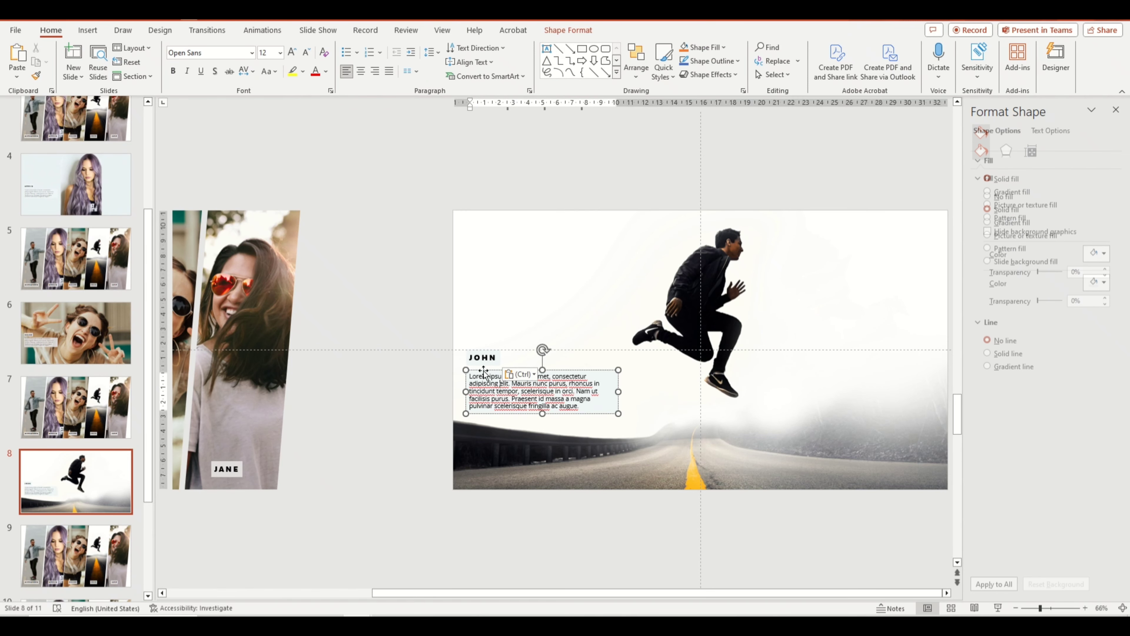
{"action": "left_click", "coordinate": [1093, 283]}
{"action": "left_click", "coordinate": [1031, 314]}
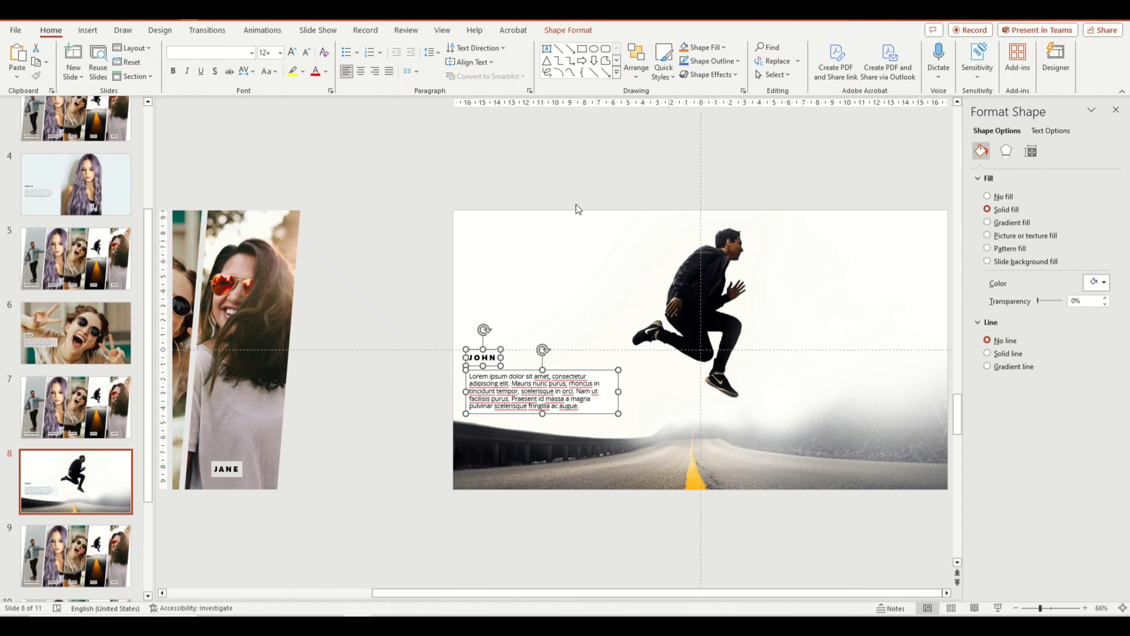
{"action": "left_click", "coordinate": [531, 155]}
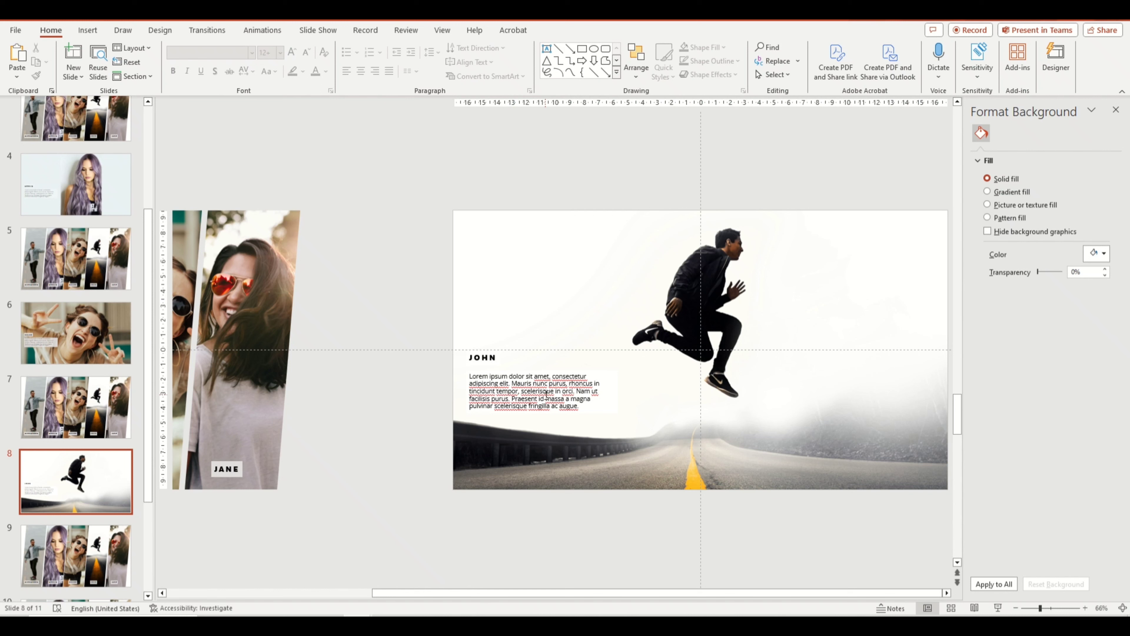
{"action": "key", "text": "Page_Down"}
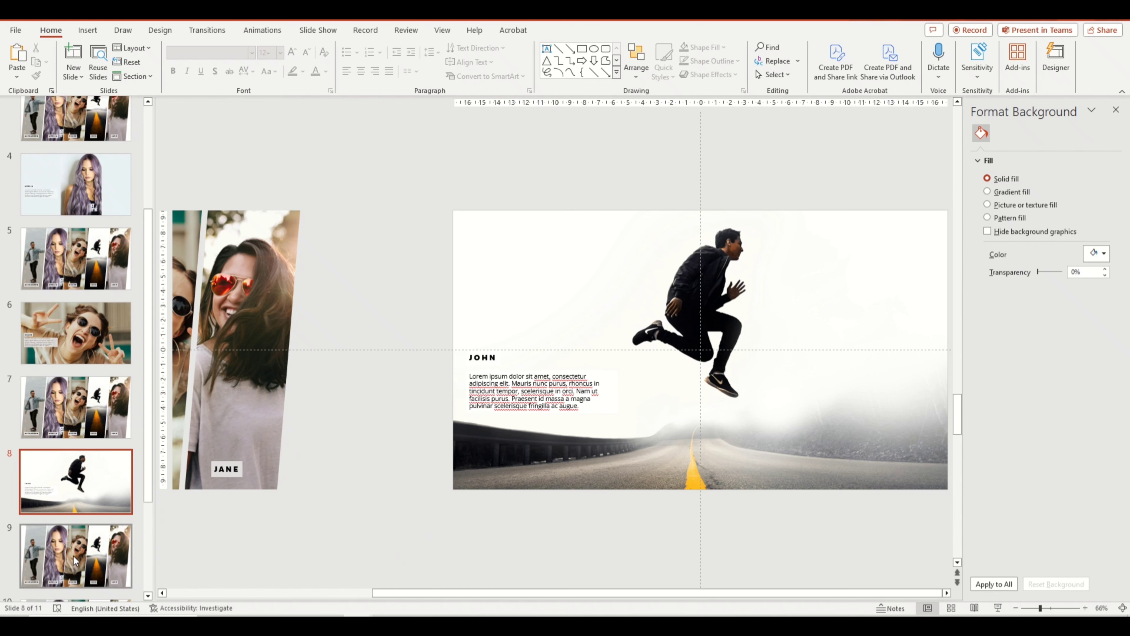
On slide 10, move the four other photo strips and their labels off the slide to the left
{"action": "scroll", "coordinate": [534, 356], "scroll_direction": "down", "scroll_amount": 2, "text": "ctrl"}
{"action": "scroll", "coordinate": [76, 445], "scroll_direction": "down", "scroll_amount": 3}
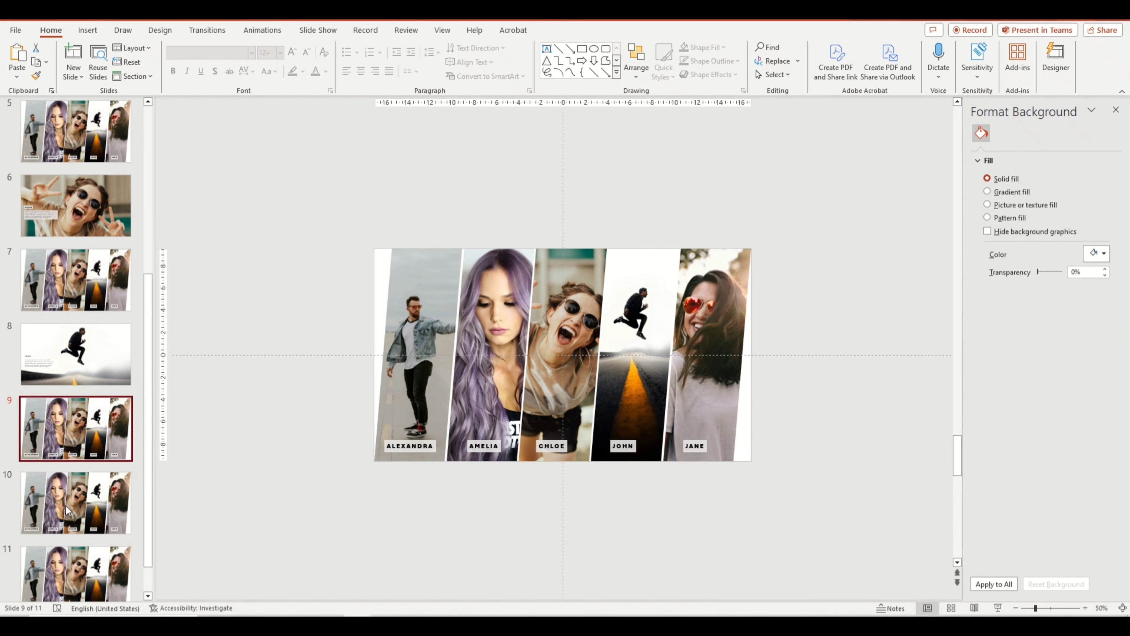
{"action": "left_click", "coordinate": [90, 486]}
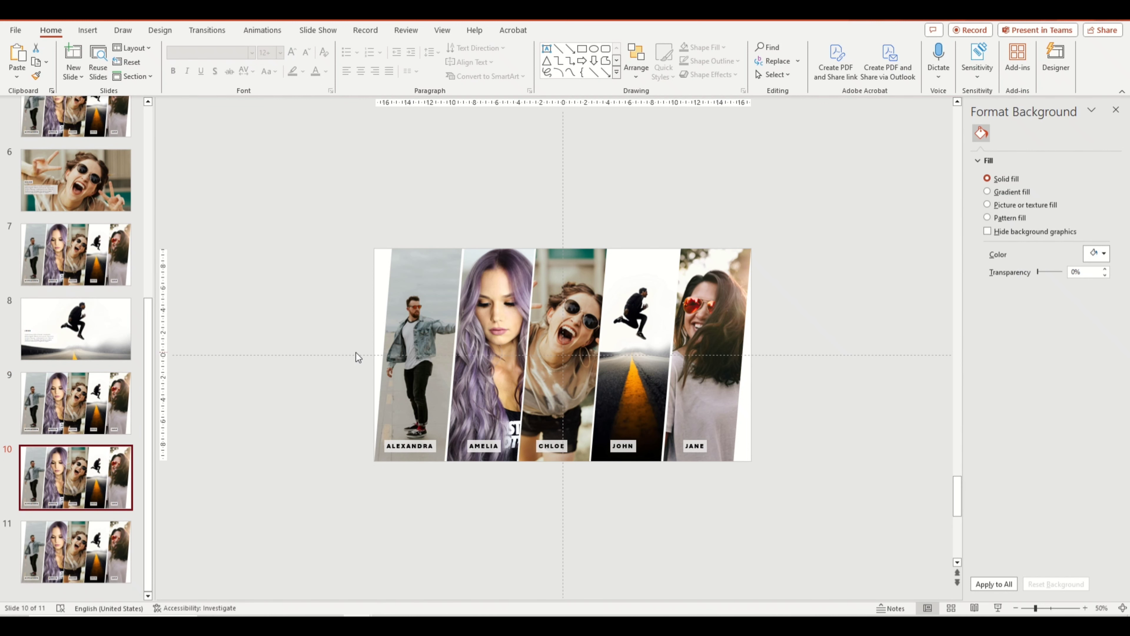
{"action": "left_click_drag", "start_coordinate": [343, 186], "coordinate": [686, 582]}
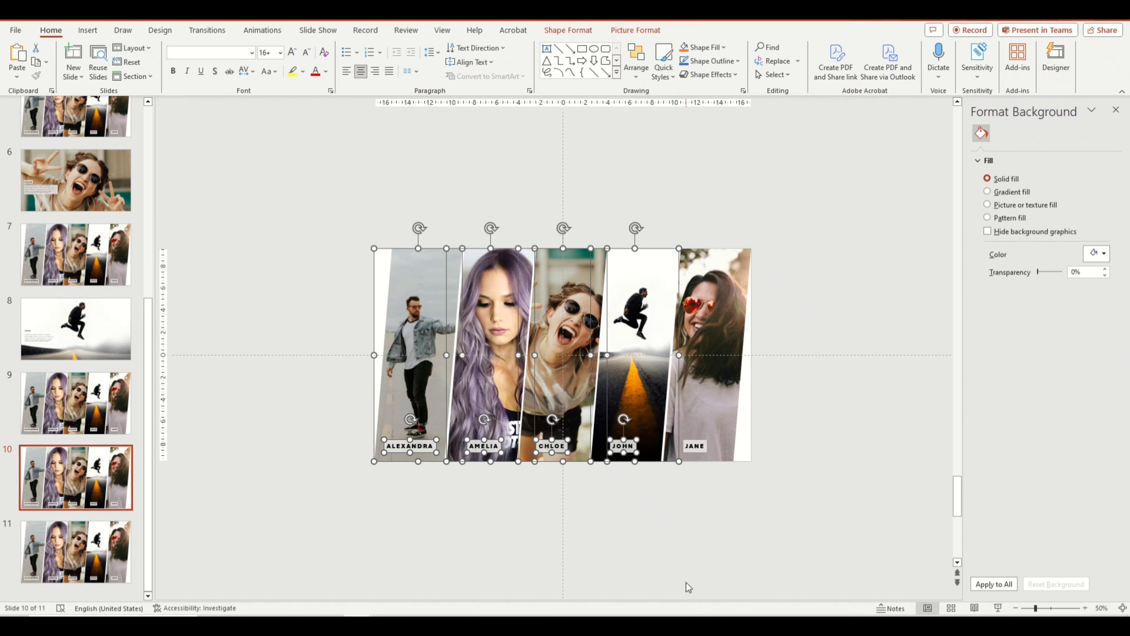
{"action": "left_click_drag", "start_coordinate": [650, 356], "coordinate": [452, 356]}
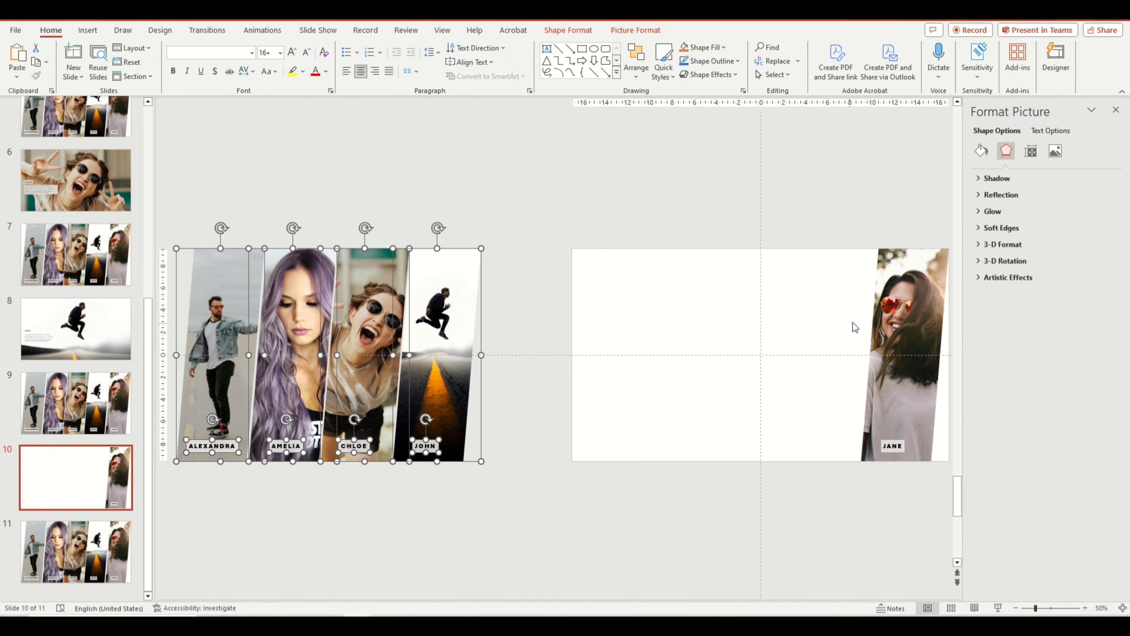
{"action": "left_click", "coordinate": [853, 322]}
Stretch the windswept-hair portrait across the whole slide width
{"action": "scroll", "coordinate": [532, 431], "scroll_direction": "down", "scroll_amount": 2}
{"action": "left_click", "coordinate": [652, 356]}
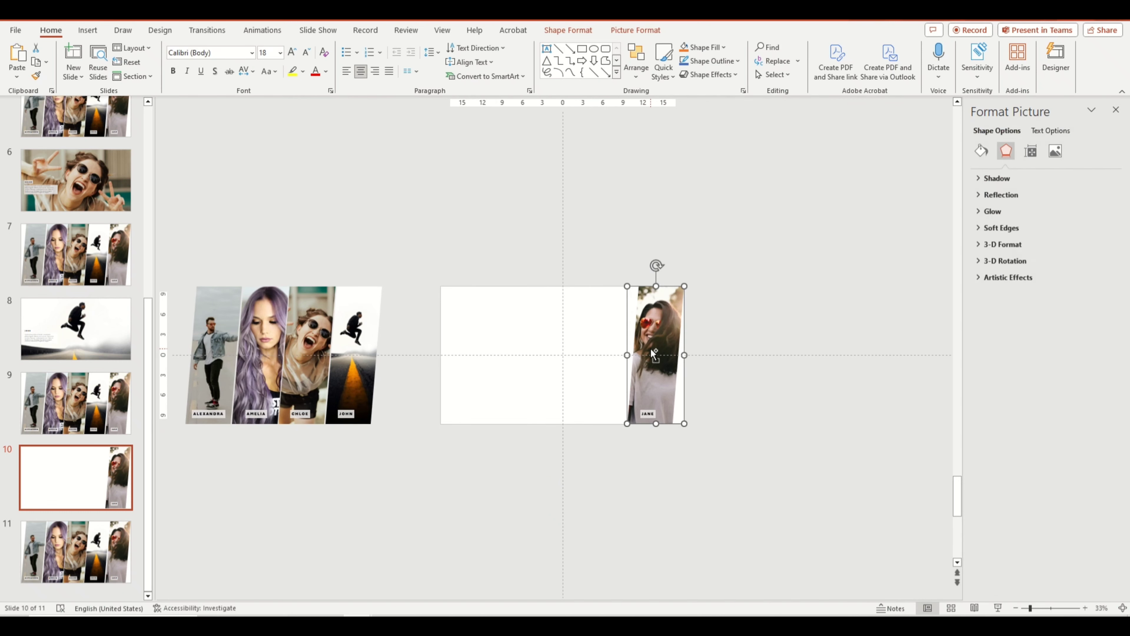
{"action": "scroll", "coordinate": [653, 355], "scroll_direction": "up", "scroll_amount": 2}
{"action": "left_click", "coordinate": [560, 37]}
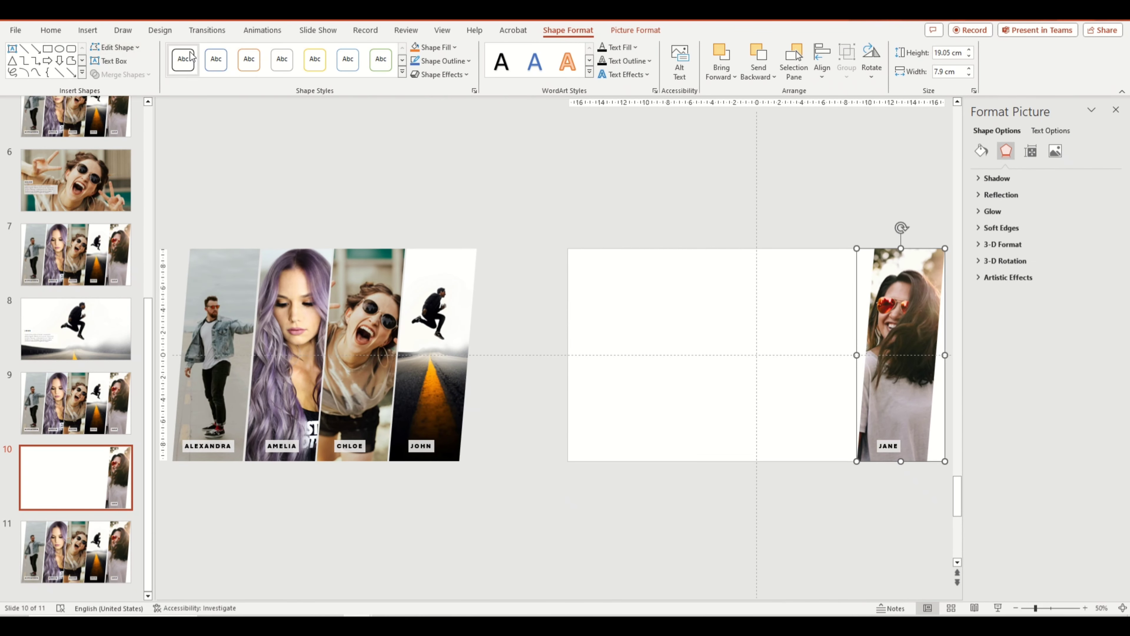
{"action": "left_click", "coordinate": [115, 47]}
{"action": "left_click", "coordinate": [684, 379]}
{"action": "scroll", "coordinate": [684, 380], "scroll_direction": "down", "scroll_amount": 2}
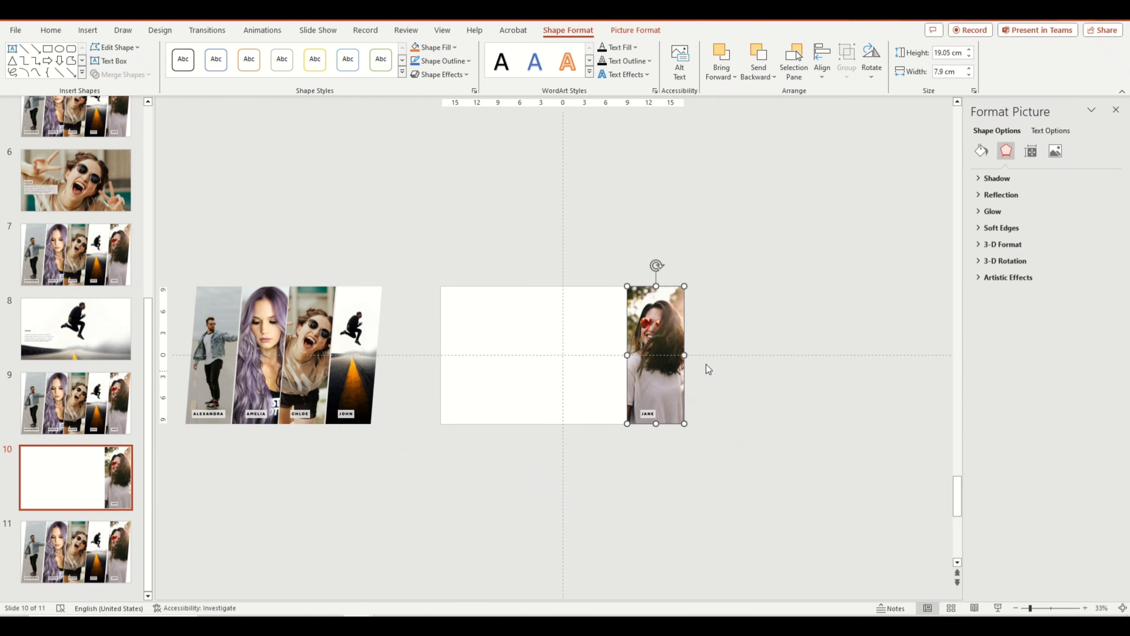
{"action": "left_click_drag", "start_coordinate": [626, 355], "coordinate": [440, 355]}
Crop the portrait with Fill and delete its small name label
{"action": "left_click", "coordinate": [636, 30]}
{"action": "left_click", "coordinate": [998, 76]}
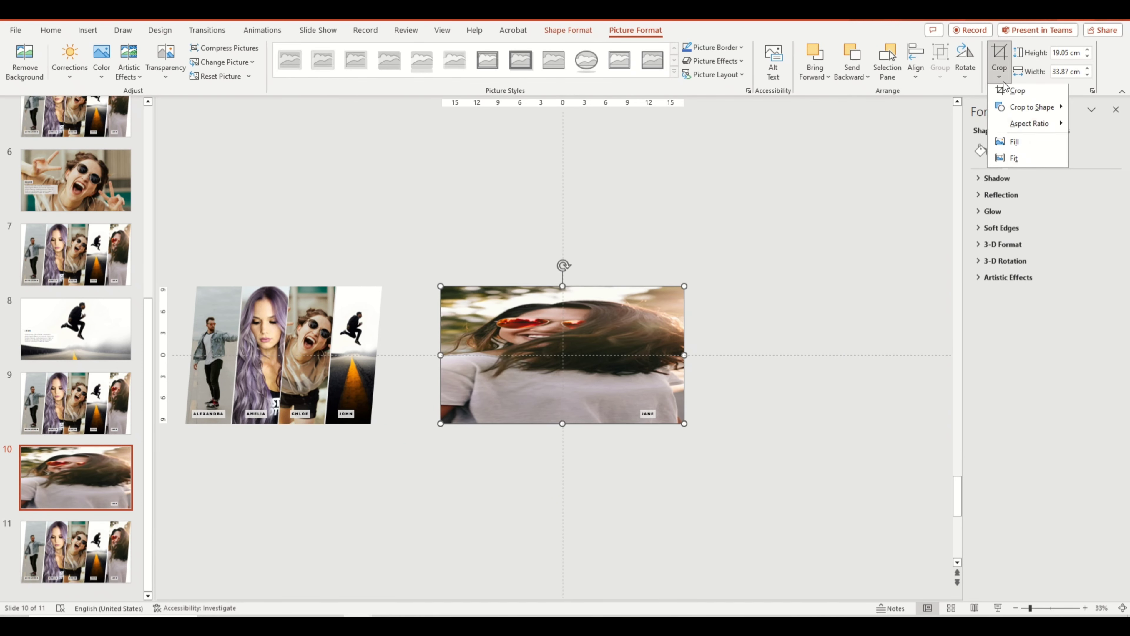
{"action": "left_click", "coordinate": [1003, 143]}
{"action": "key", "text": "Escape"}
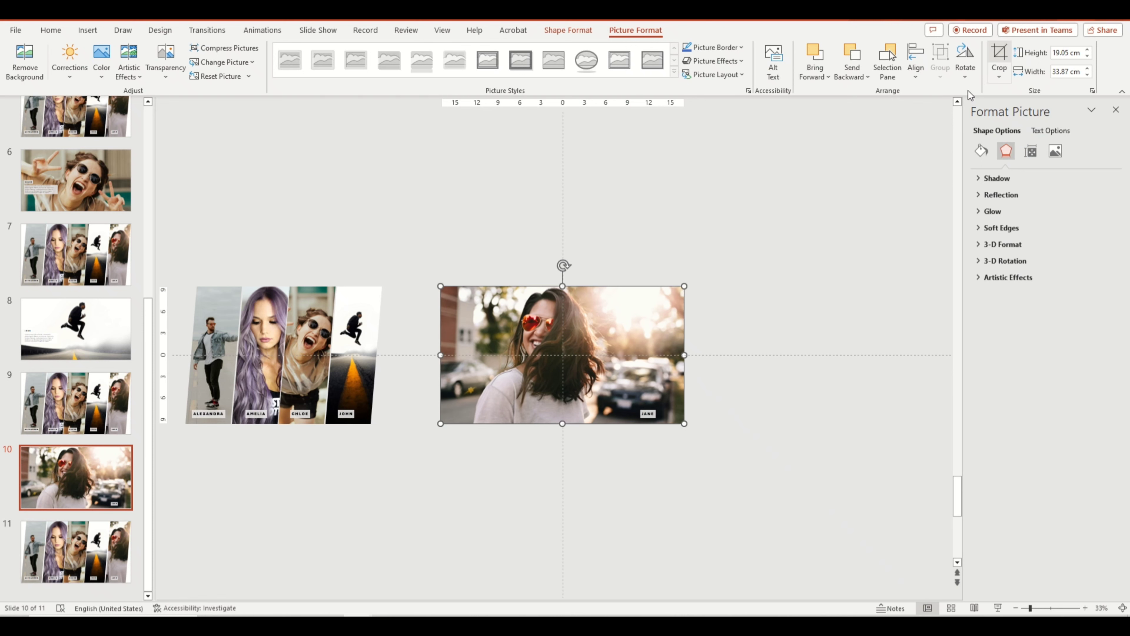
{"action": "left_click", "coordinate": [702, 466]}
{"action": "left_click_drag", "start_coordinate": [731, 482], "coordinate": [586, 384]}
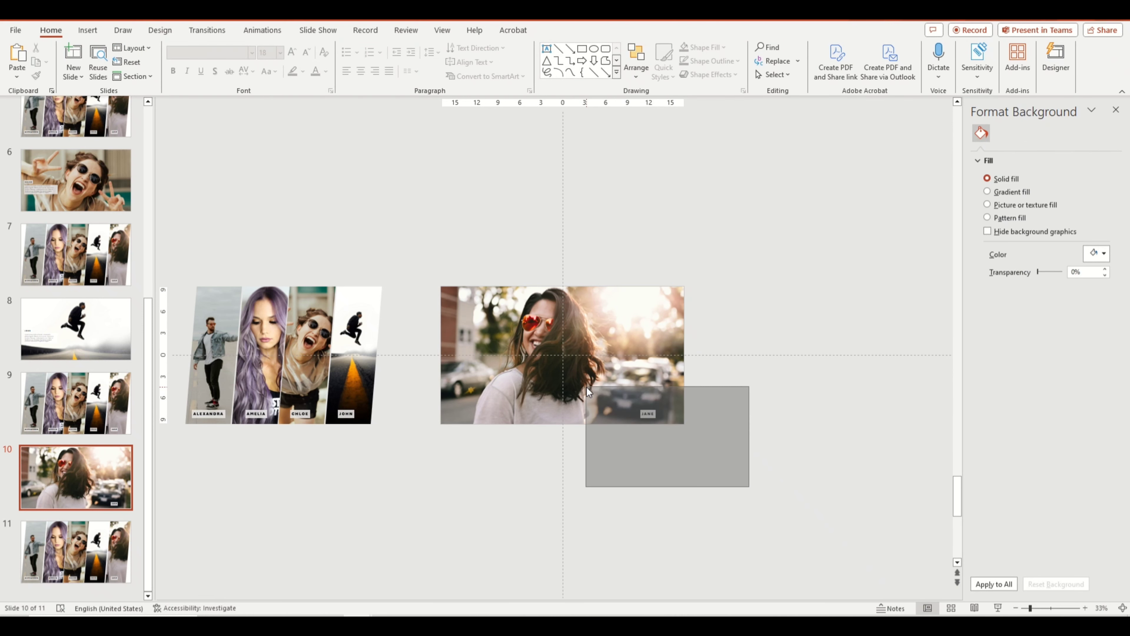
{"action": "key", "text": "Delete"}
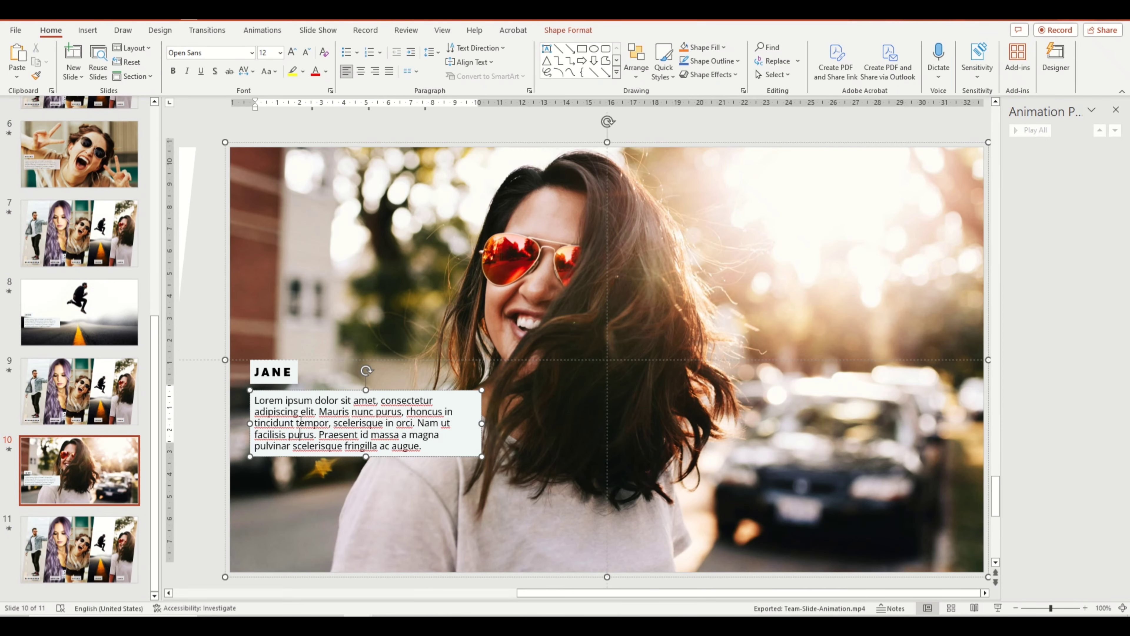
Paste the JANE name heading and description onto slide 10
{"action": "left_click", "coordinate": [266, 371], "text": "shift"}
{"action": "left_click", "coordinate": [267, 371]}
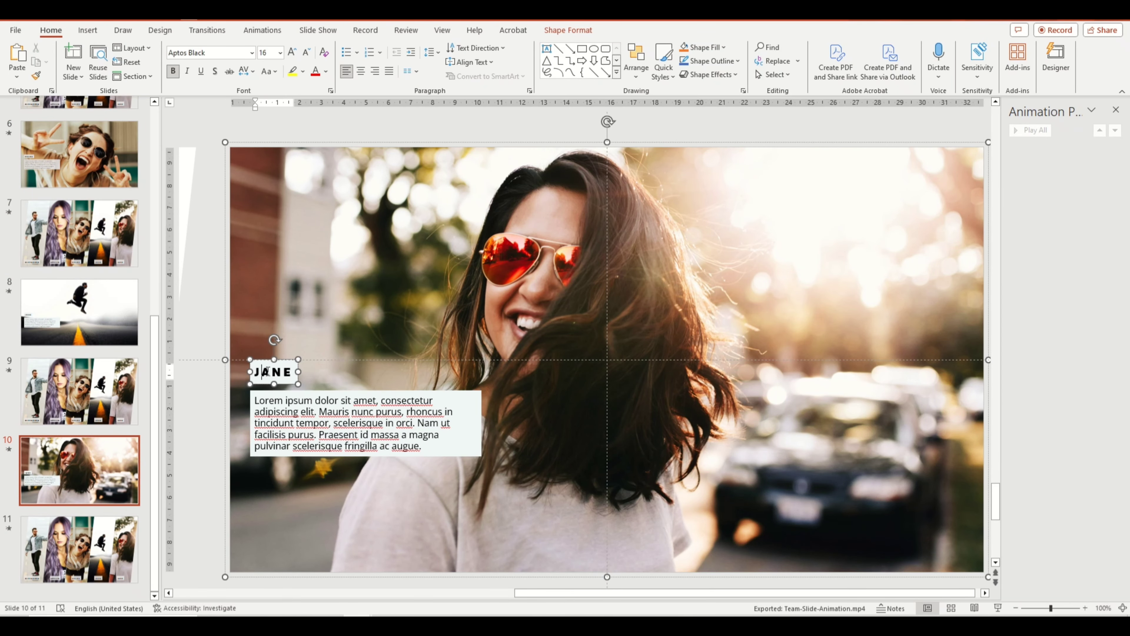
{"action": "left_click", "coordinate": [271, 402], "text": "shift"}
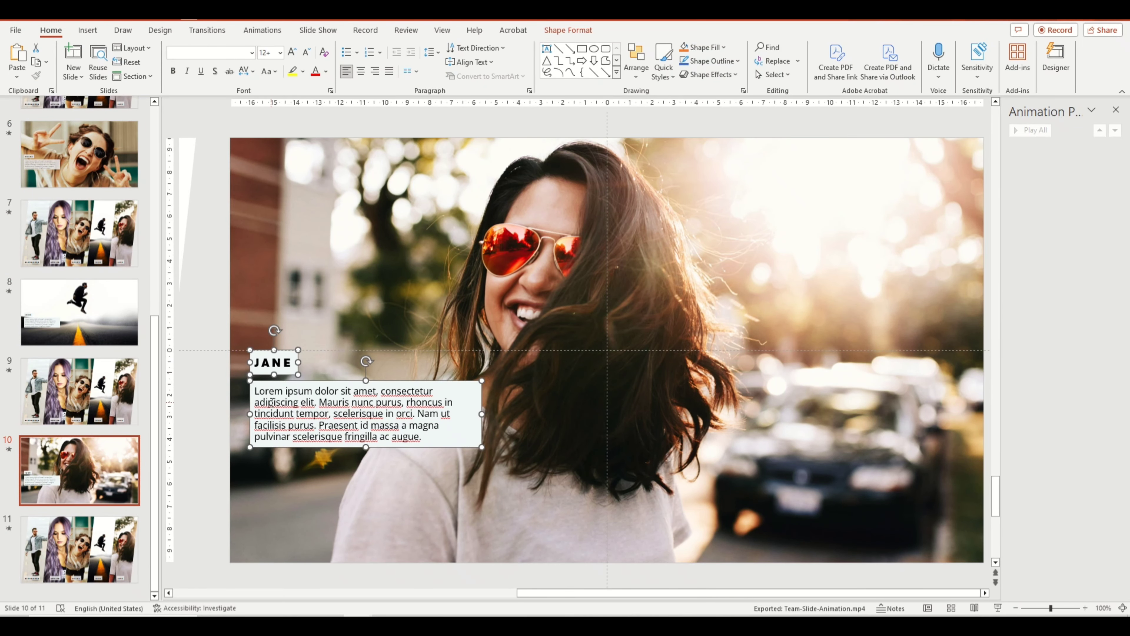
{"action": "key", "text": "ctrl+v"}
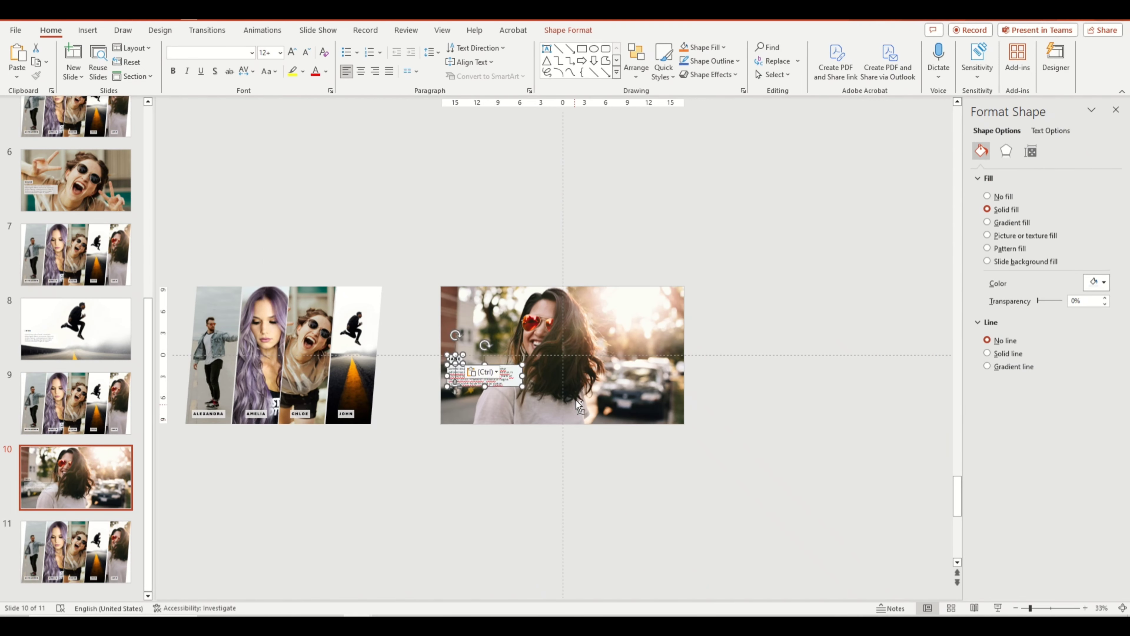
Fill the description box and name label with a pale peach colour sampled from the photo
{"action": "left_click", "coordinate": [548, 486]}
{"action": "left_click", "coordinate": [577, 398]}
{"action": "left_click", "coordinate": [1097, 282]}
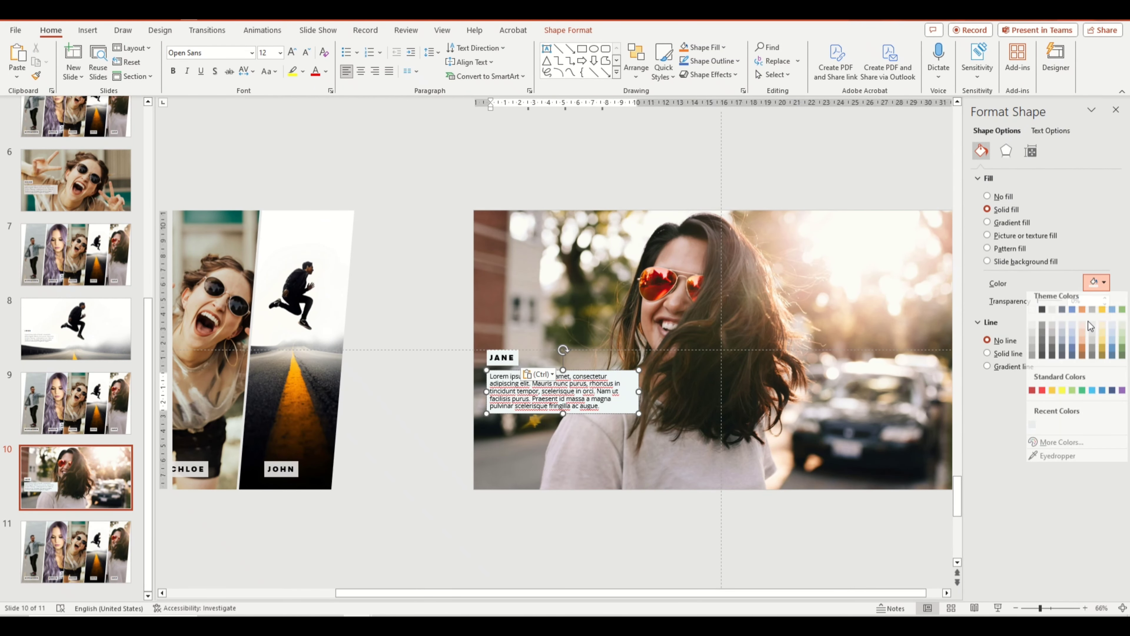
{"action": "left_click", "coordinate": [1058, 461]}
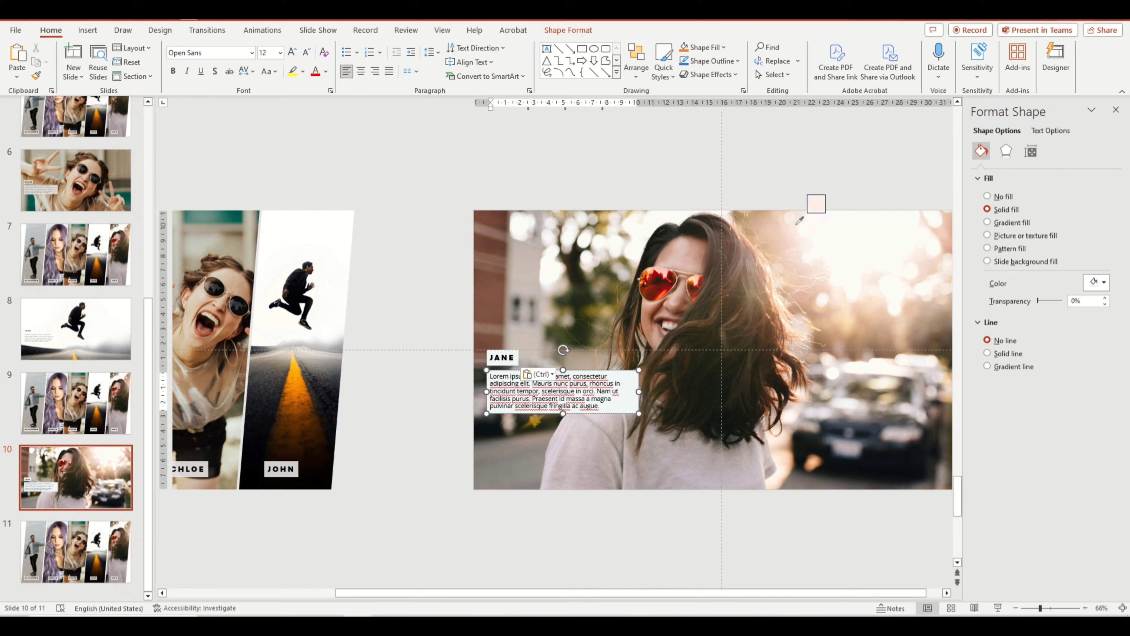
{"action": "left_click", "coordinate": [508, 359]}
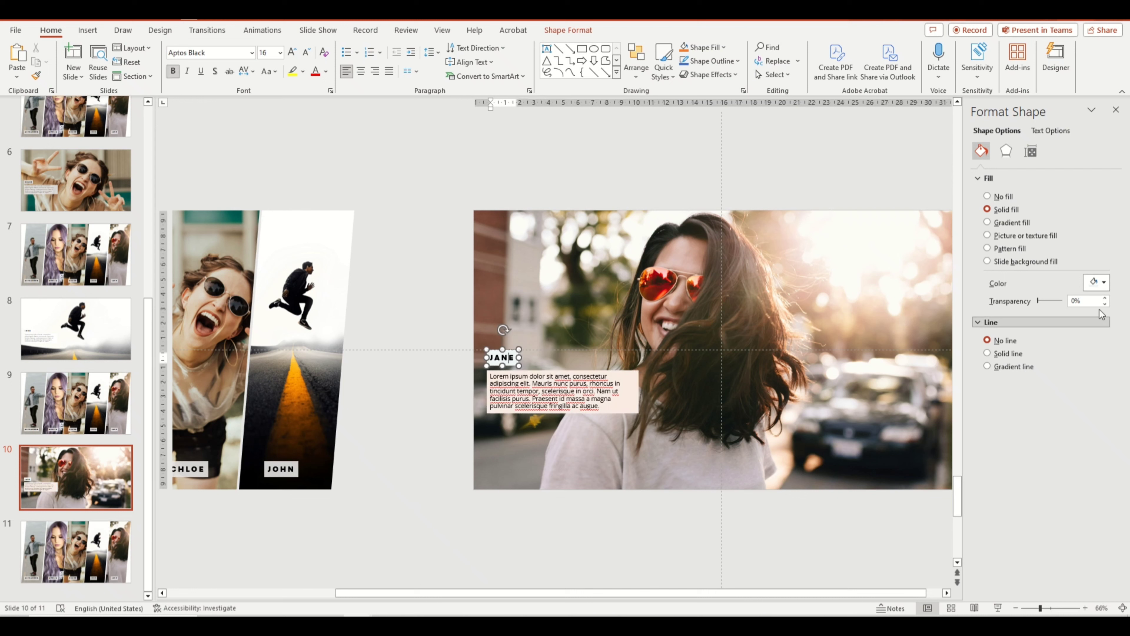
{"action": "left_click", "coordinate": [1097, 282]}
{"action": "left_click", "coordinate": [1029, 431]}
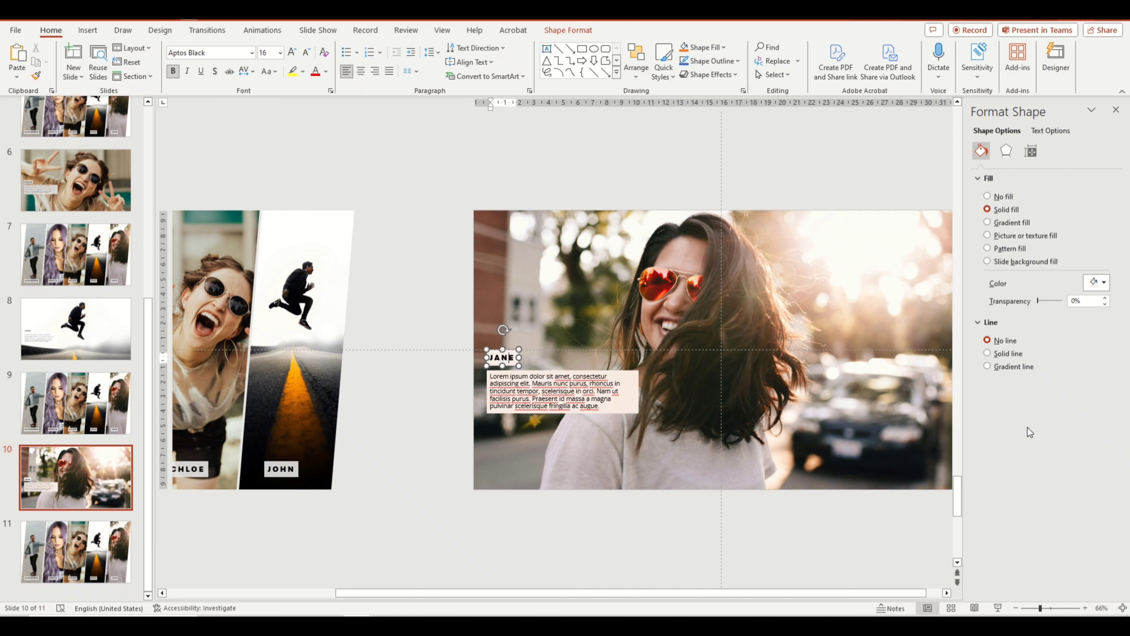
{"action": "left_click", "coordinate": [599, 239]}
{"action": "scroll", "coordinate": [593, 290], "scroll_direction": "down", "scroll_amount": 2}
{"action": "scroll", "coordinate": [592, 291], "scroll_direction": "down", "scroll_amount": 2}
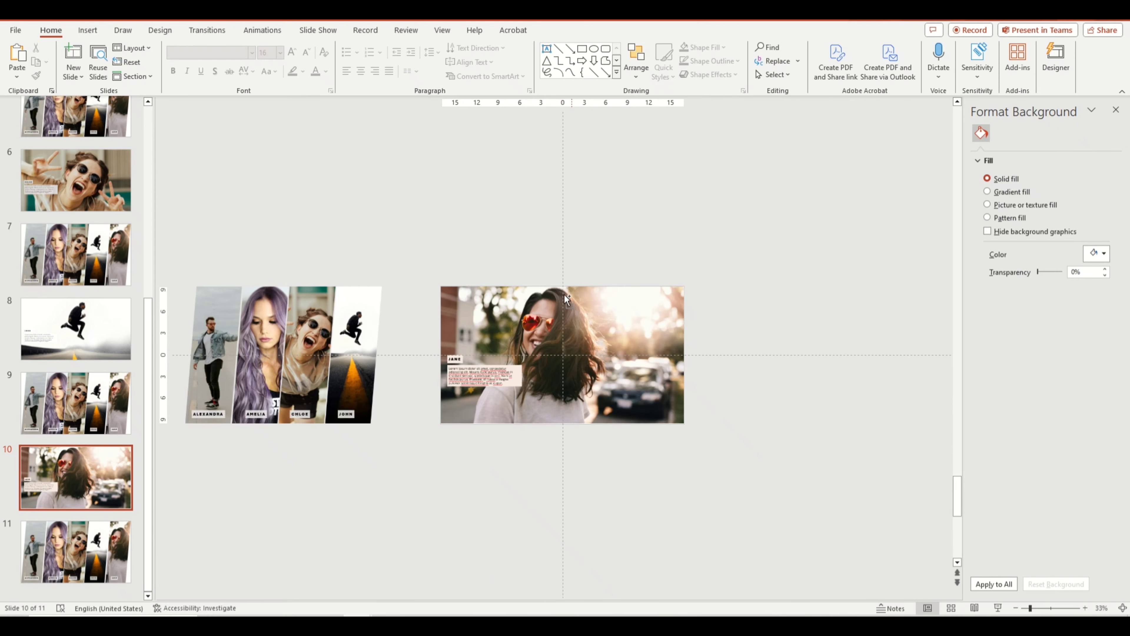
{"action": "left_click", "coordinate": [92, 540]}
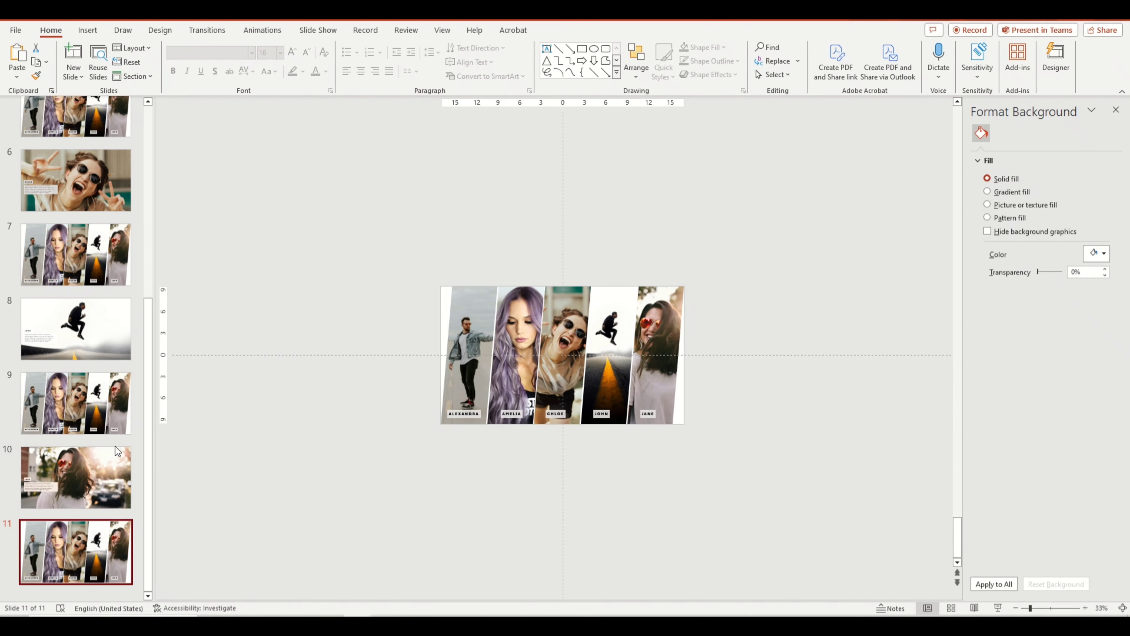
{"action": "scroll", "coordinate": [75, 407], "scroll_direction": "up", "scroll_amount": 5}
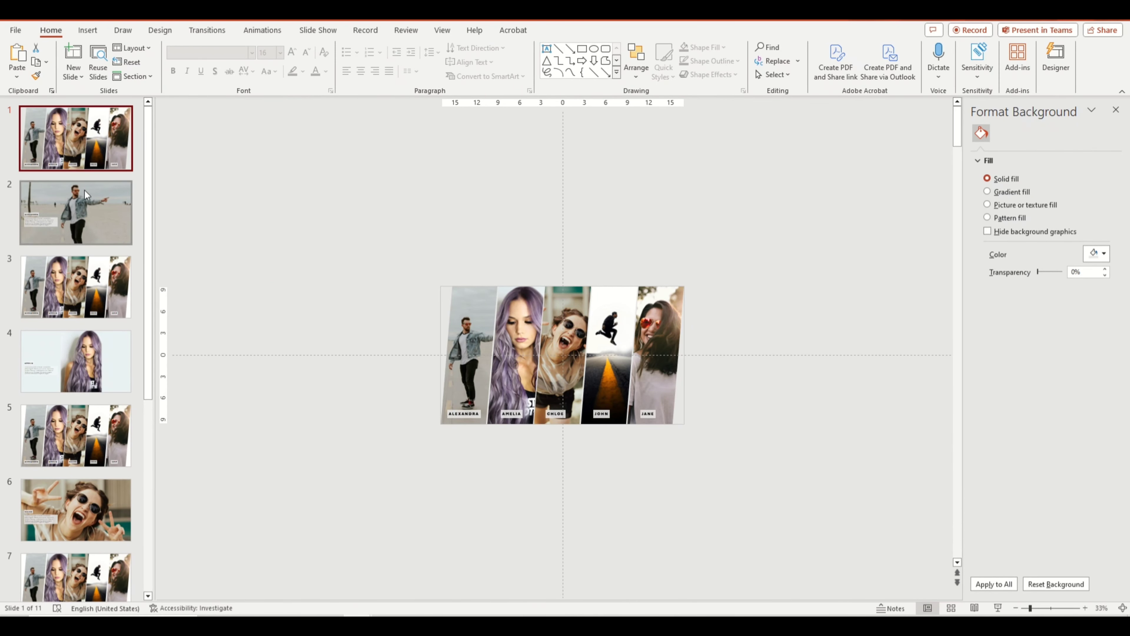
Give slide 2 a Push transition, replacing the initial Wipe
{"action": "left_click", "coordinate": [93, 204]}
{"action": "left_click", "coordinate": [476, 293]}
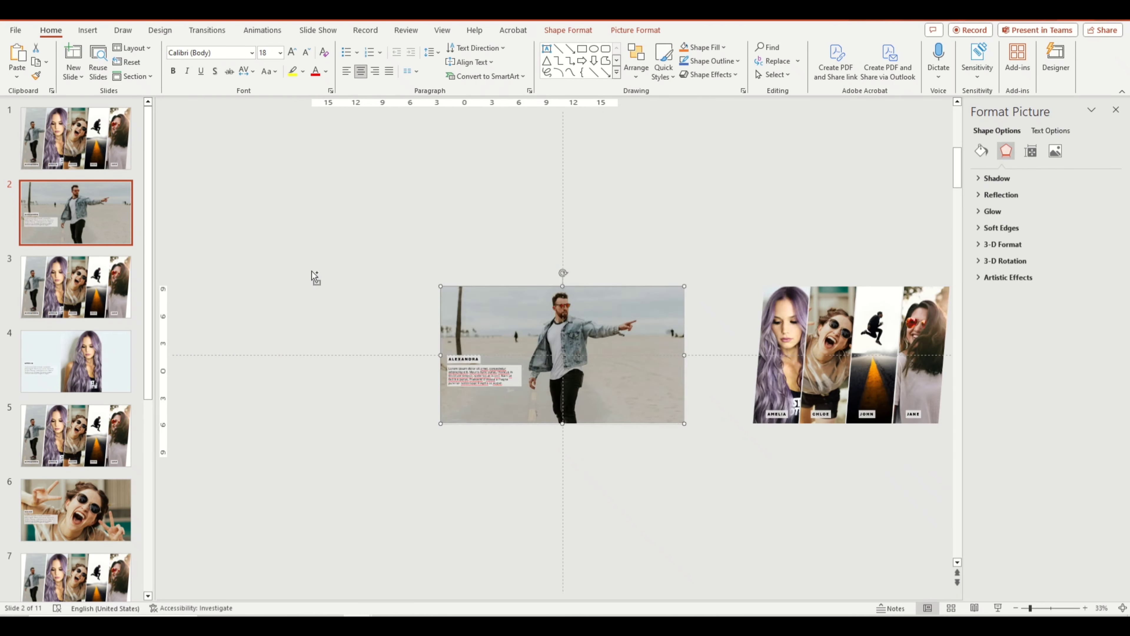
{"action": "scroll", "coordinate": [313, 277], "scroll_direction": "up", "scroll_amount": 2}
{"action": "scroll", "coordinate": [306, 282], "scroll_direction": "down", "scroll_amount": 2}
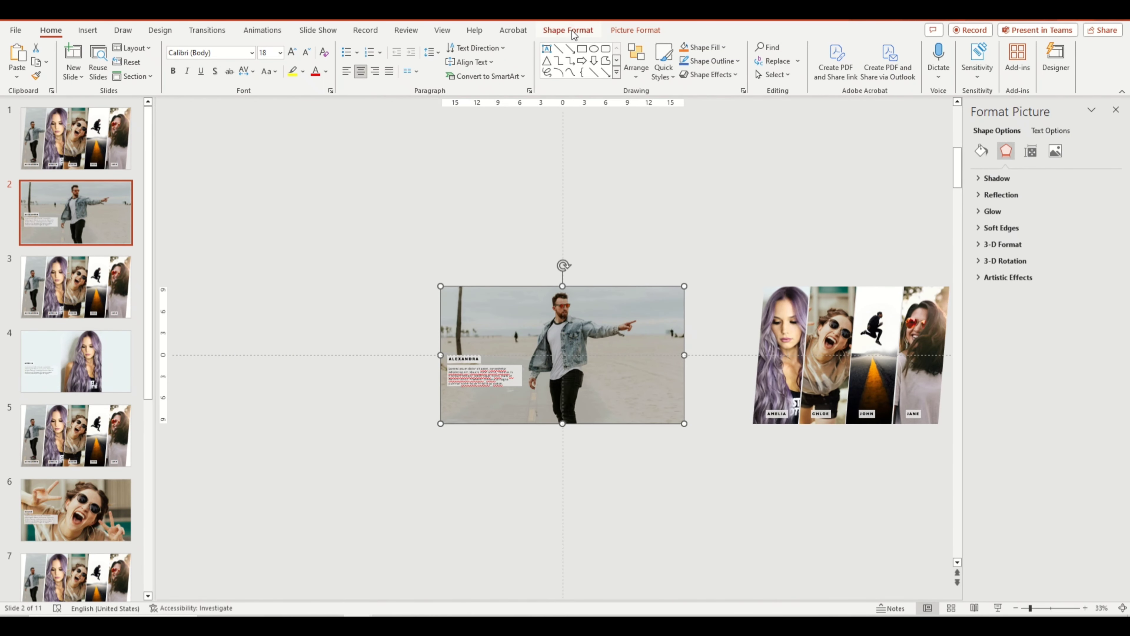
{"action": "left_click", "coordinate": [205, 31]}
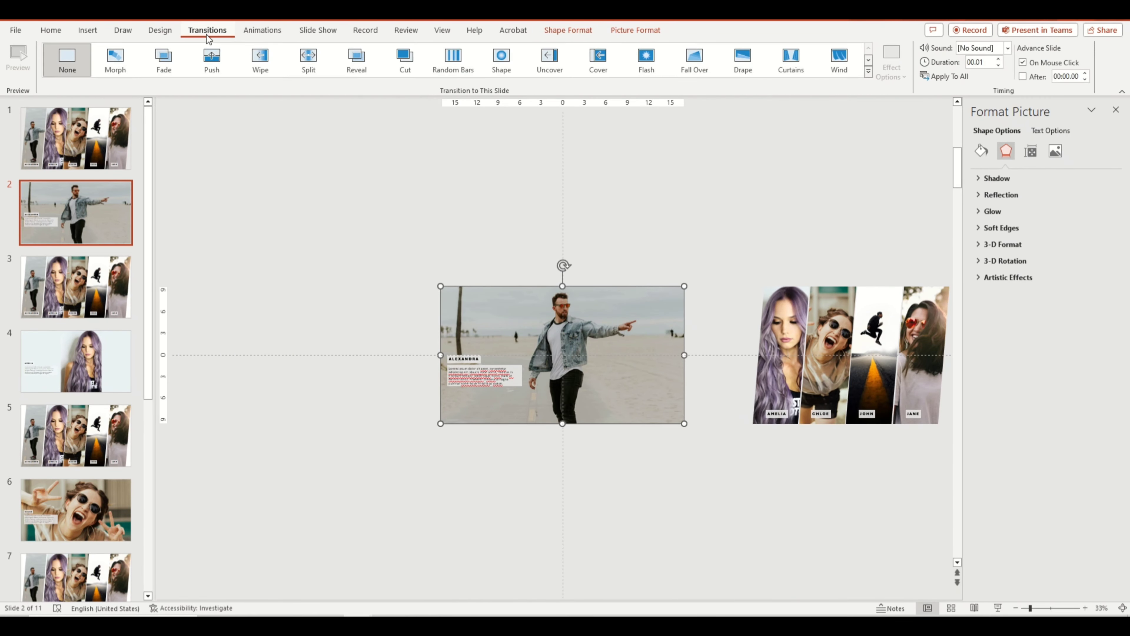
{"action": "left_click", "coordinate": [263, 71]}
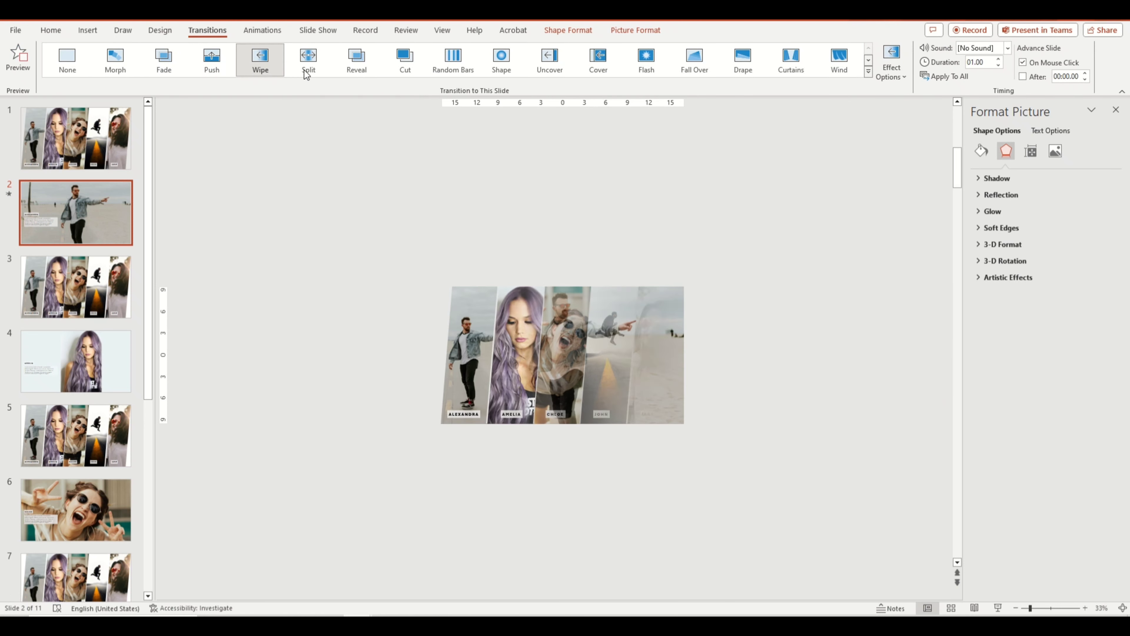
{"action": "left_click", "coordinate": [203, 66]}
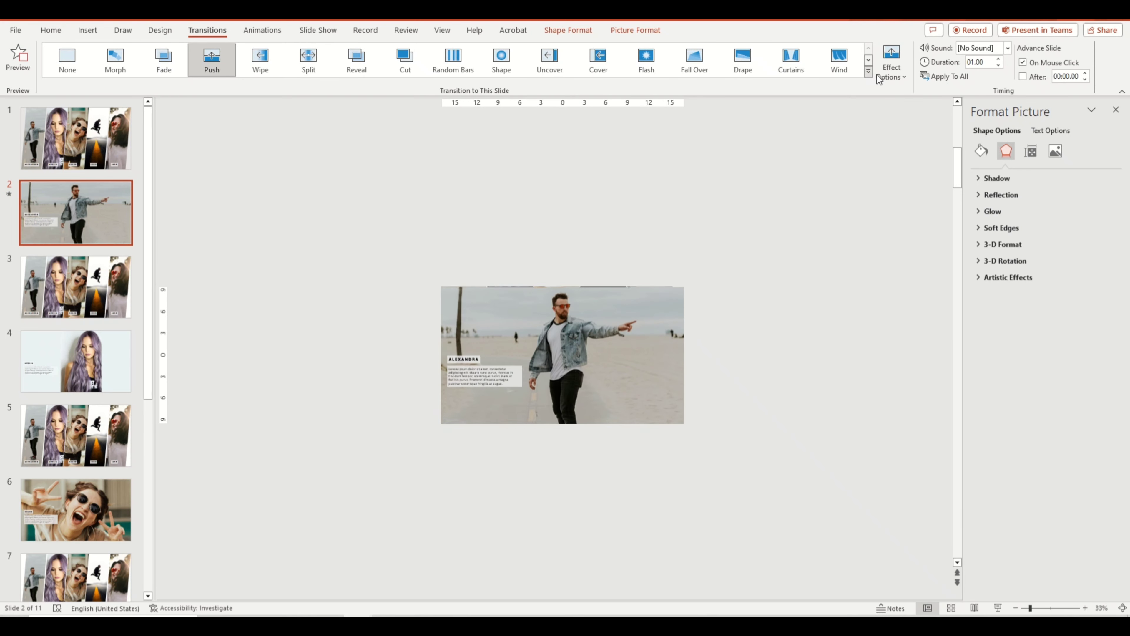
{"action": "left_click", "coordinate": [891, 66]}
{"action": "left_click", "coordinate": [916, 133]}
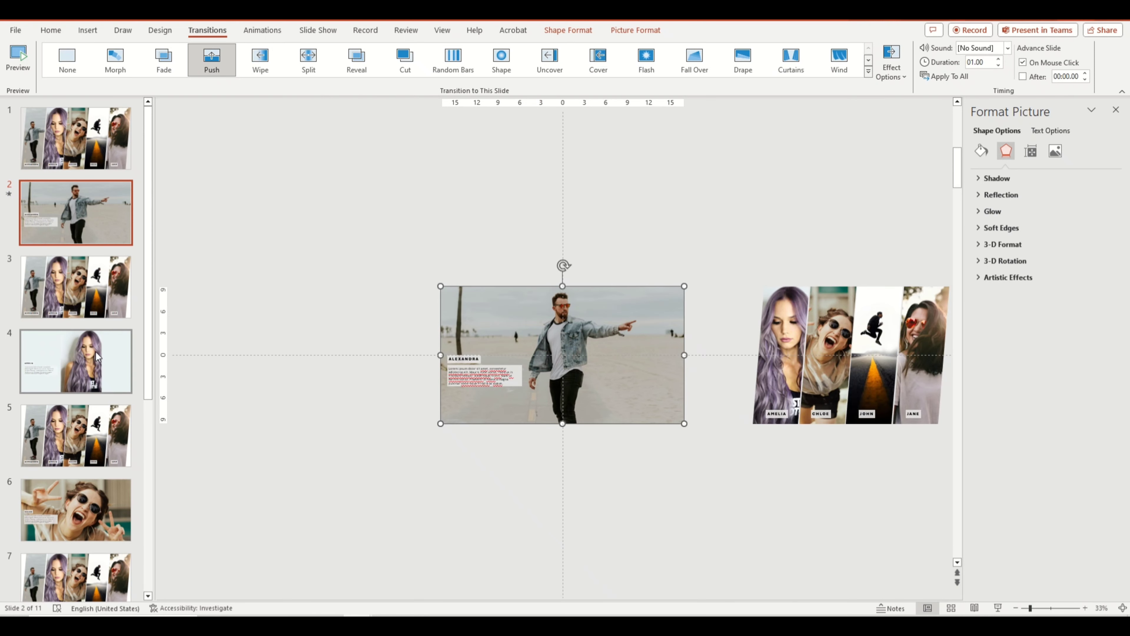
Give slide 3 a Push transition from the right
{"action": "left_click", "coordinate": [89, 298]}
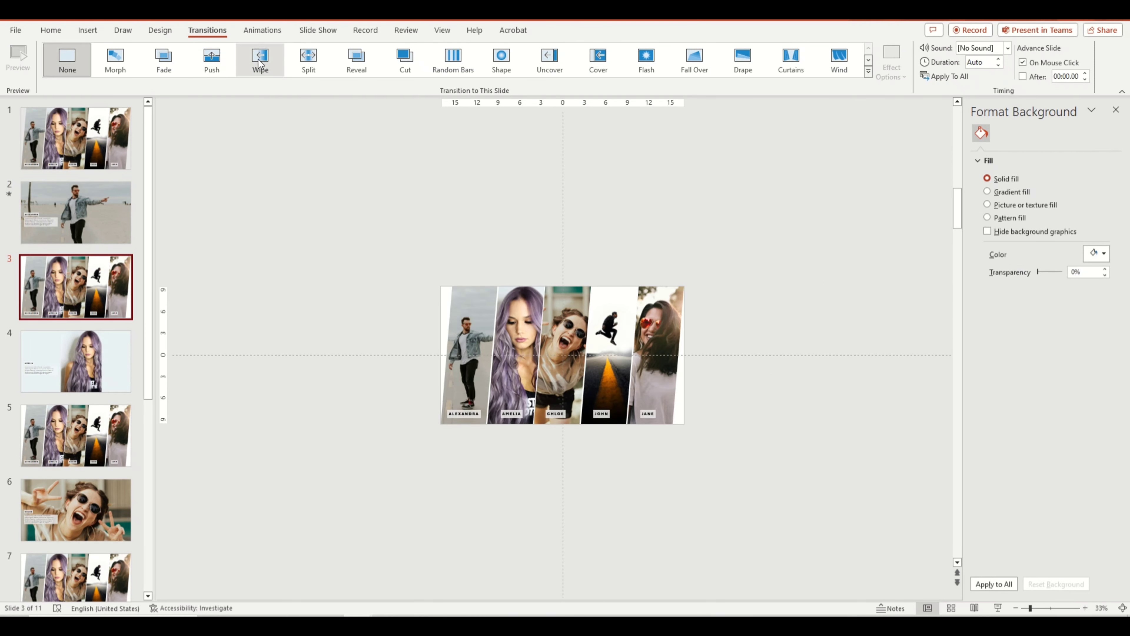
{"action": "left_click", "coordinate": [212, 60]}
{"action": "left_click", "coordinate": [892, 60]}
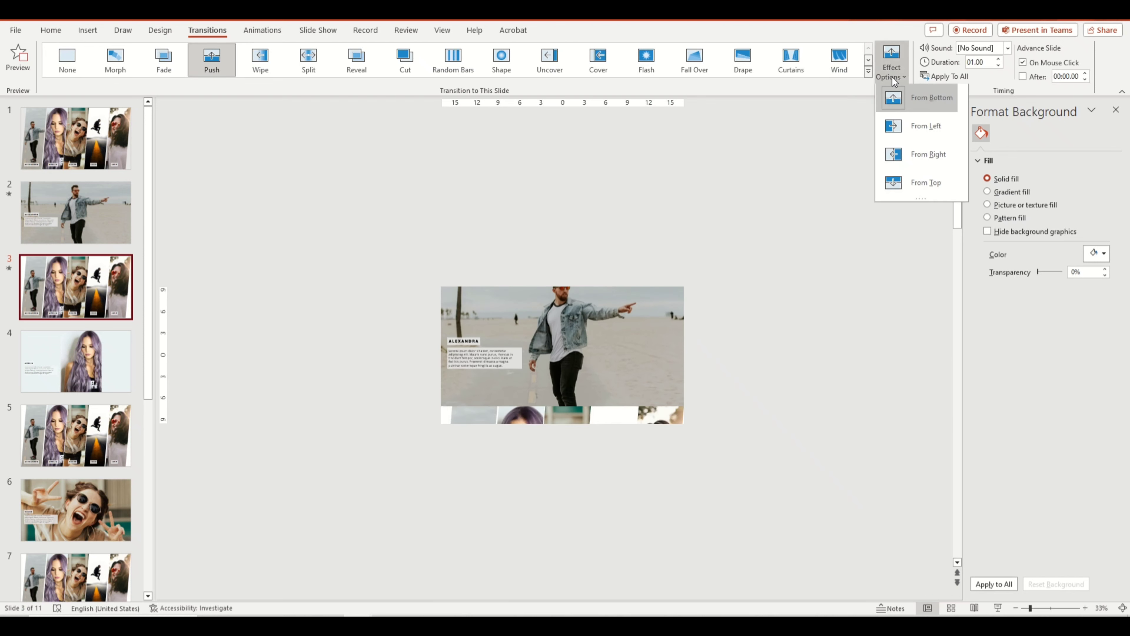
{"action": "left_click", "coordinate": [920, 154]}
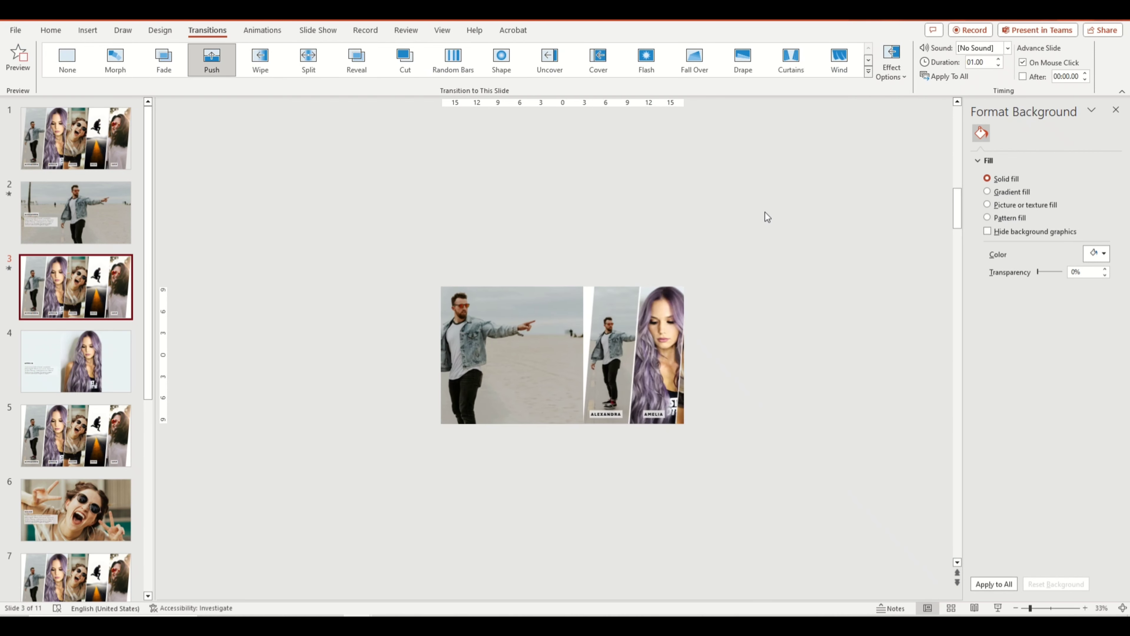
Give slide 4 a Push transition from the left
{"action": "left_click", "coordinate": [61, 337]}
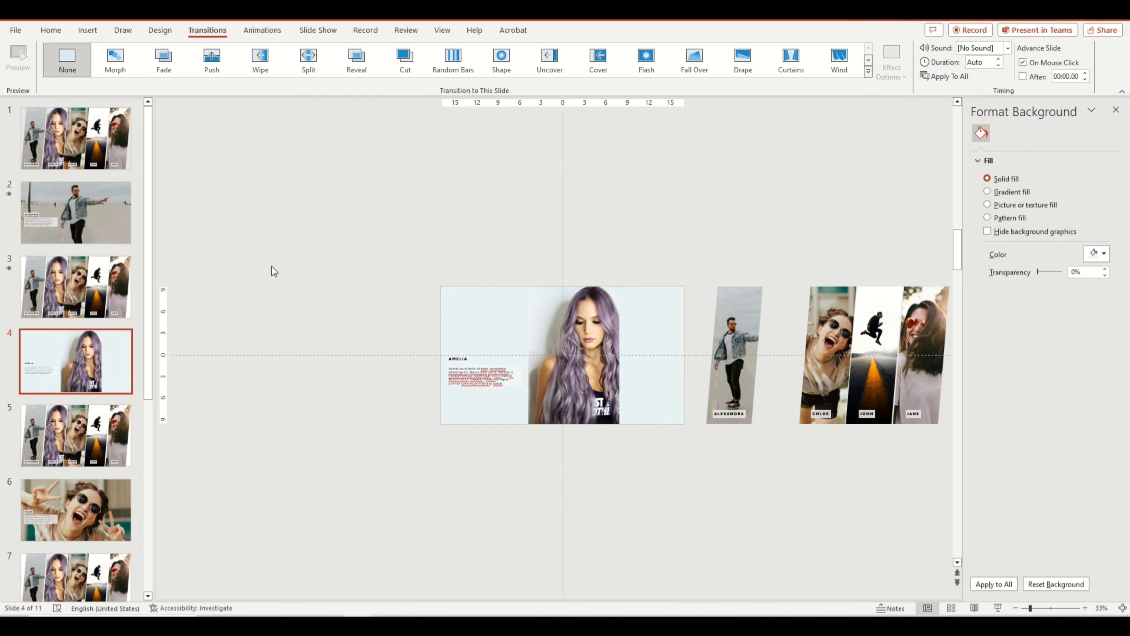
{"action": "left_click", "coordinate": [212, 59]}
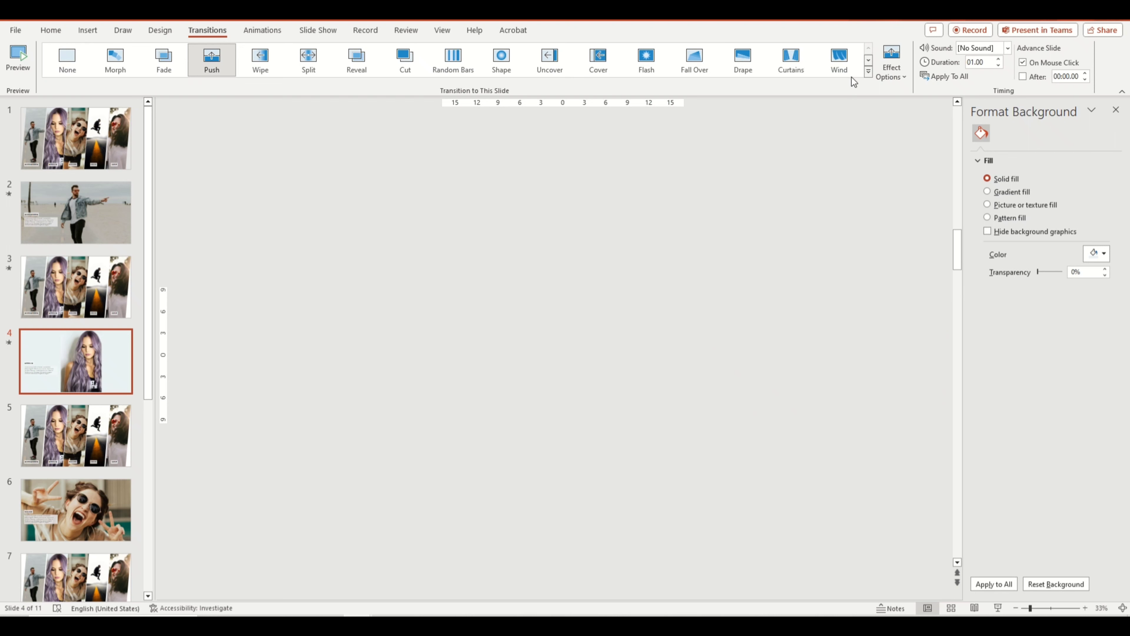
{"action": "left_click", "coordinate": [892, 62]}
{"action": "left_click", "coordinate": [920, 154]}
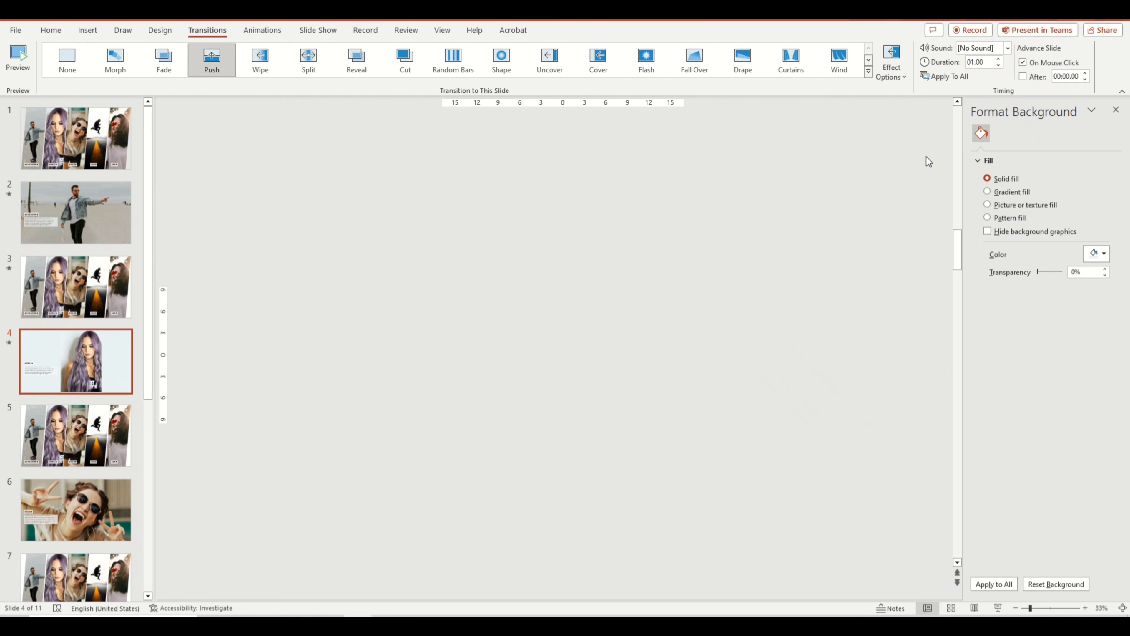
{"action": "left_click", "coordinate": [904, 78]}
{"action": "left_click", "coordinate": [917, 135]}
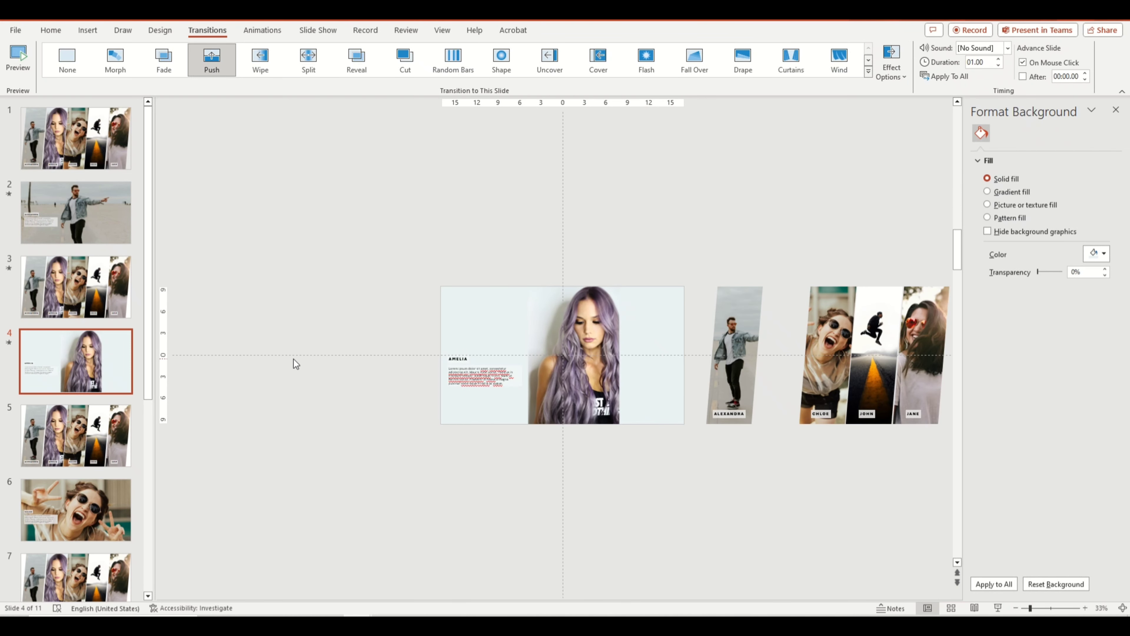
Give slide 5 a Push transition with a different direction
{"action": "left_click", "coordinate": [86, 420]}
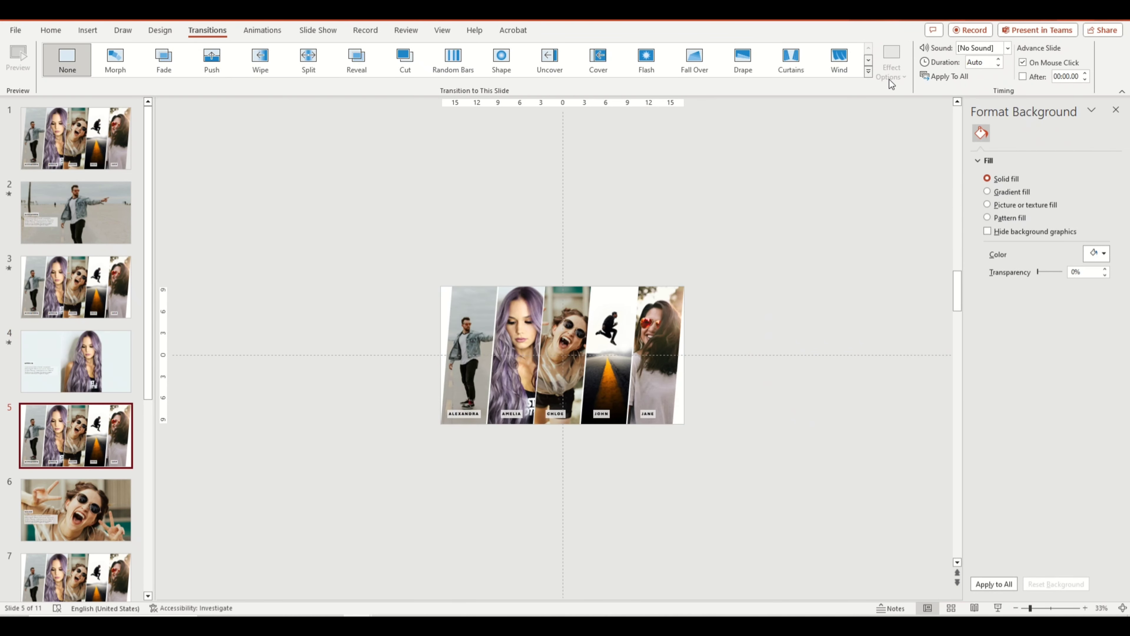
{"action": "left_click", "coordinate": [211, 63]}
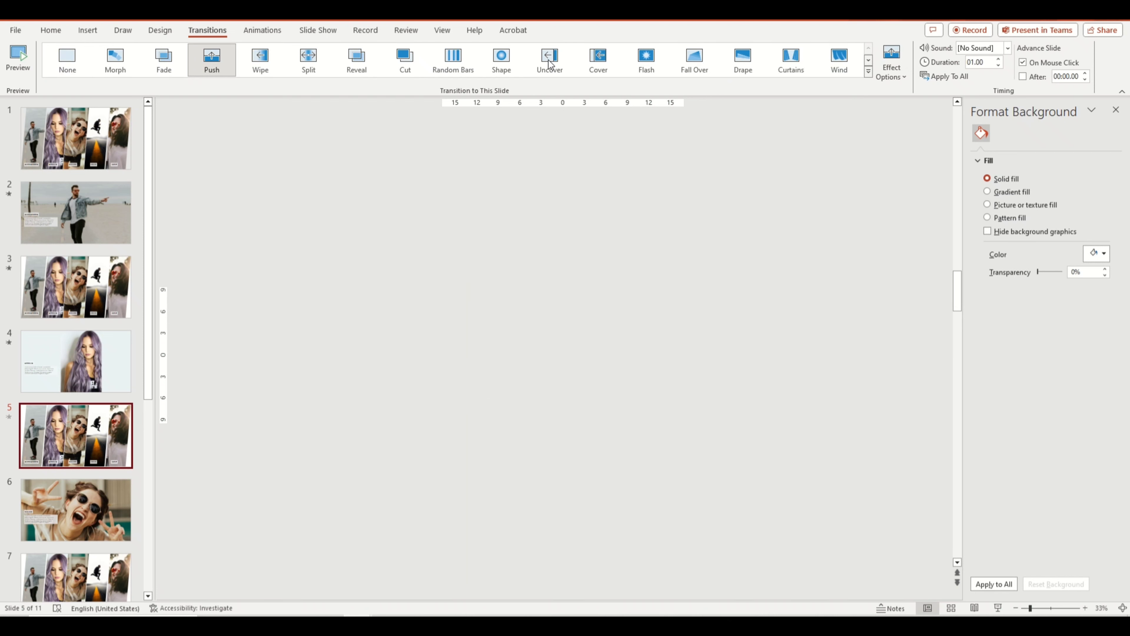
{"action": "left_click", "coordinate": [893, 70]}
{"action": "left_click", "coordinate": [915, 131]}
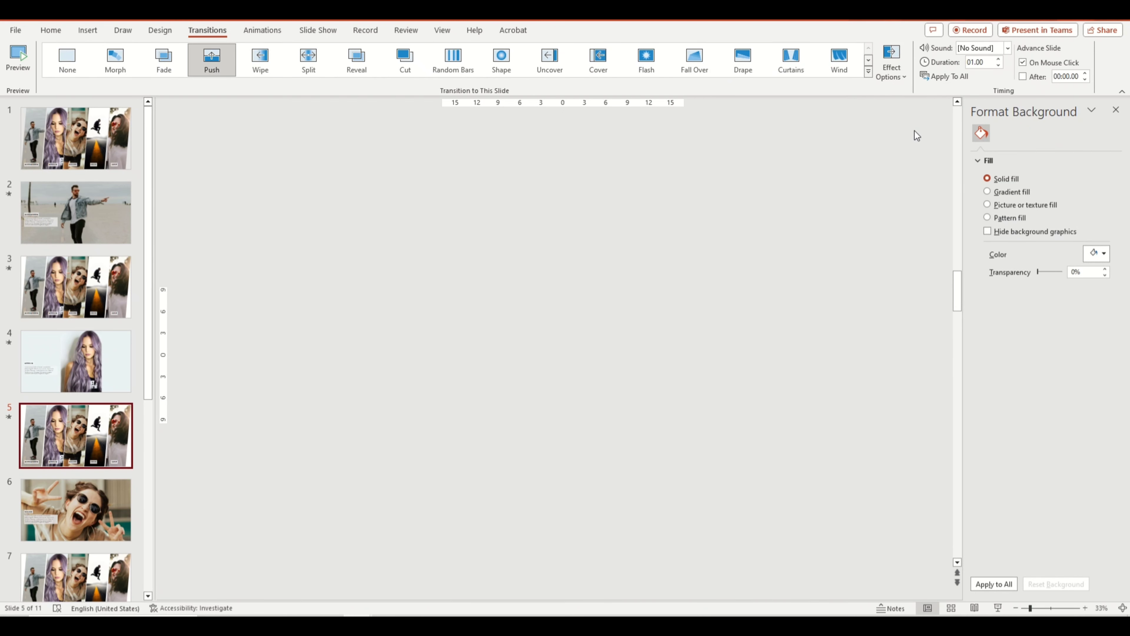
{"action": "left_click", "coordinate": [892, 62]}
{"action": "left_click", "coordinate": [911, 157]}
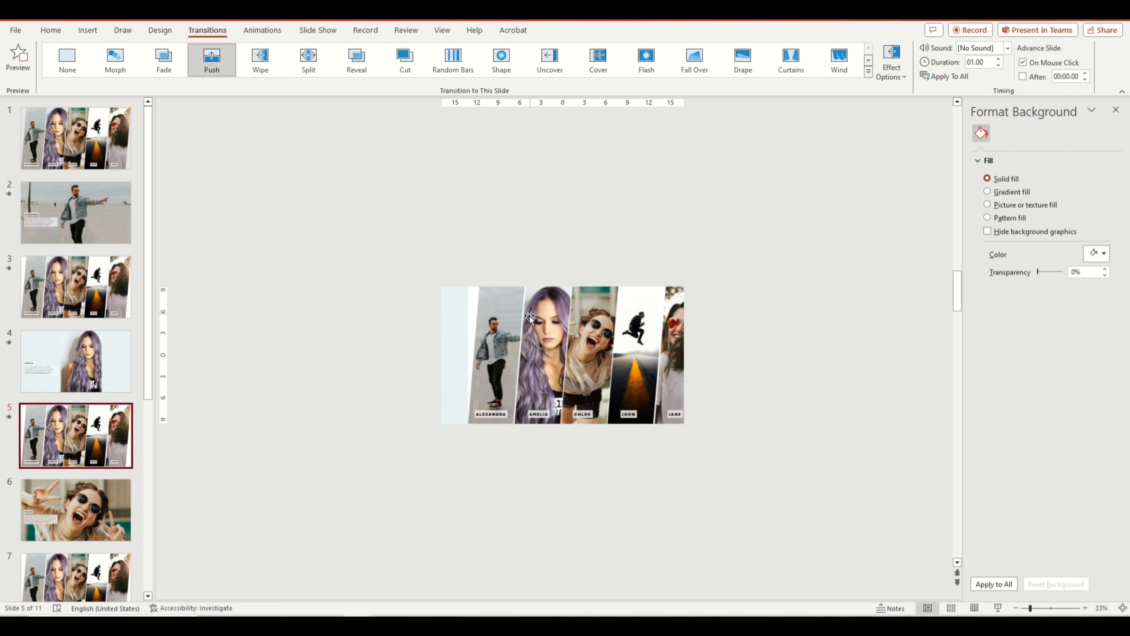
{"action": "scroll", "coordinate": [392, 321], "scroll_direction": "down", "scroll_amount": 1}
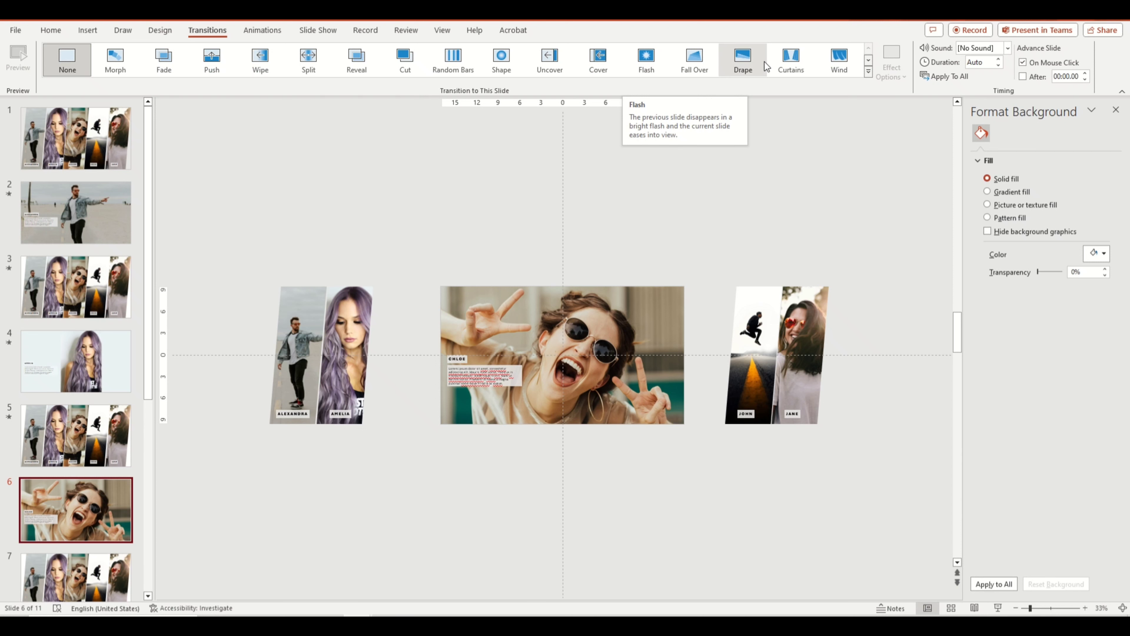
Apply the Zoom transition to slides 6 and 7
{"action": "left_click", "coordinate": [869, 72]}
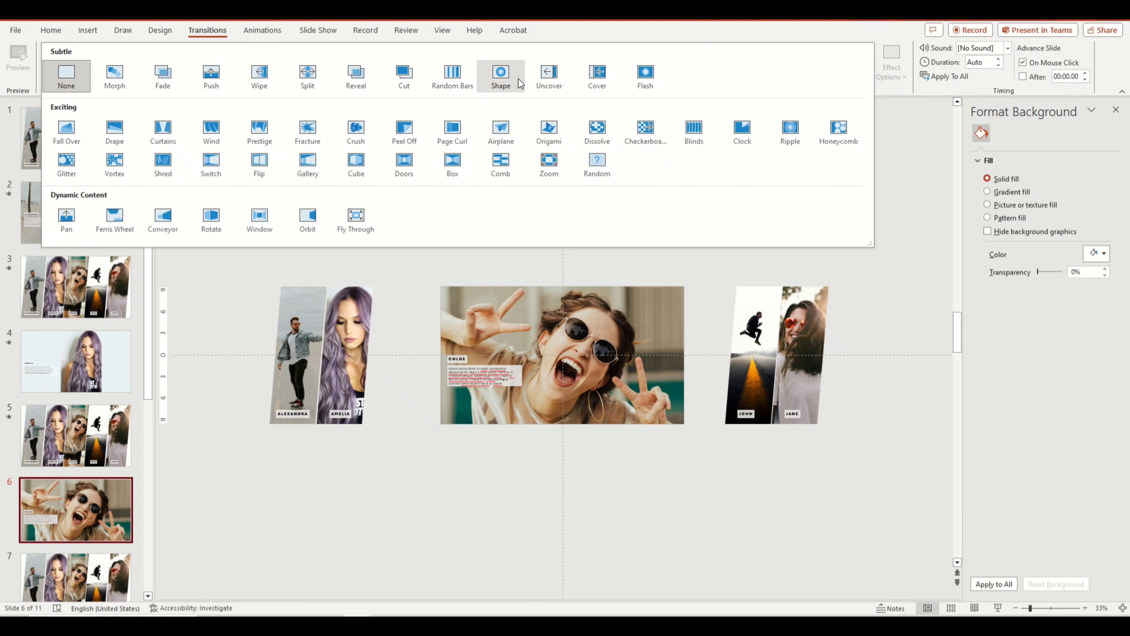
{"action": "left_click", "coordinate": [559, 172]}
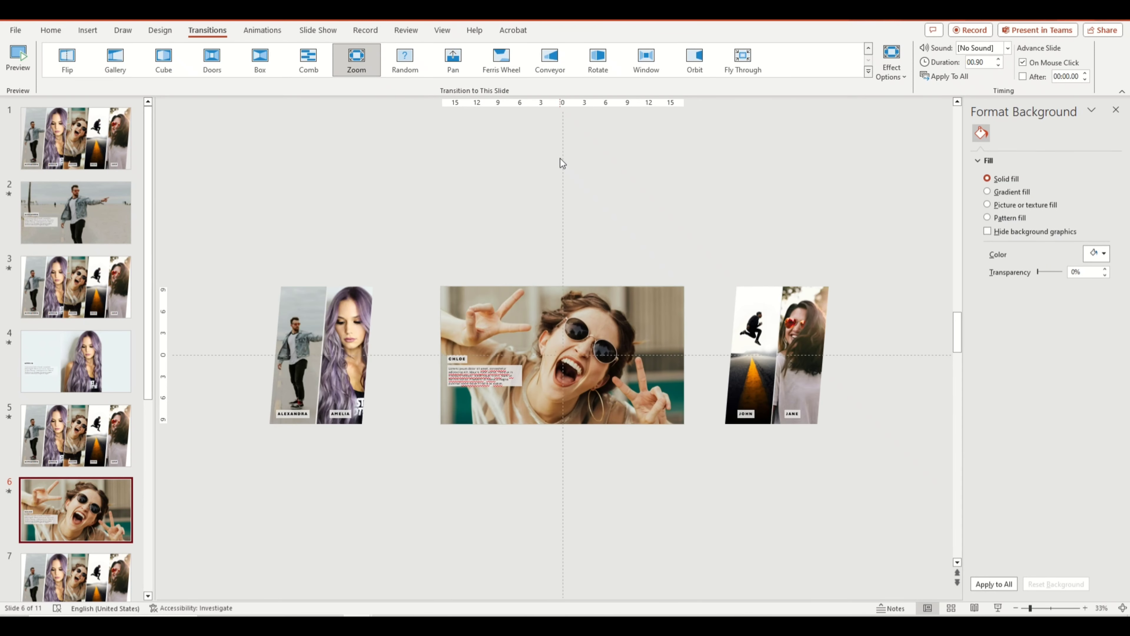
{"action": "scroll", "coordinate": [75, 436], "scroll_direction": "down", "scroll_amount": 3}
{"action": "left_click", "coordinate": [76, 477]}
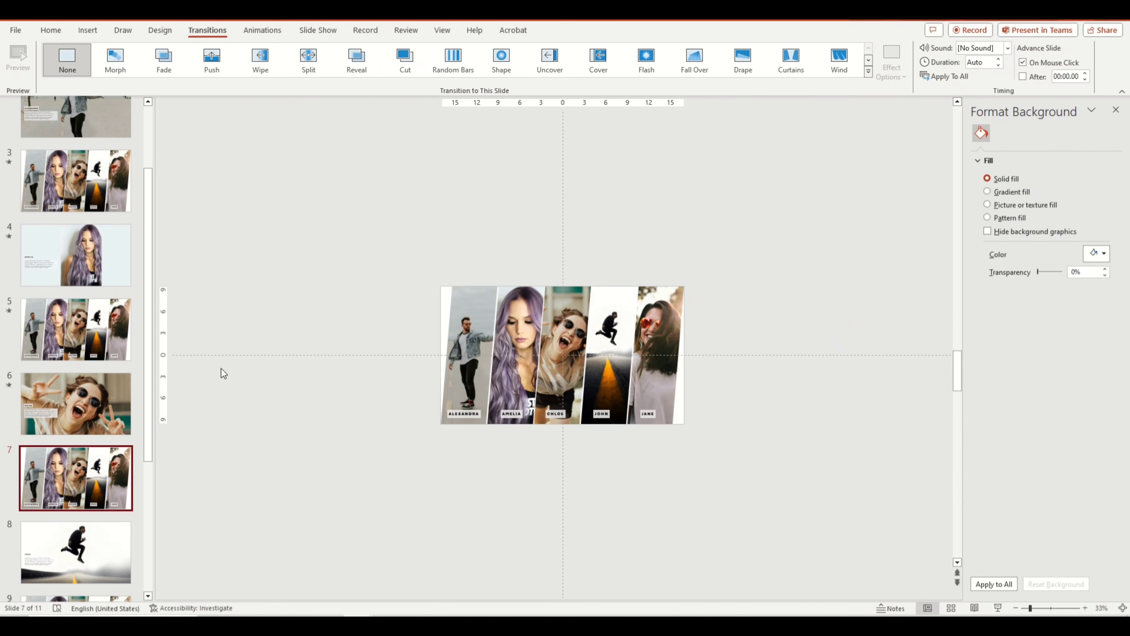
{"action": "left_click", "coordinate": [869, 73]}
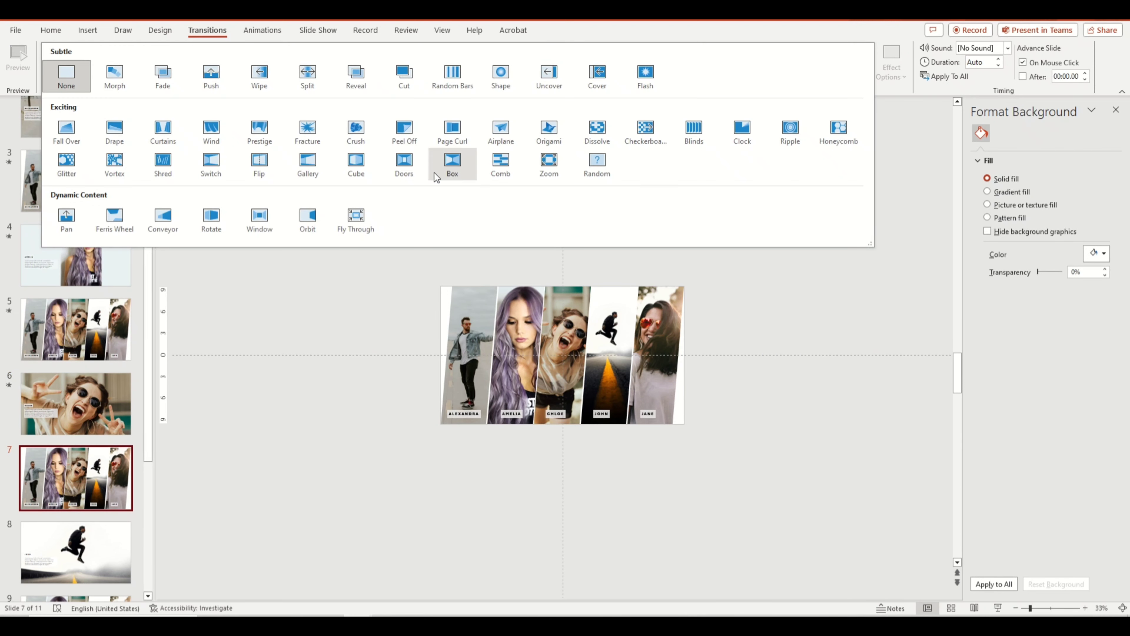
{"action": "left_click", "coordinate": [548, 163]}
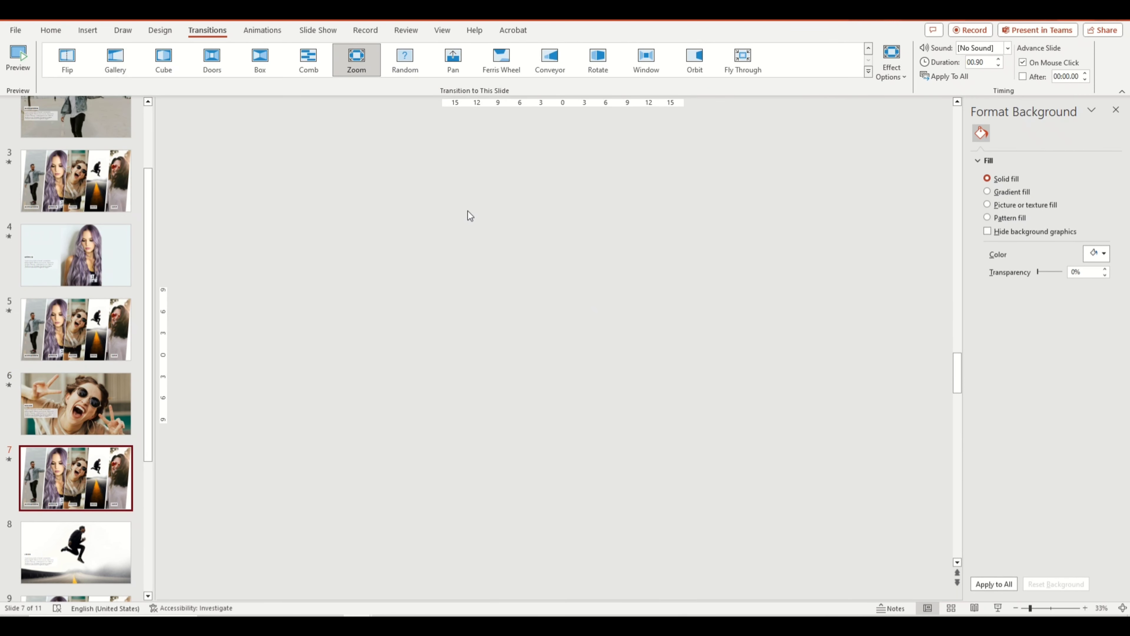
Apply the Flash transition to slides 8 and 9
{"action": "key", "text": "Down"}
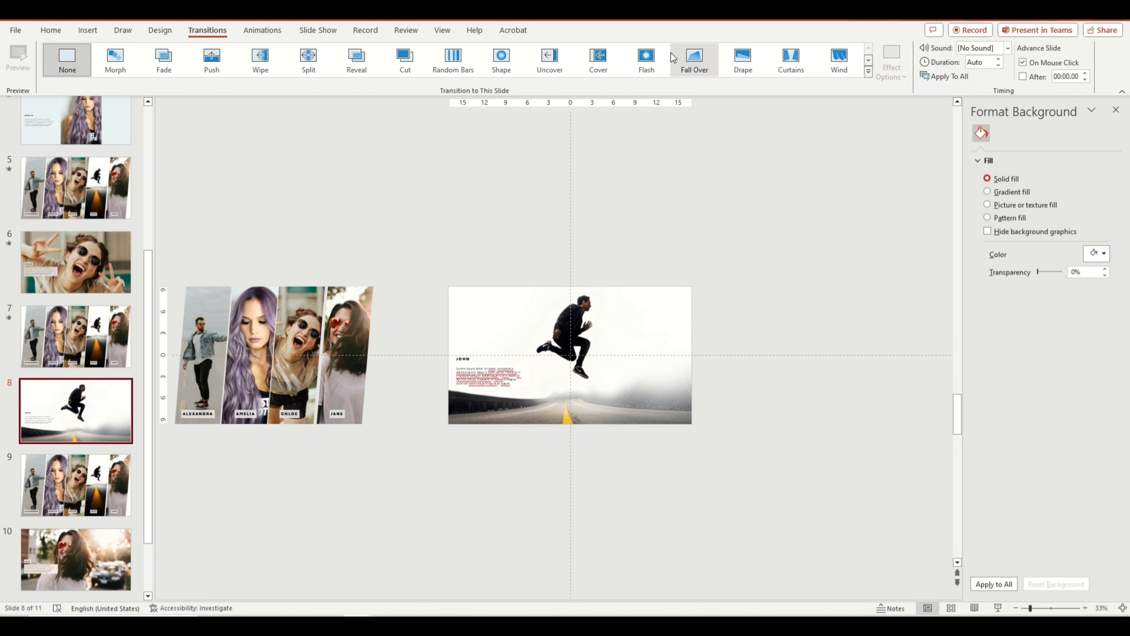
{"action": "left_click", "coordinate": [653, 53]}
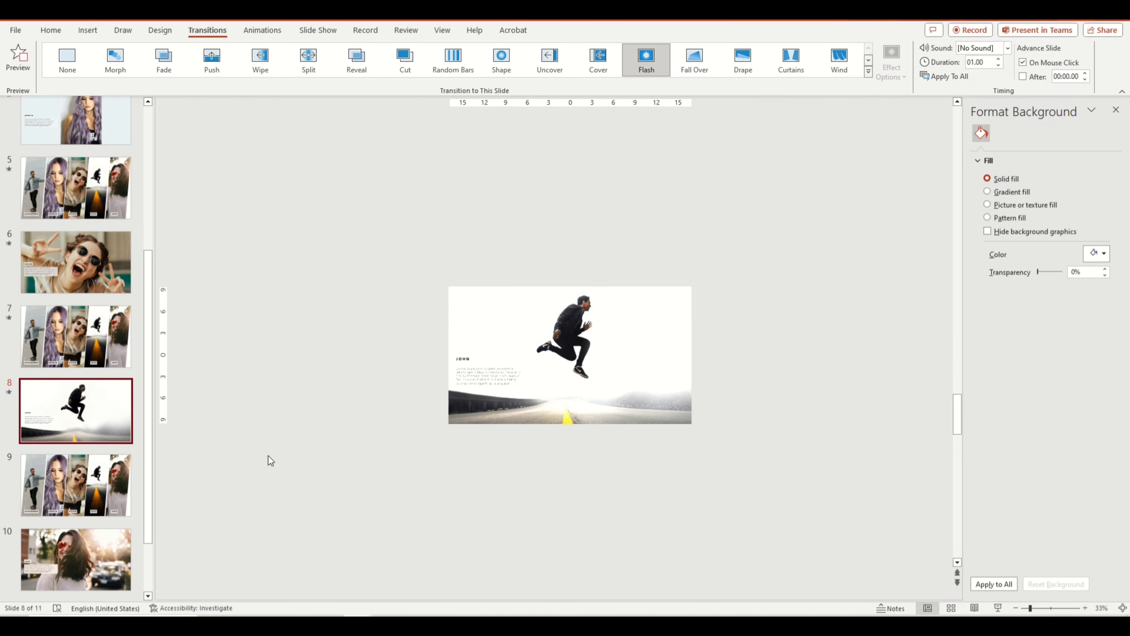
{"action": "key", "text": "Down"}
{"action": "left_click", "coordinate": [646, 58]}
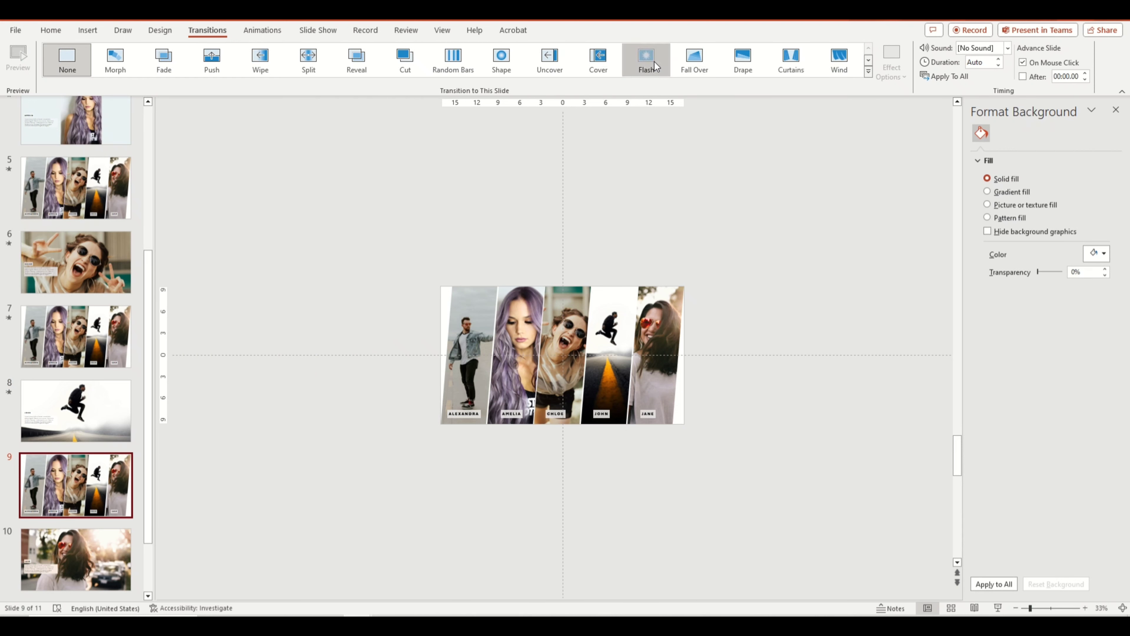
{"action": "scroll", "coordinate": [78, 436], "scroll_direction": "down", "scroll_amount": 1}
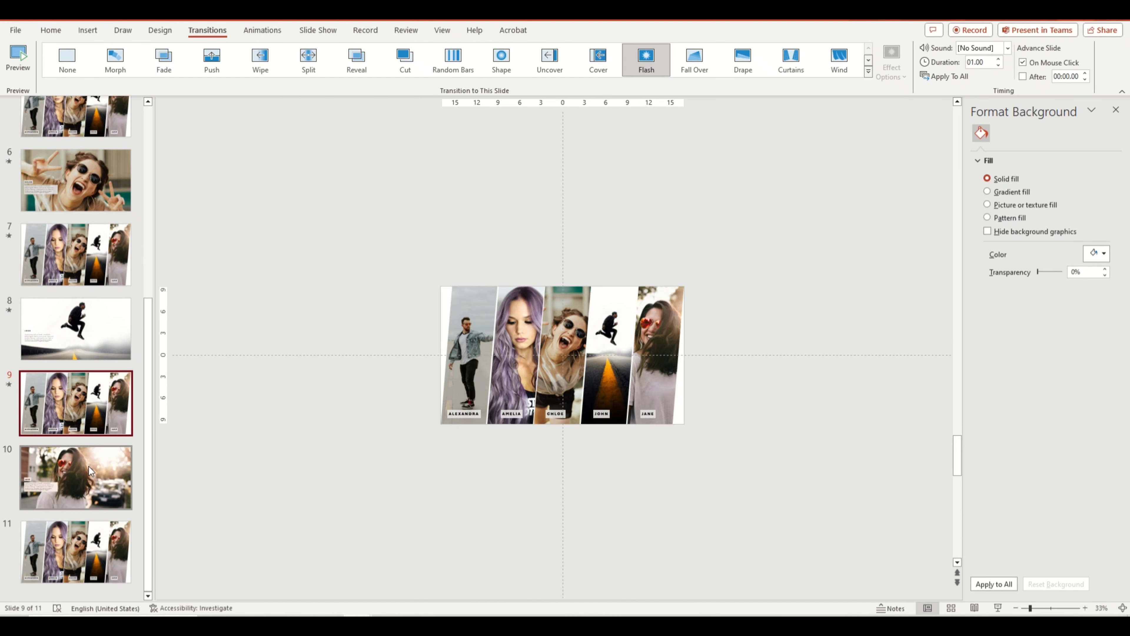
{"action": "left_click", "coordinate": [88, 466]}
Give slide 10 the Gallery transition, replacing a briefly tried Switch transition
{"action": "left_click", "coordinate": [561, 368]}
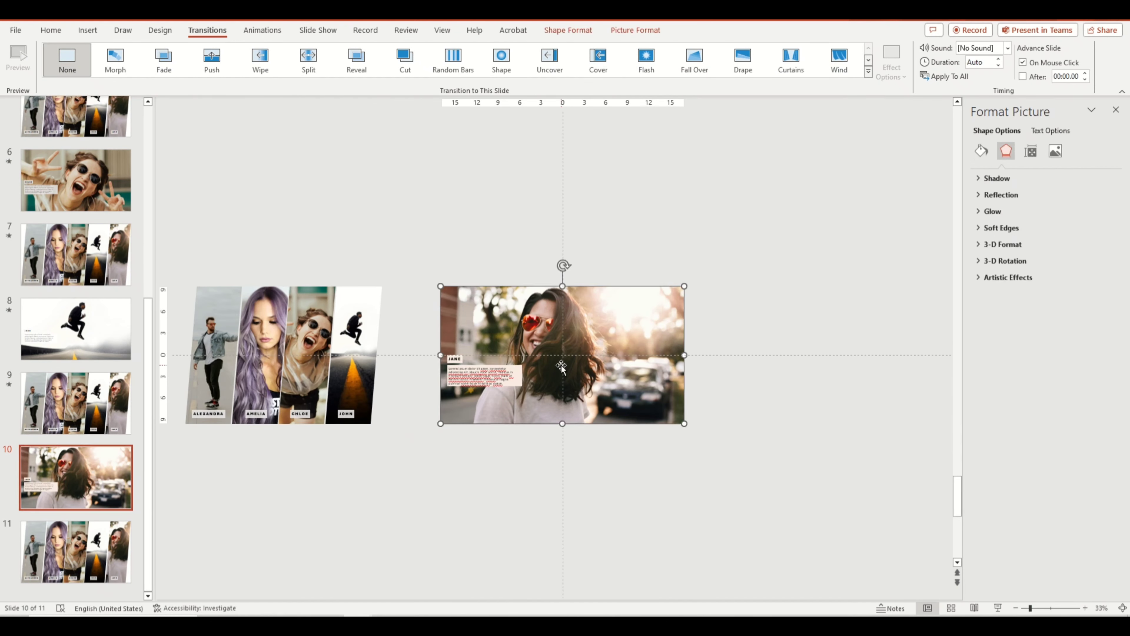
{"action": "left_click", "coordinate": [434, 257]}
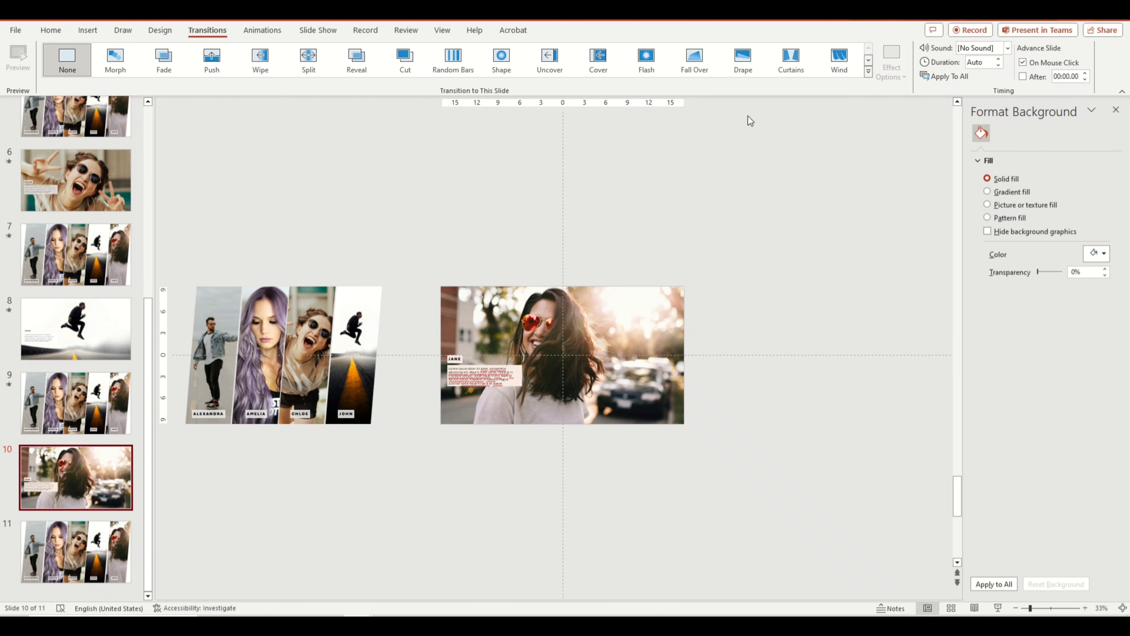
{"action": "left_click", "coordinate": [868, 72]}
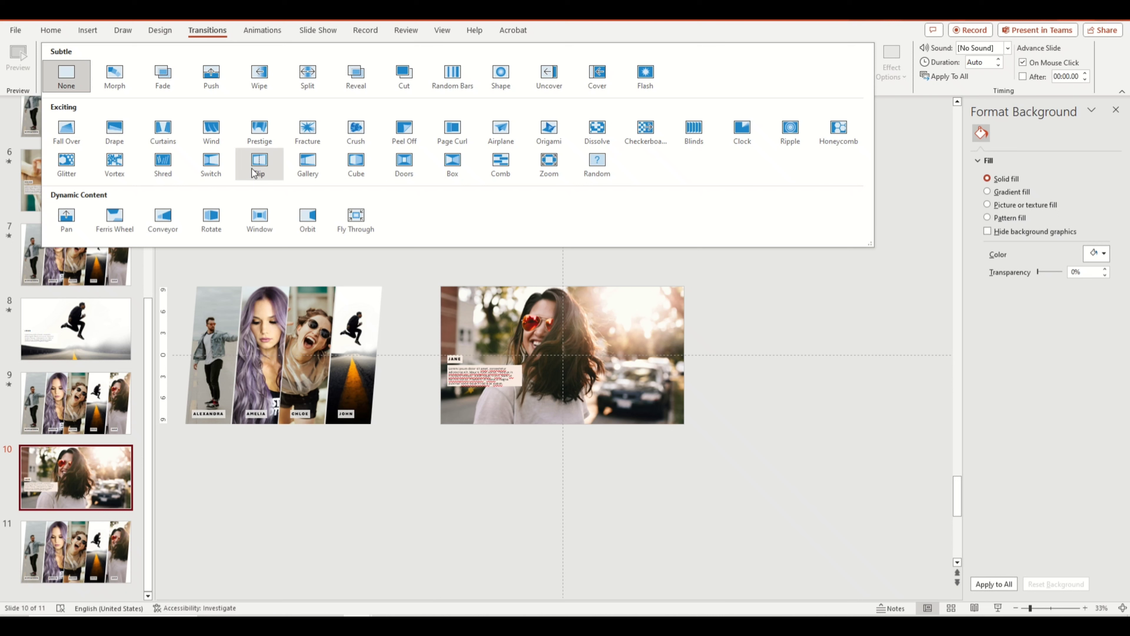
{"action": "left_click", "coordinate": [211, 164]}
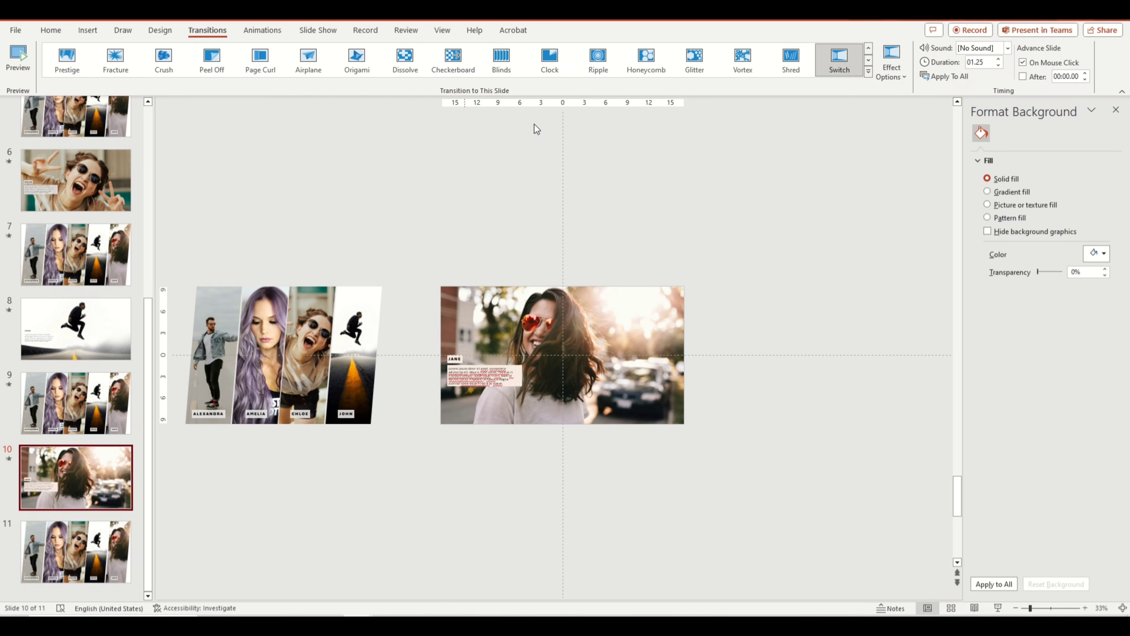
{"action": "left_click", "coordinate": [869, 71]}
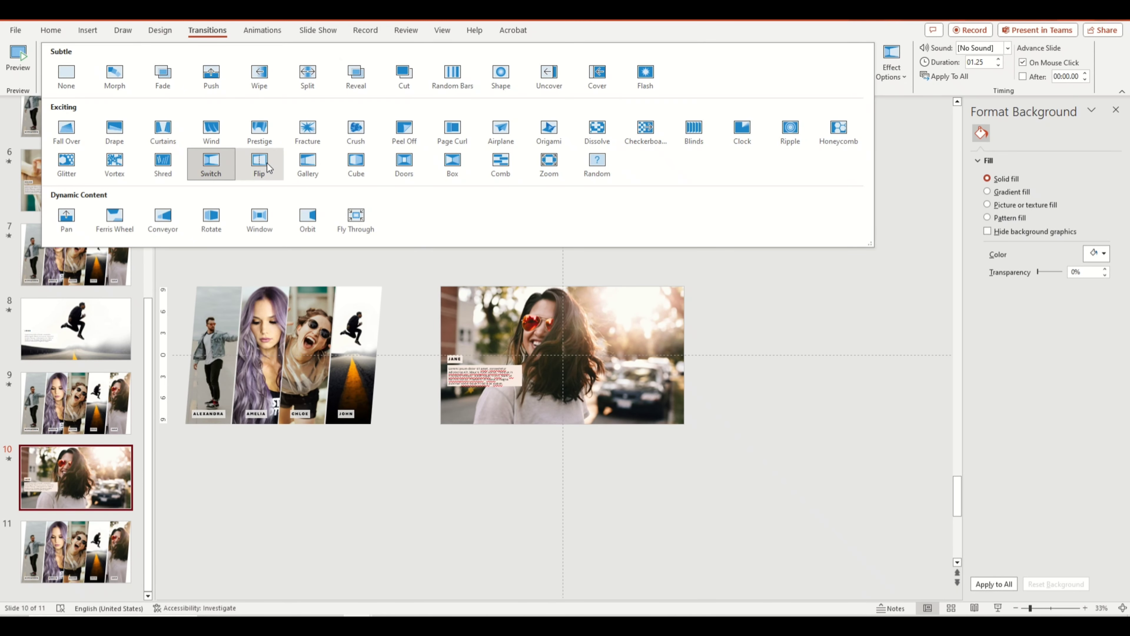
{"action": "left_click", "coordinate": [307, 166]}
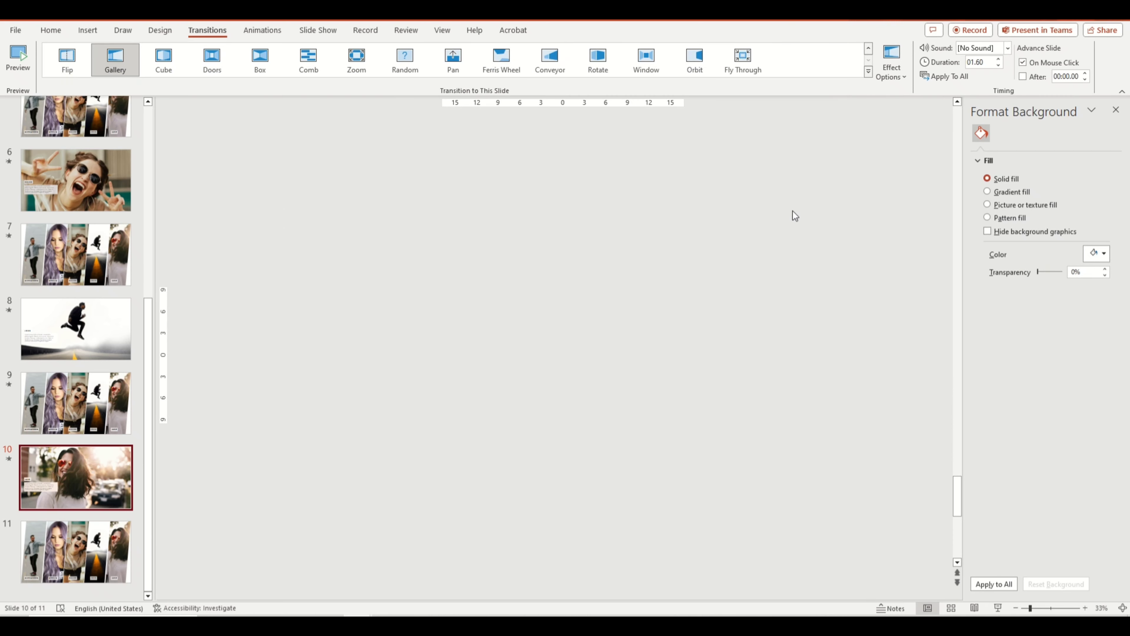
Apply Gallery to slide 11 with From Left direction, then return to slide 1
{"action": "scroll", "coordinate": [735, 226], "scroll_direction": "down", "scroll_amount": 1}
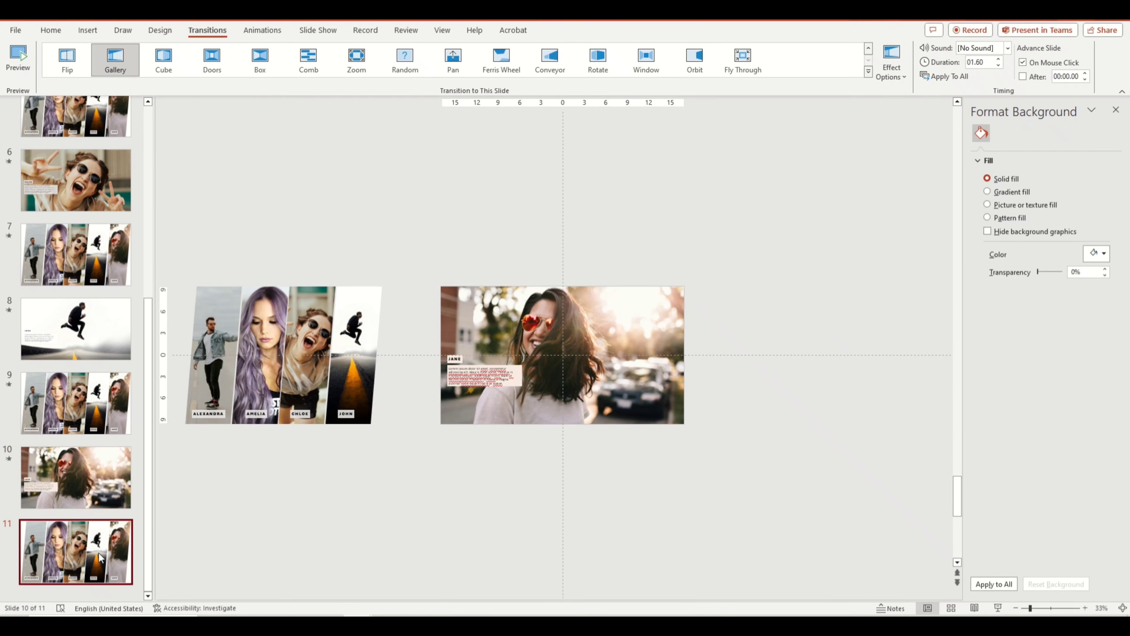
{"action": "left_click", "coordinate": [868, 71]}
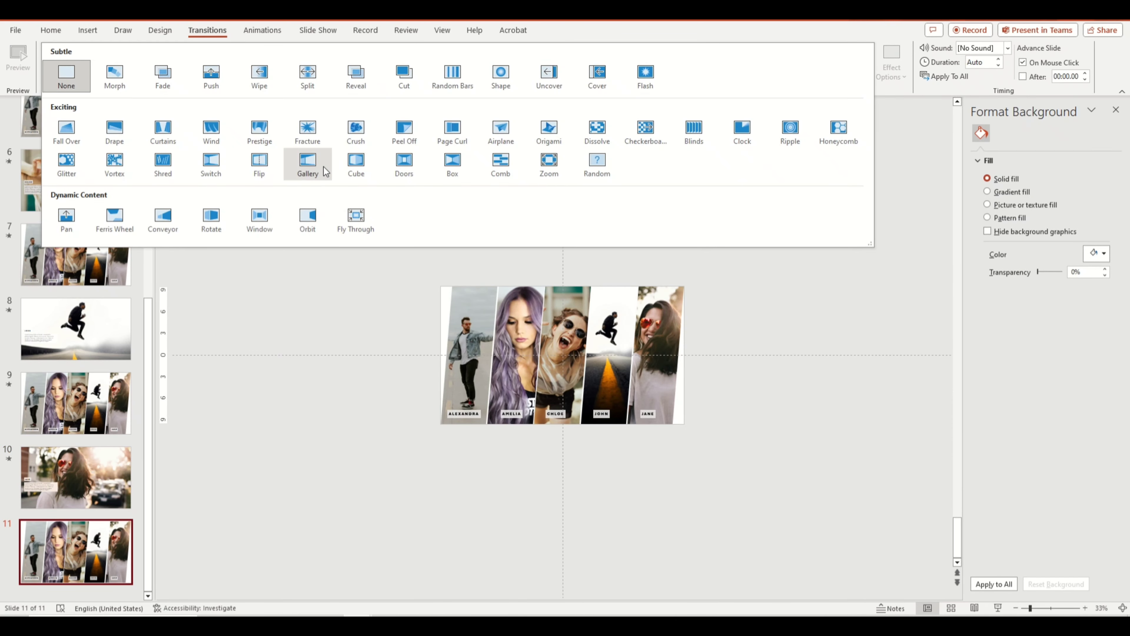
{"action": "left_click", "coordinate": [304, 170]}
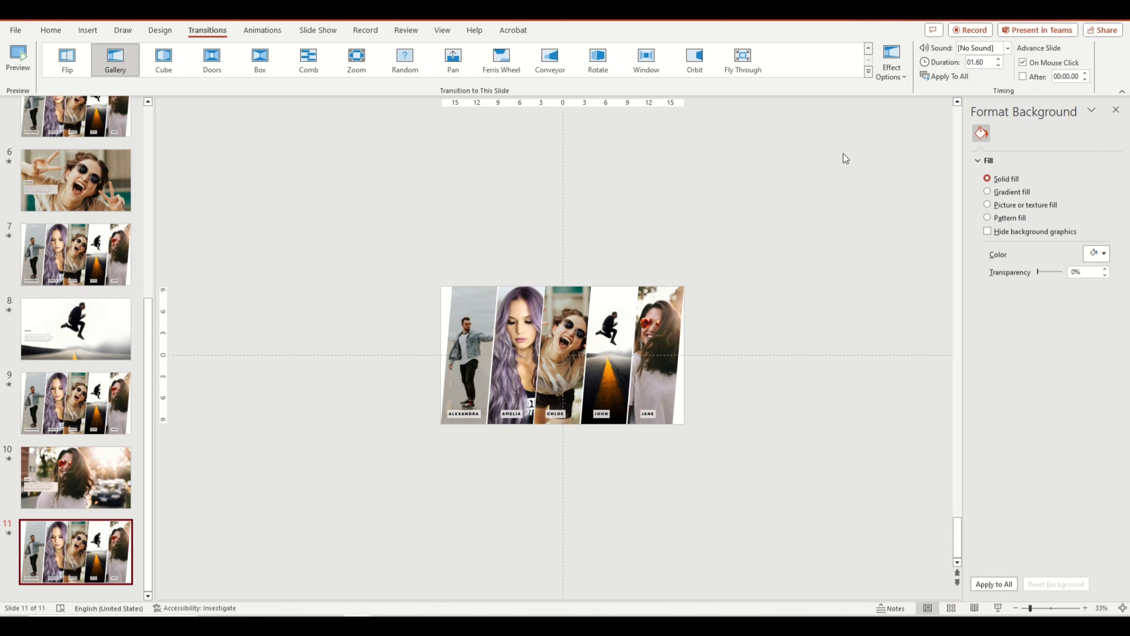
{"action": "left_click", "coordinate": [891, 63]}
{"action": "left_click", "coordinate": [929, 129]}
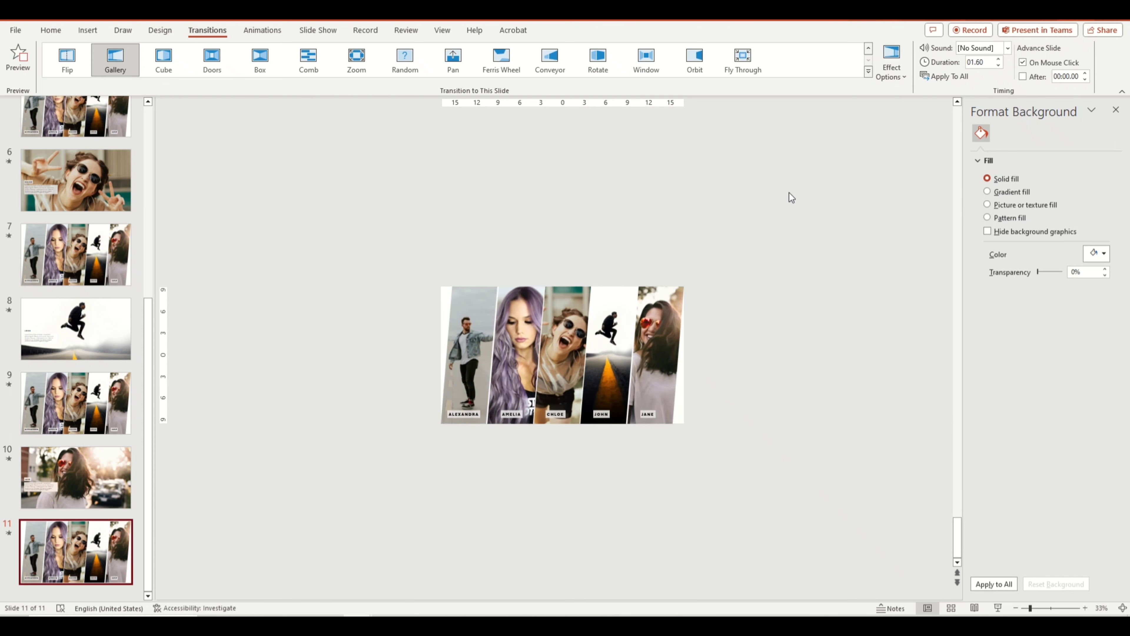
{"action": "scroll", "coordinate": [75, 312], "scroll_direction": "up", "scroll_amount": 5}
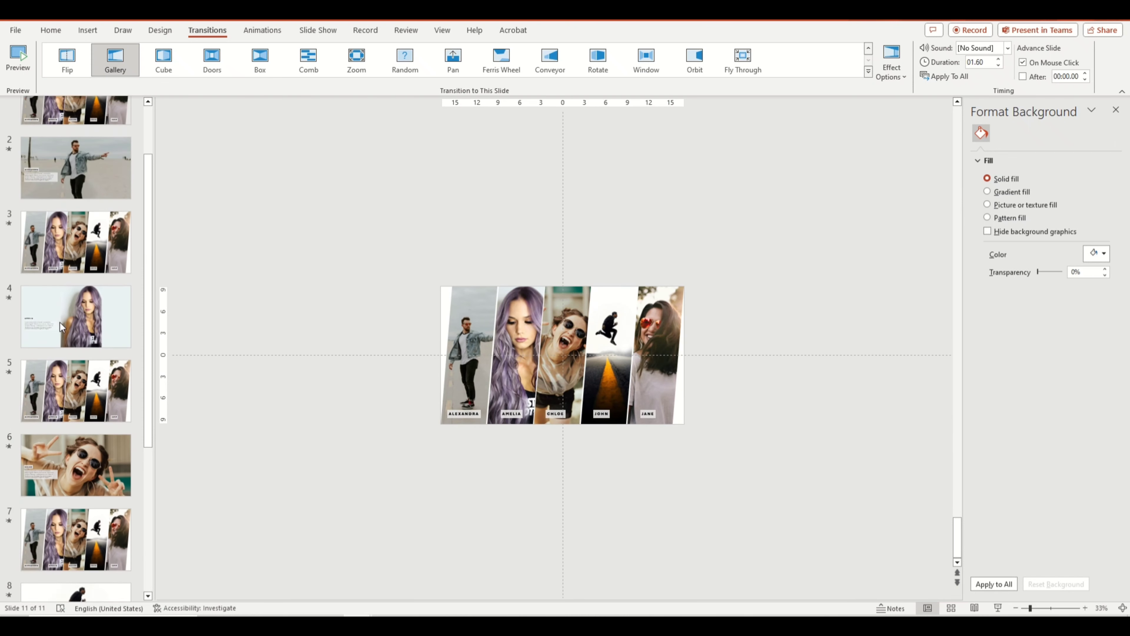
{"action": "left_click", "coordinate": [75, 138]}
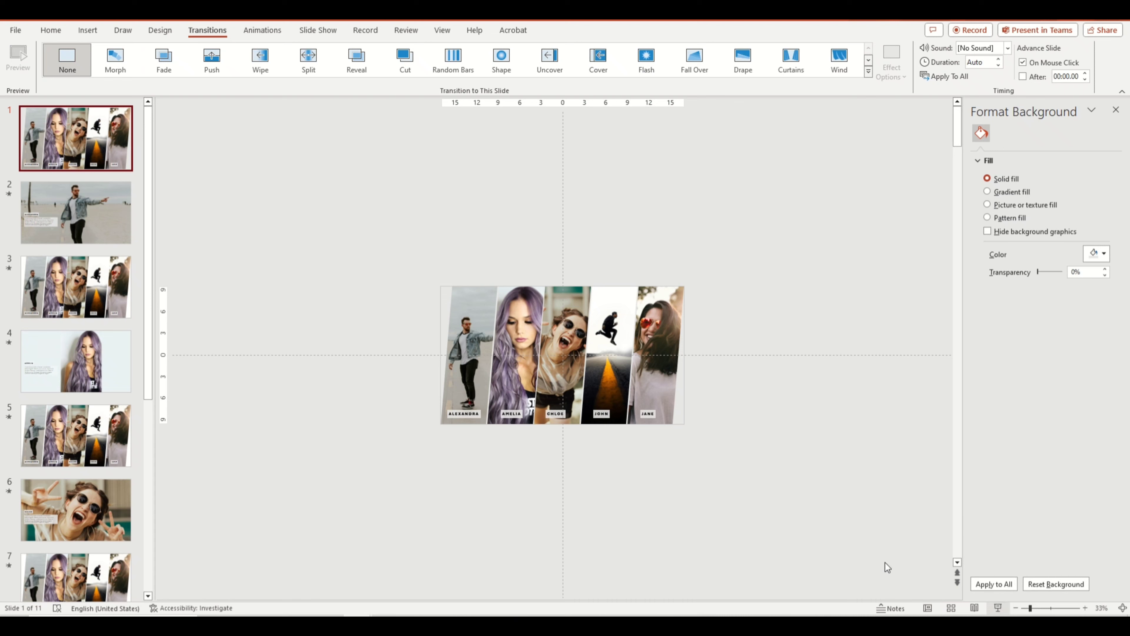
Play the slide show from slide 1, alternating between the five-photo strip and each person's slide
{"action": "key", "text": "F5"}
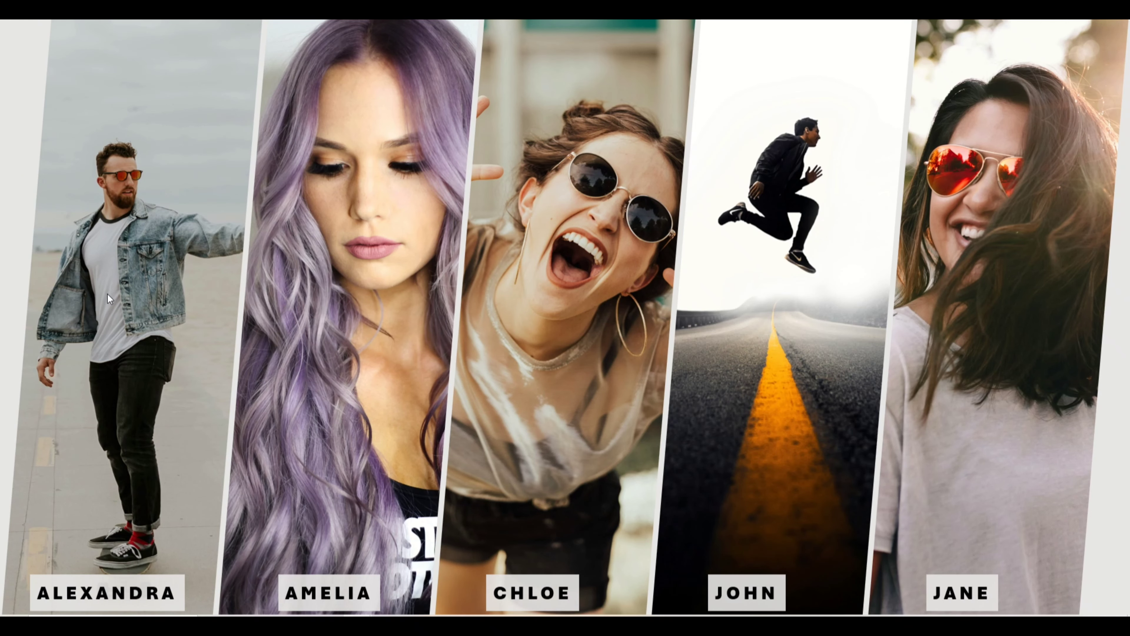
{"action": "left_click", "coordinate": [108, 294]}
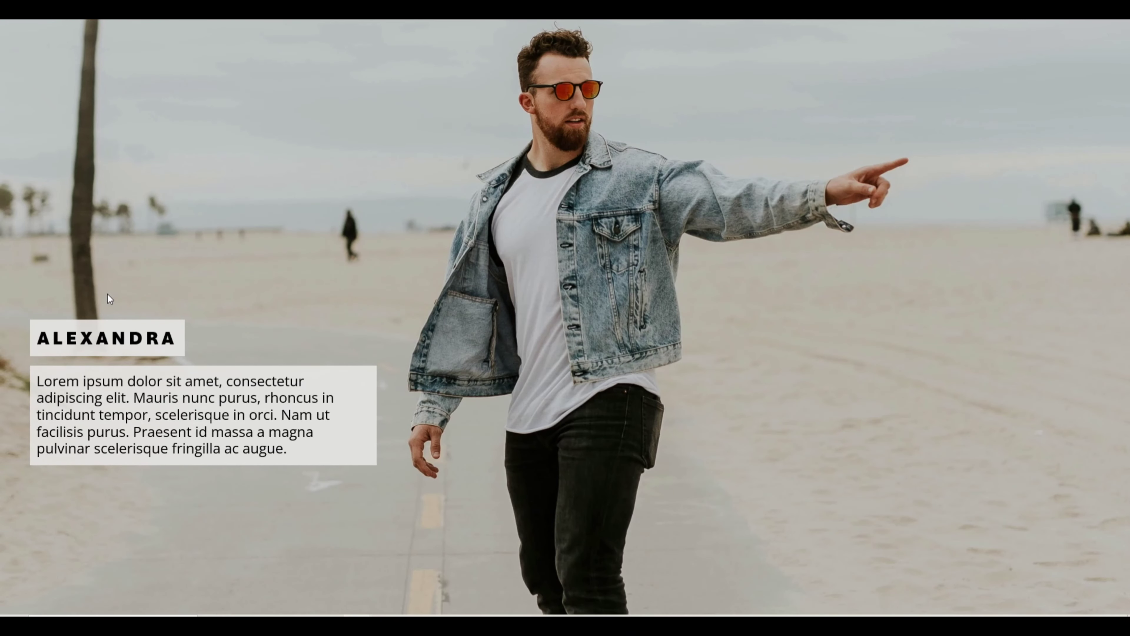
{"action": "left_click", "coordinate": [108, 295]}
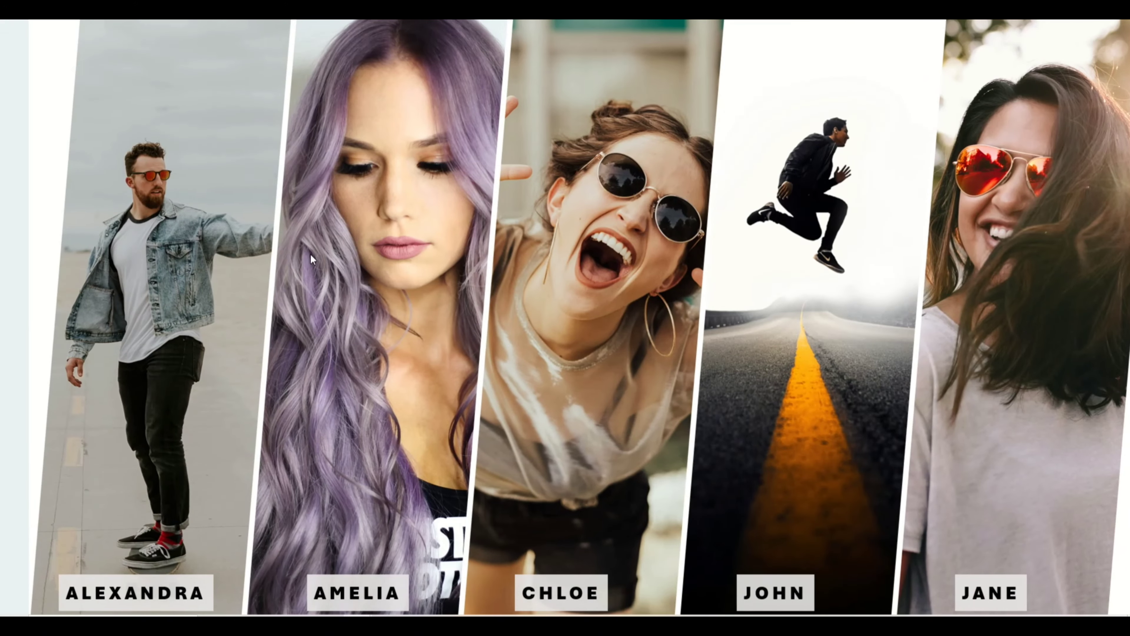
{"action": "left_click", "coordinate": [311, 254]}
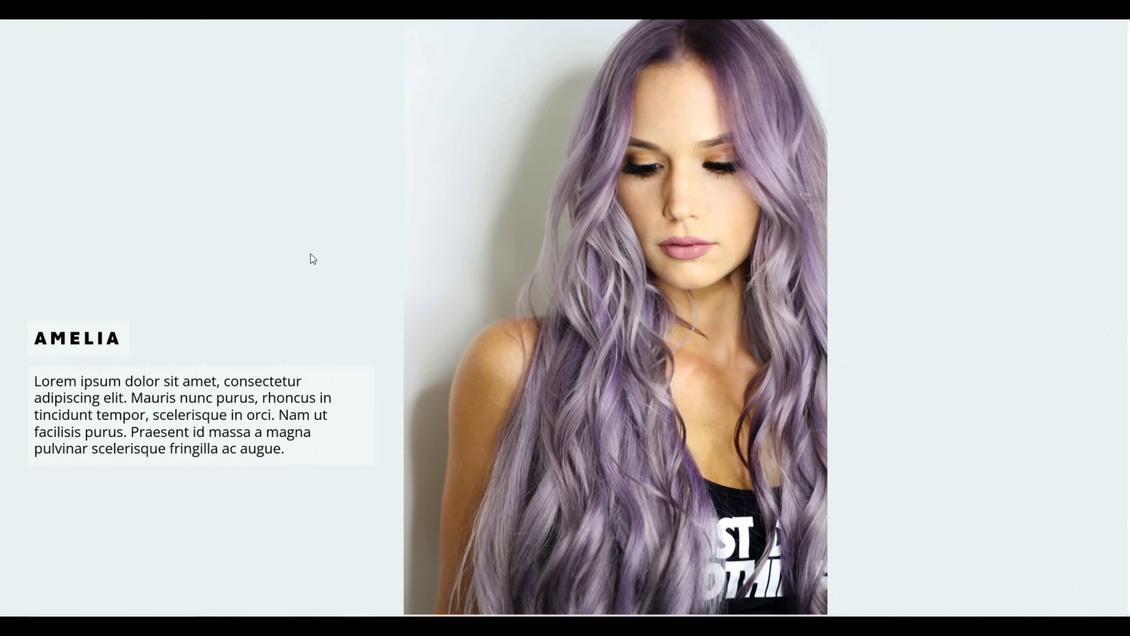
{"action": "left_click", "coordinate": [311, 254]}
{"action": "left_click", "coordinate": [310, 253]}
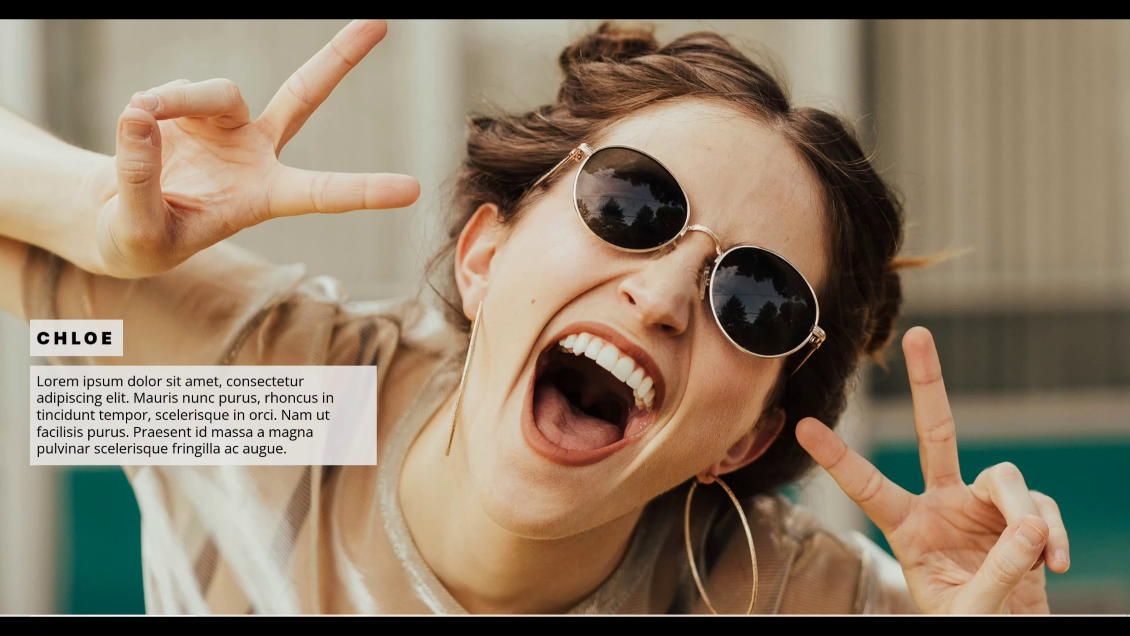
{"action": "key", "text": "Right"}
{"action": "key", "text": "Right"}
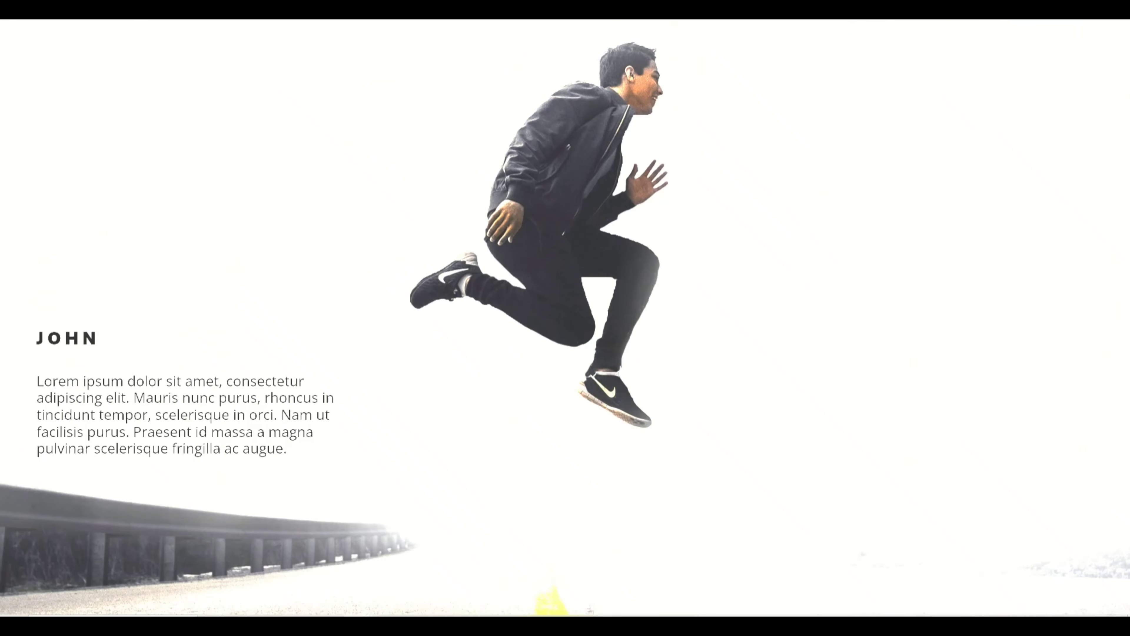
{"action": "key", "text": "Right"}
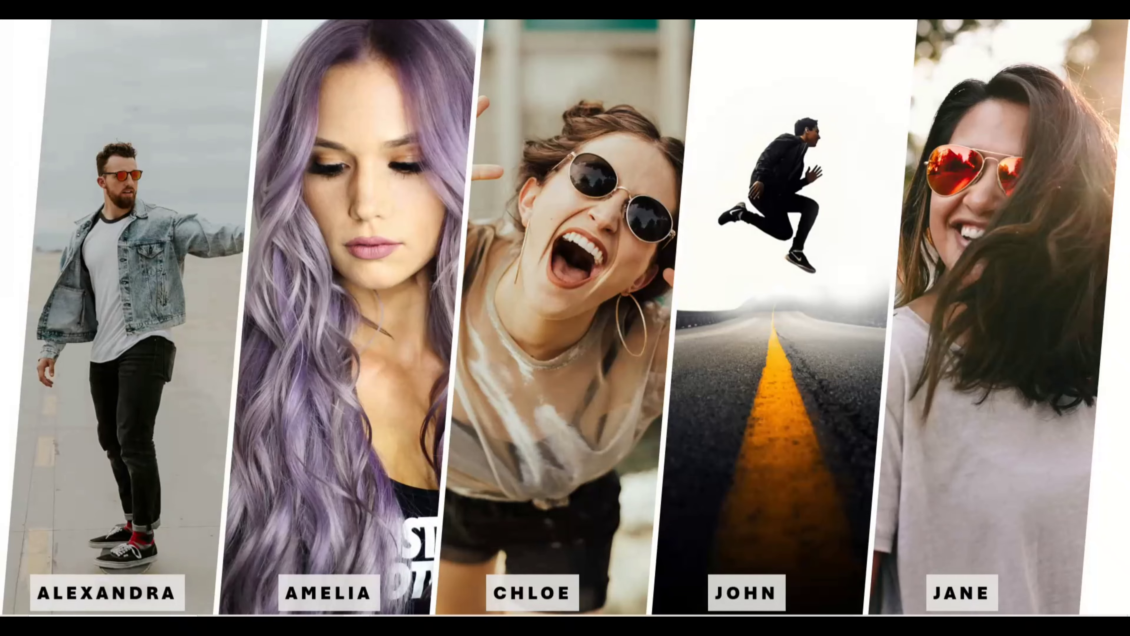
{"action": "key", "text": "Right"}
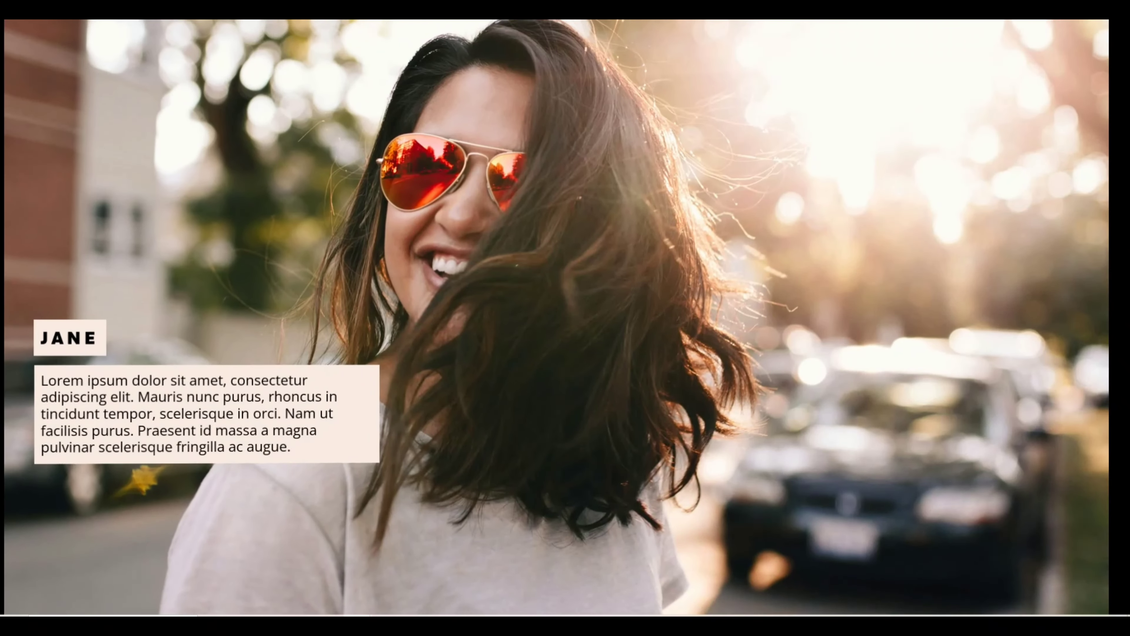
{"action": "key", "text": "Right"}
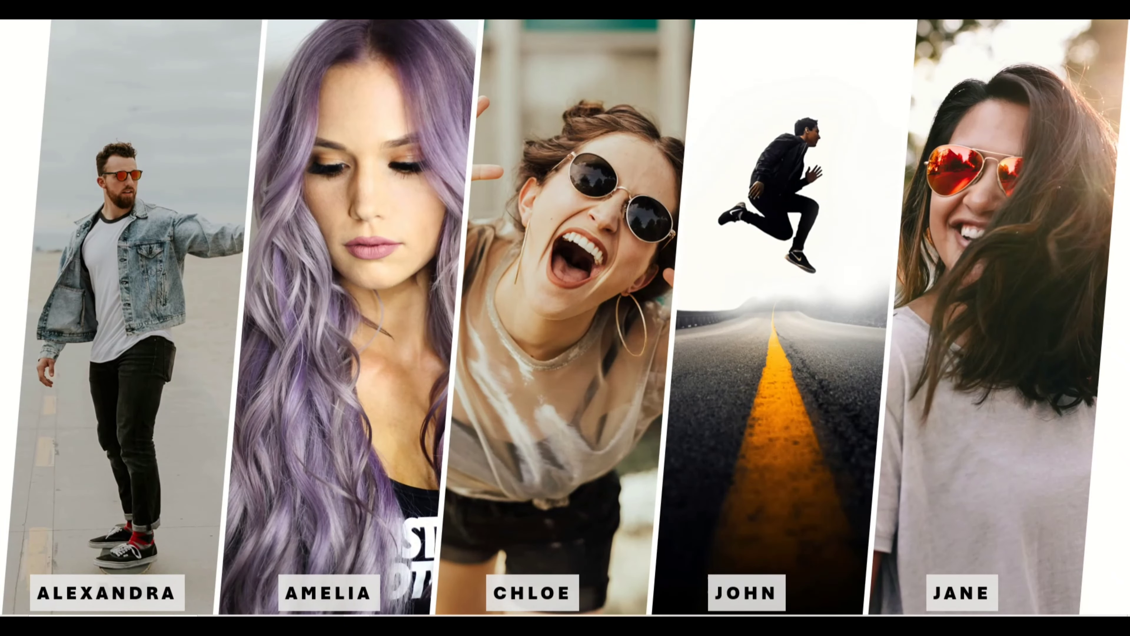